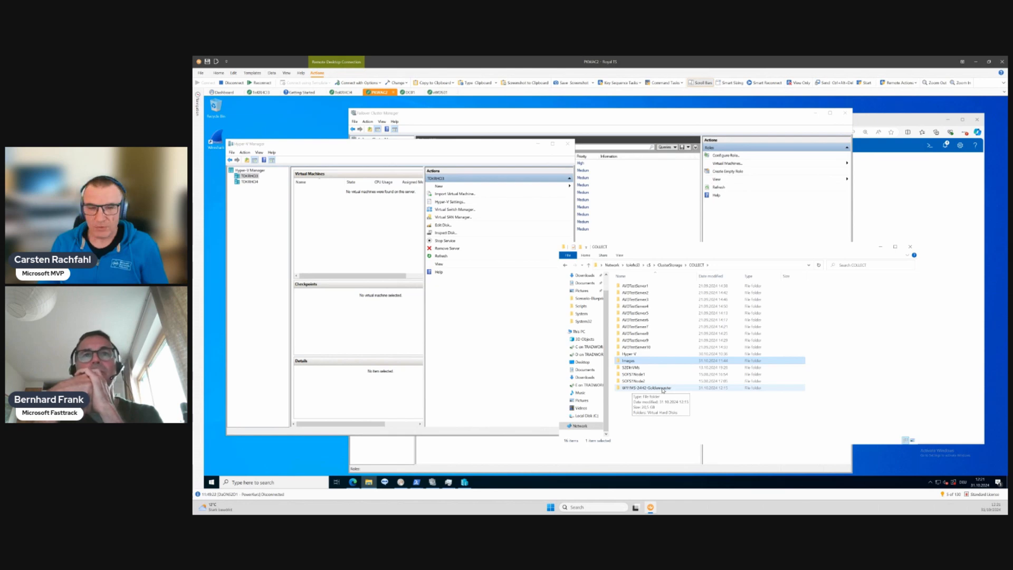
- Open the Virtual Hard Disks folder inside W11MS-24H2-Goldenmaster on the COLLECT volume to check the disk image
double_click(663, 389)
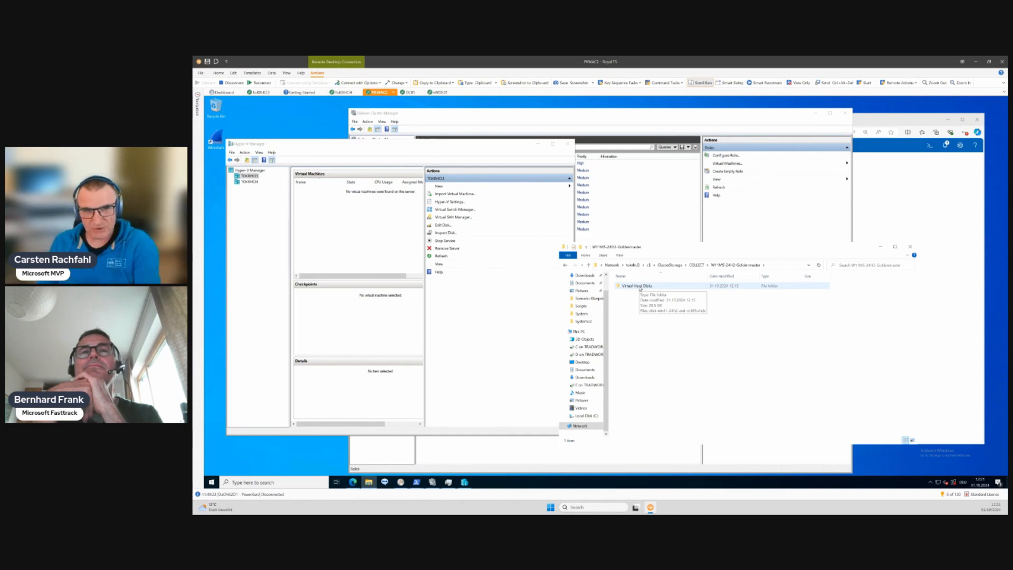
double_click(640, 286)
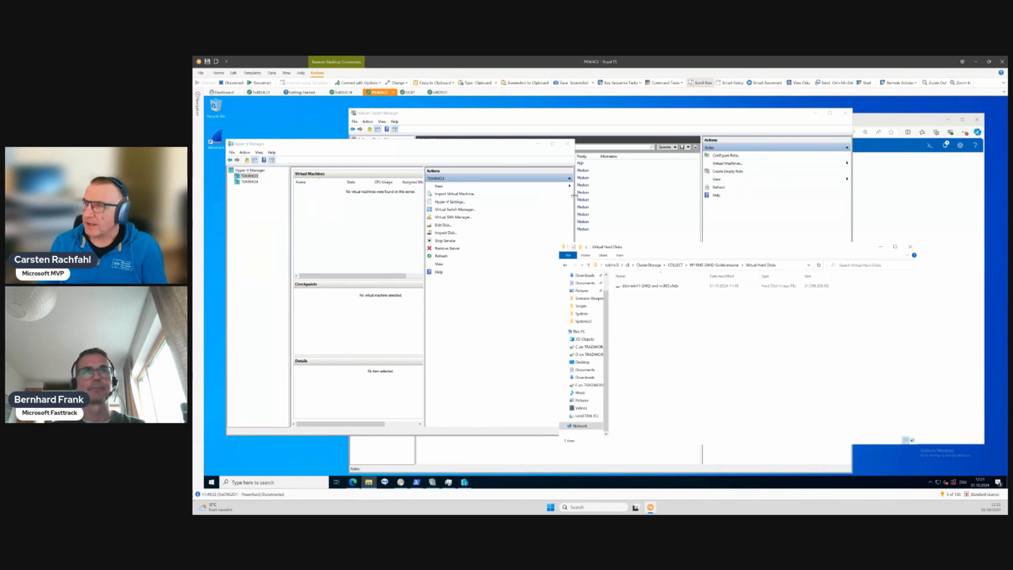
- Widen the Hyper-V Manager window and start creating a new virtual machine, proceeding to its name and location settings
left_click_drag(574, 199, 657, 199)
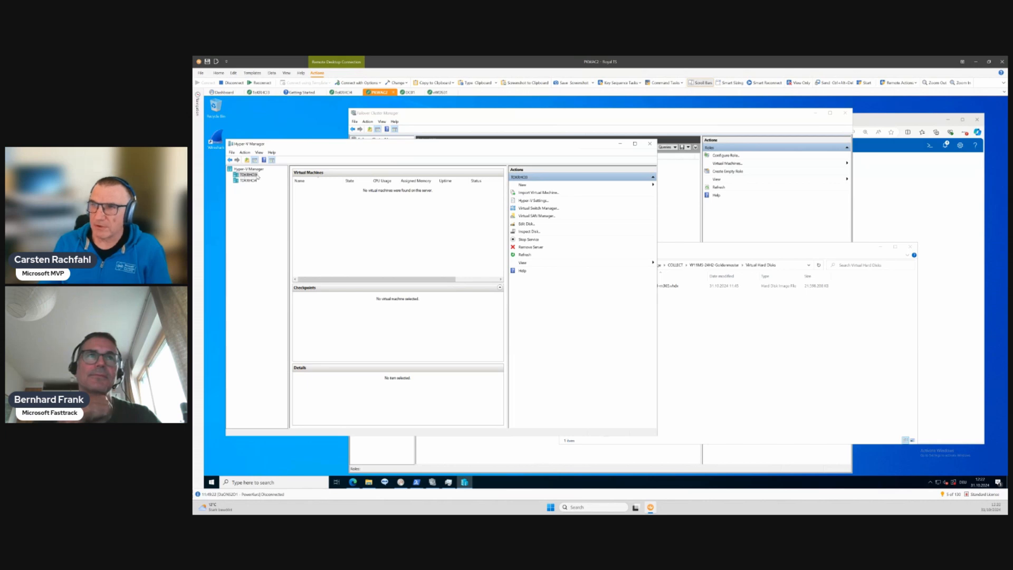
left_click(527, 186)
left_click(679, 186)
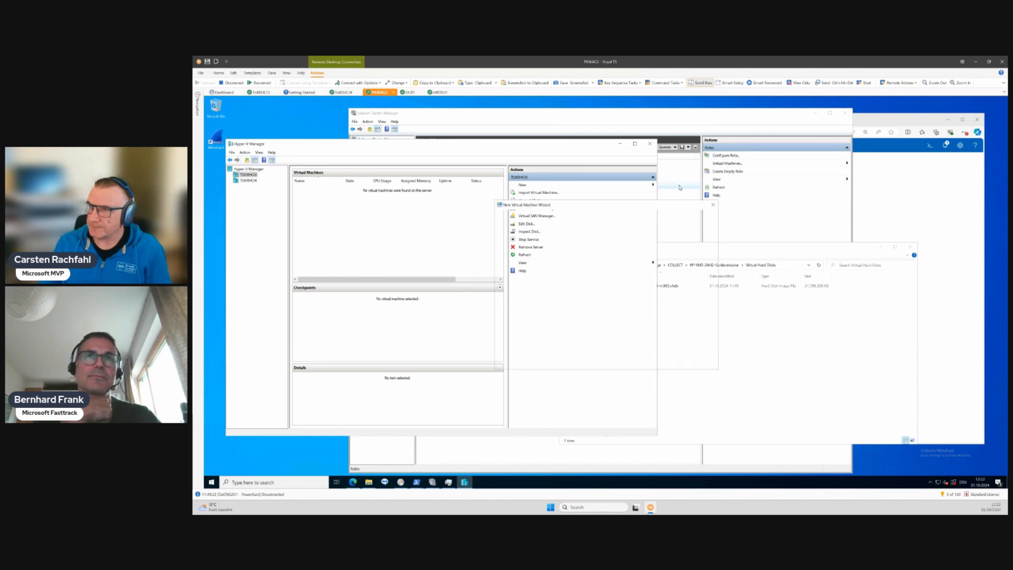
left_click(649, 361)
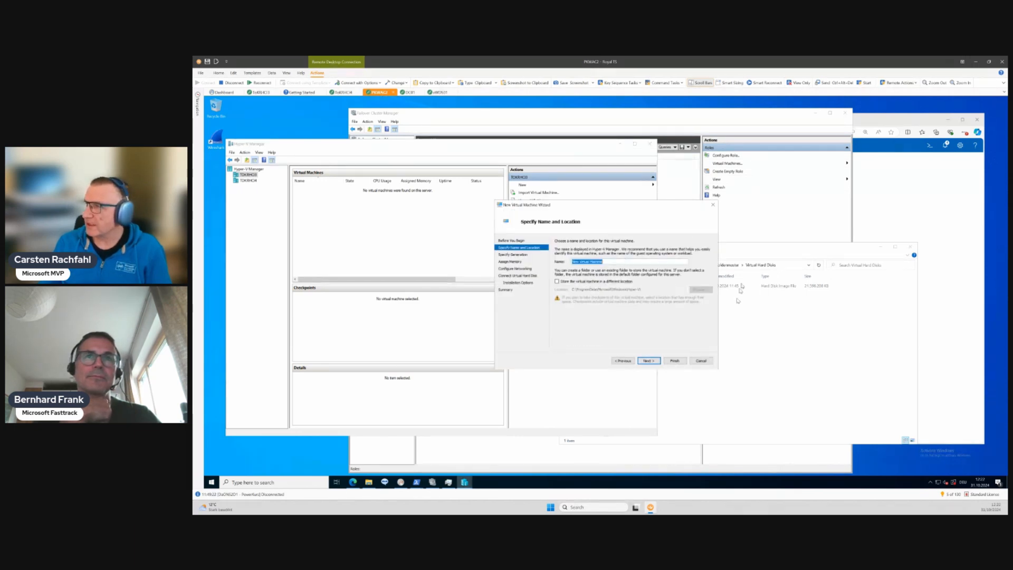
- Copy the W11MS-24H2-Goldenmaster folder name from the COLLECT volume and use it as the new virtual machine's name
left_click(748, 245)
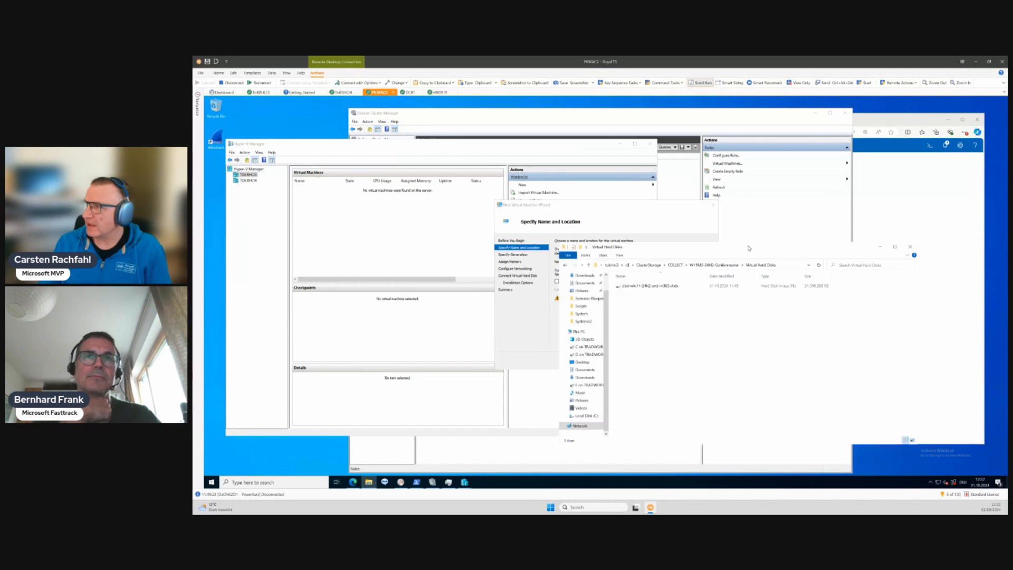
left_click(675, 265)
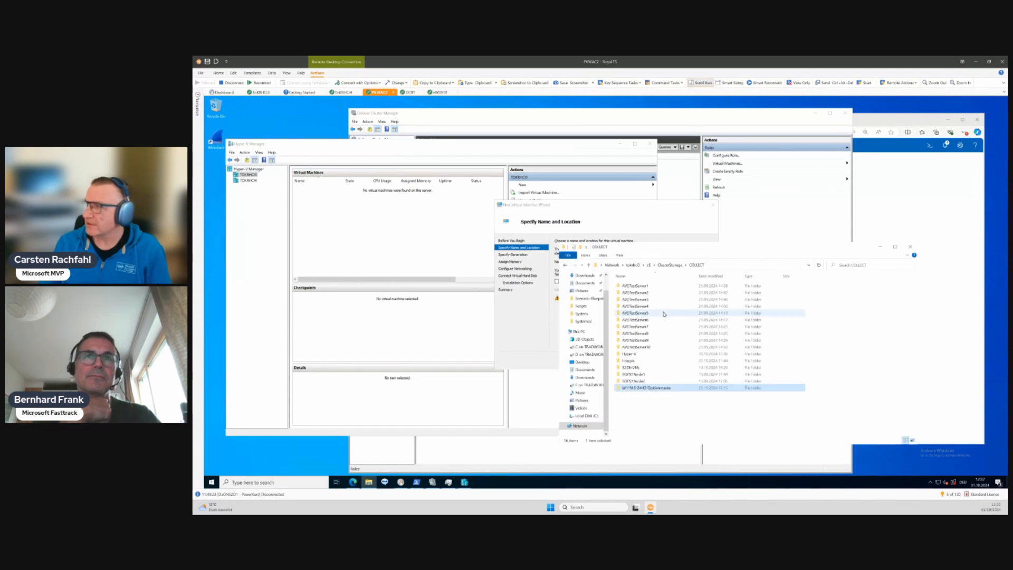
left_click(675, 388)
key("ctrl+c")
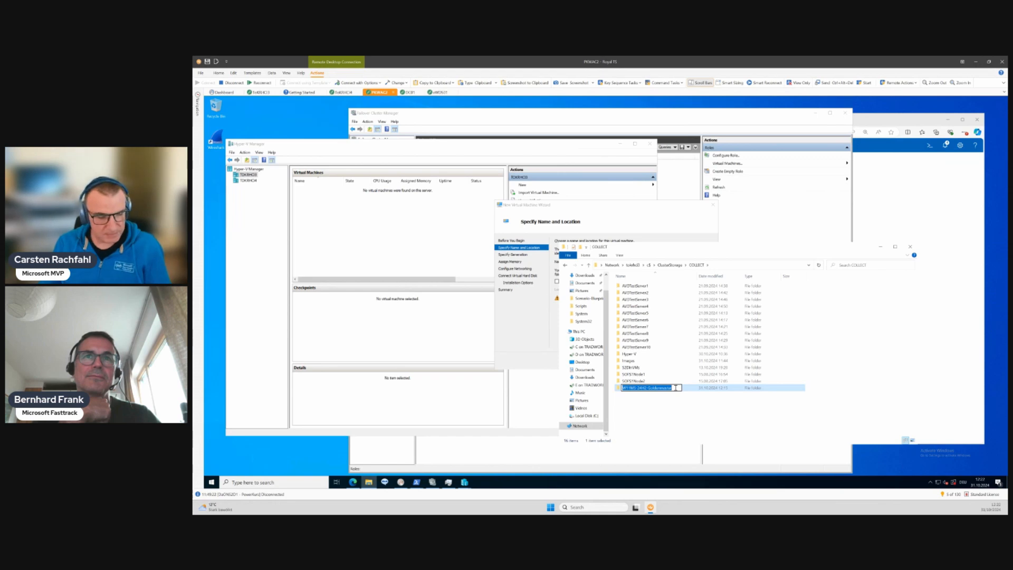
left_click(516, 303)
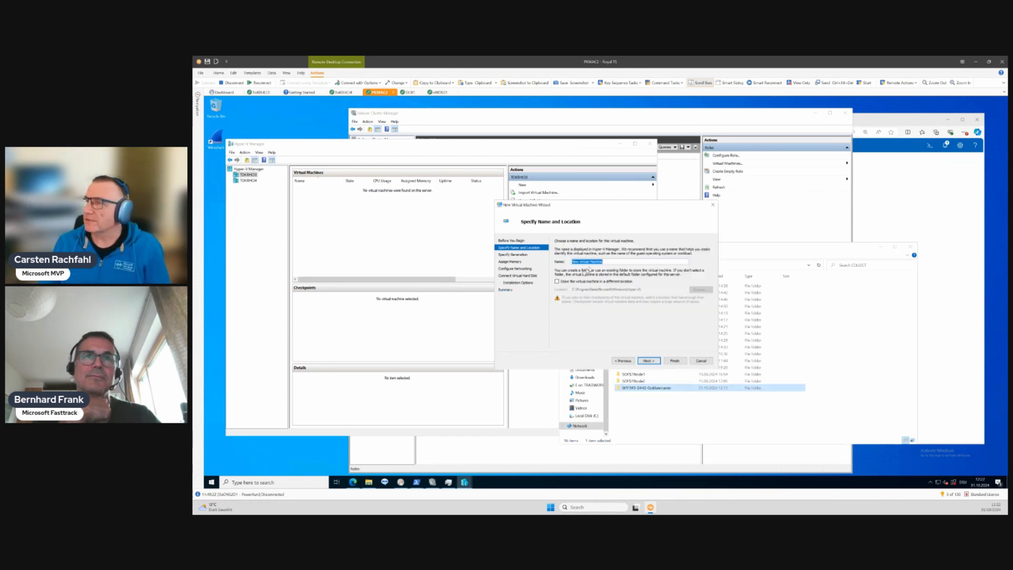
key("ctrl+v")
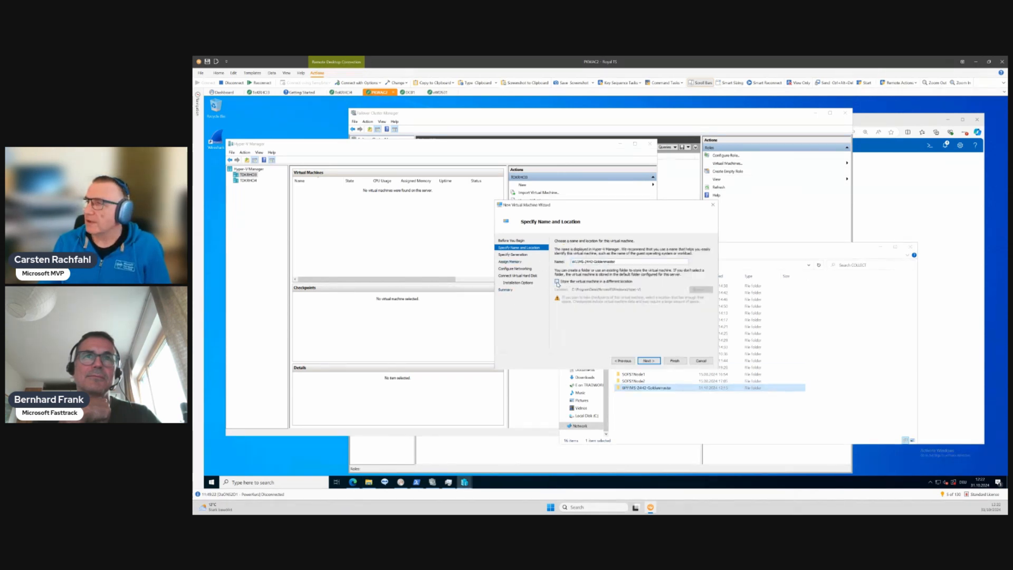
- Store the virtual machine in a different location, choosing the w11ms-24h2-goldenmaster folder under C:\ClusterStorage\collect
left_click(556, 281)
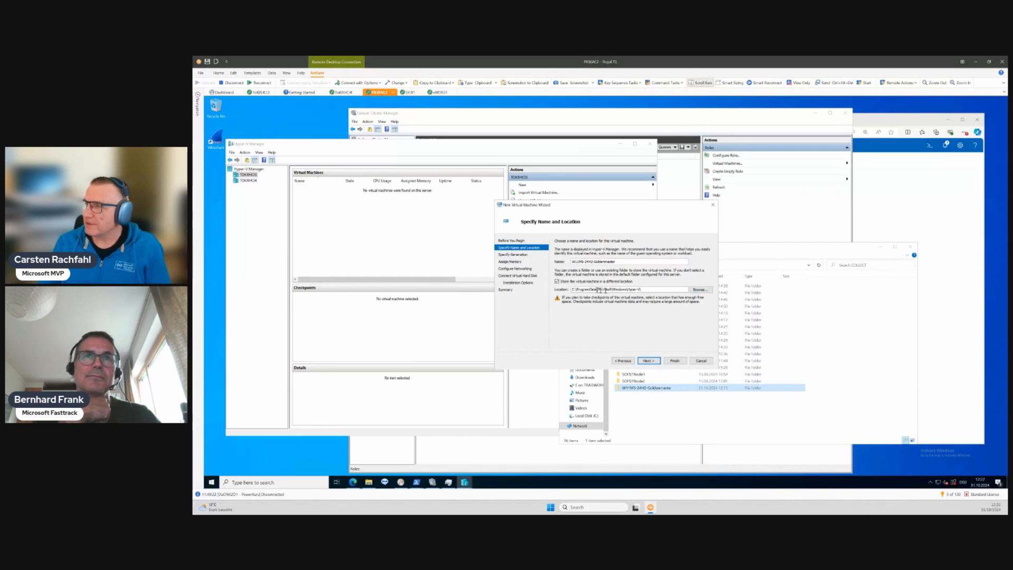
left_click(702, 289)
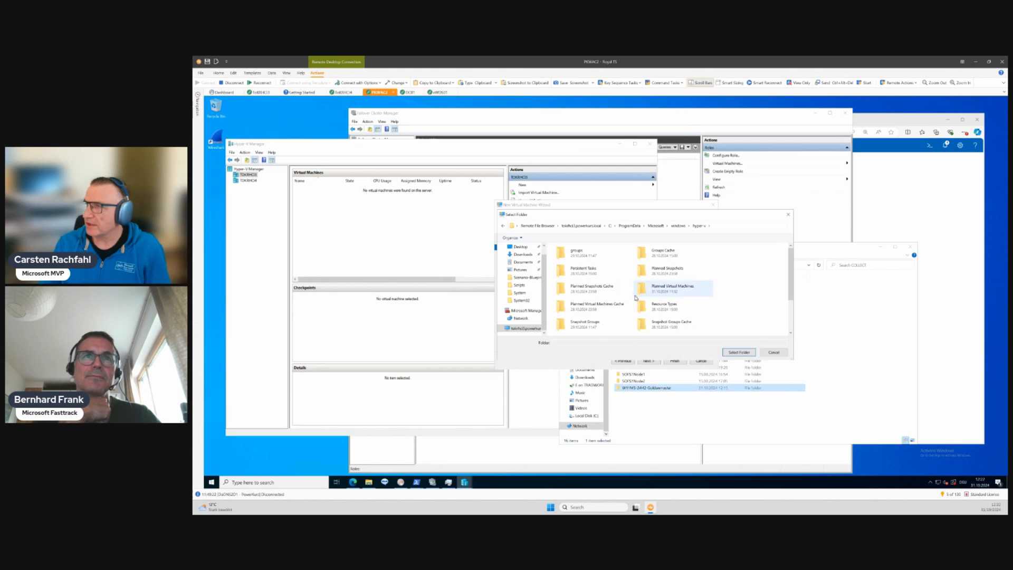
scroll(634, 305, "down", 2)
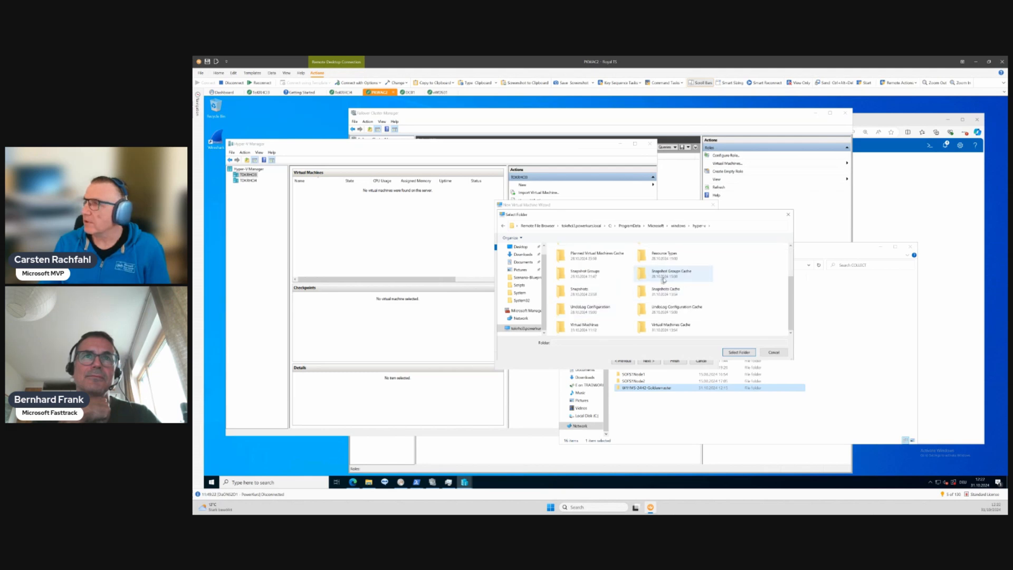
scroll(640, 299, "up", 3)
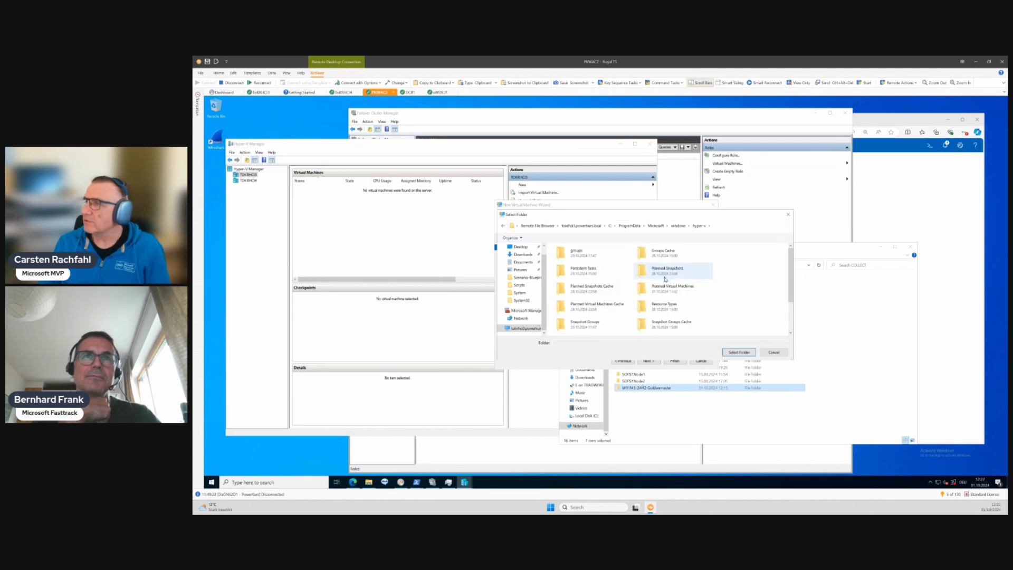
left_click(533, 328)
left_click(591, 259)
double_click(591, 259)
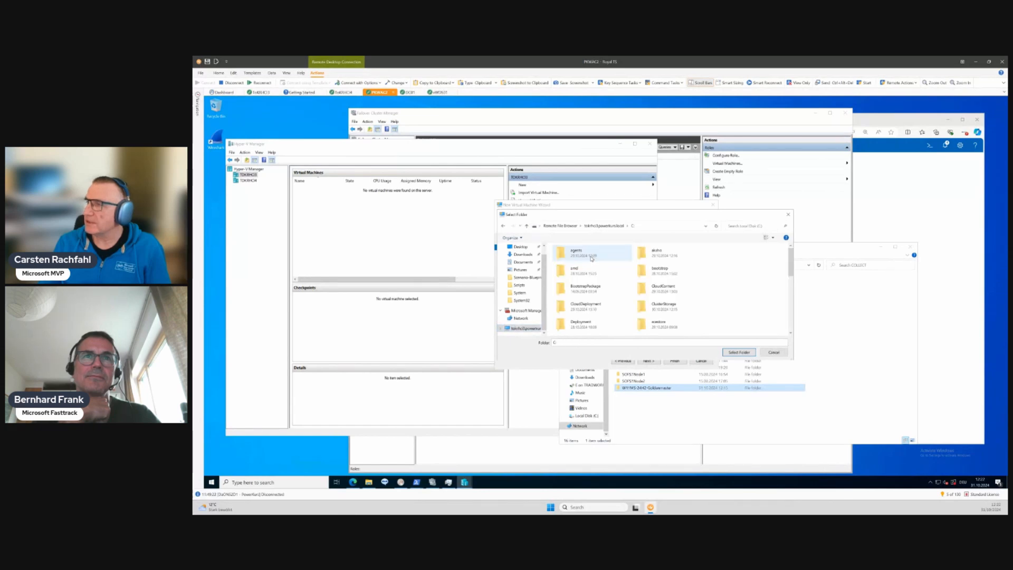
double_click(654, 308)
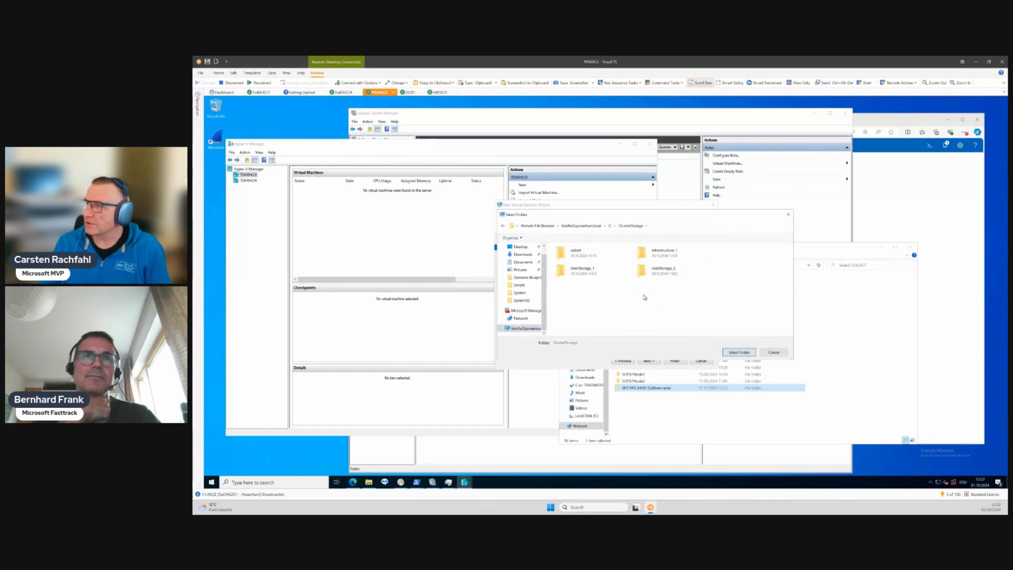
double_click(582, 254)
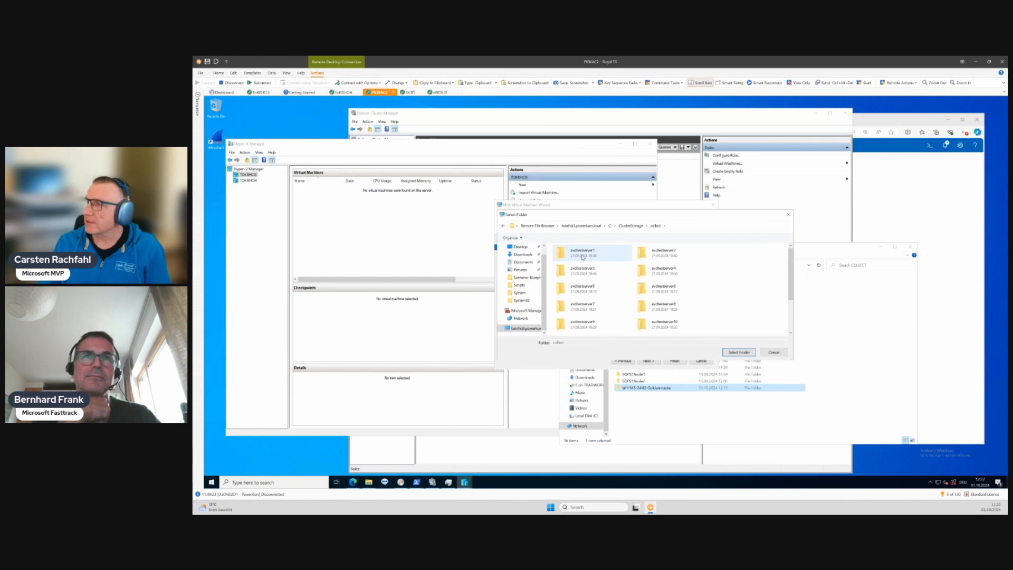
scroll(649, 296, "down", 2)
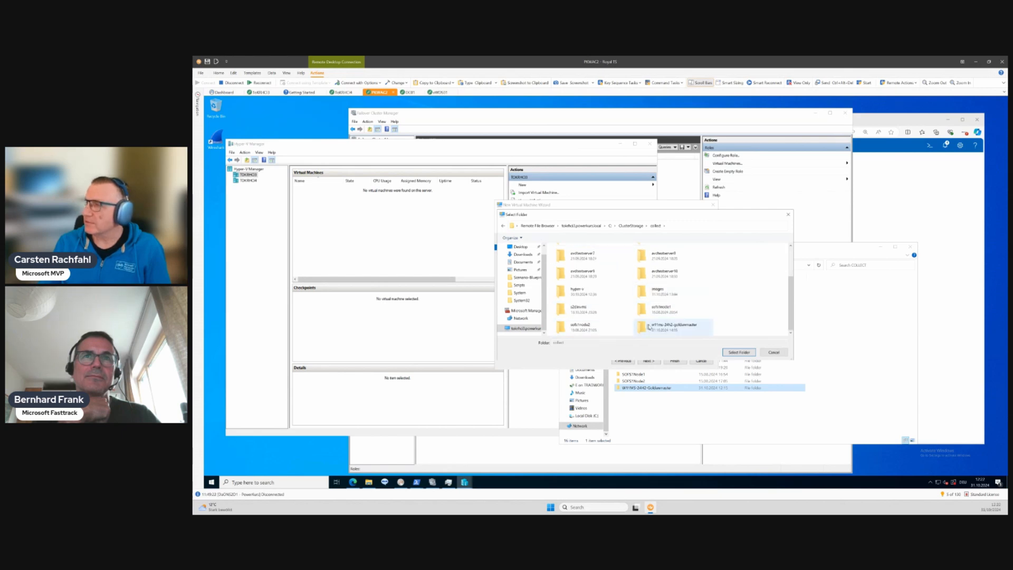
double_click(665, 330)
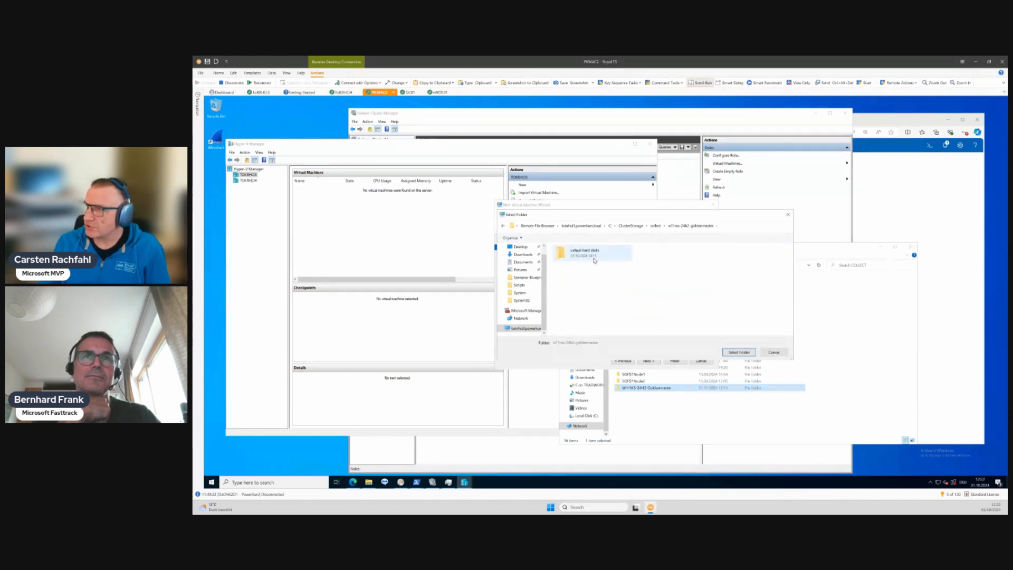
left_click(738, 352)
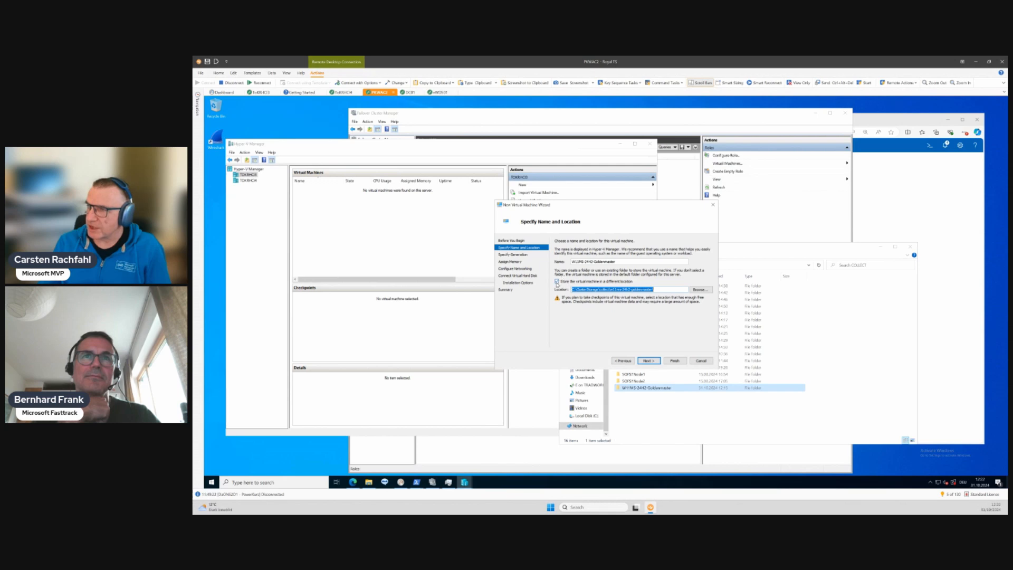
- Shorten the storage location to C:\ClusterStorage\collect\ by removing the golden master subfolder, and accept the name and location
left_click(656, 289)
left_click_drag(656, 289, 620, 290)
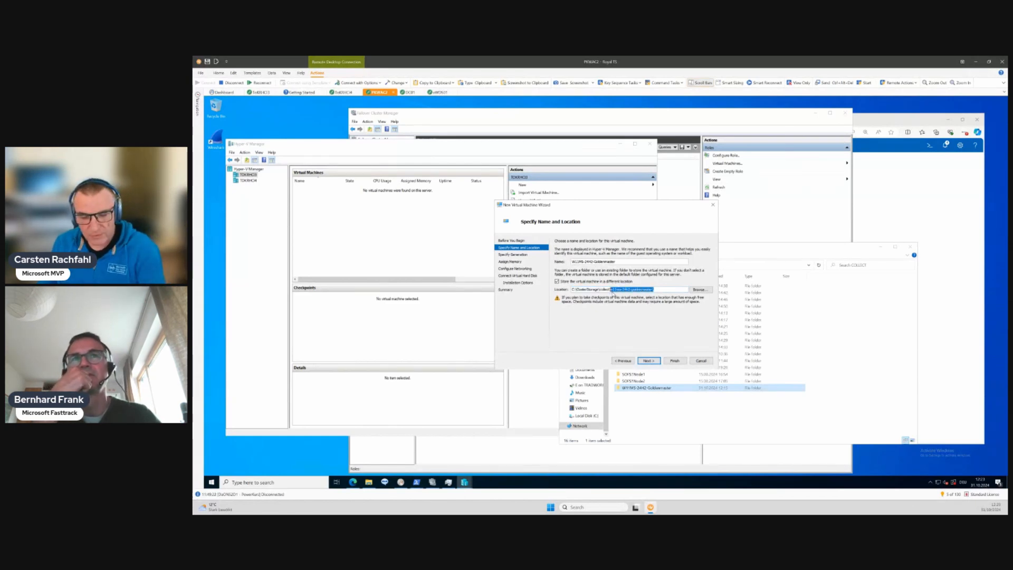
key("BackSpace")
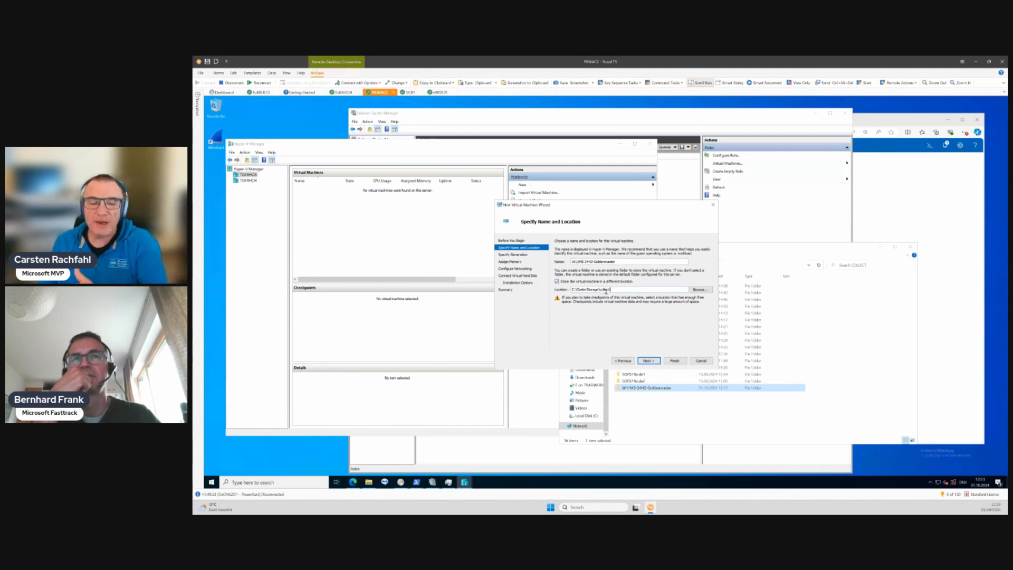
left_click(648, 360)
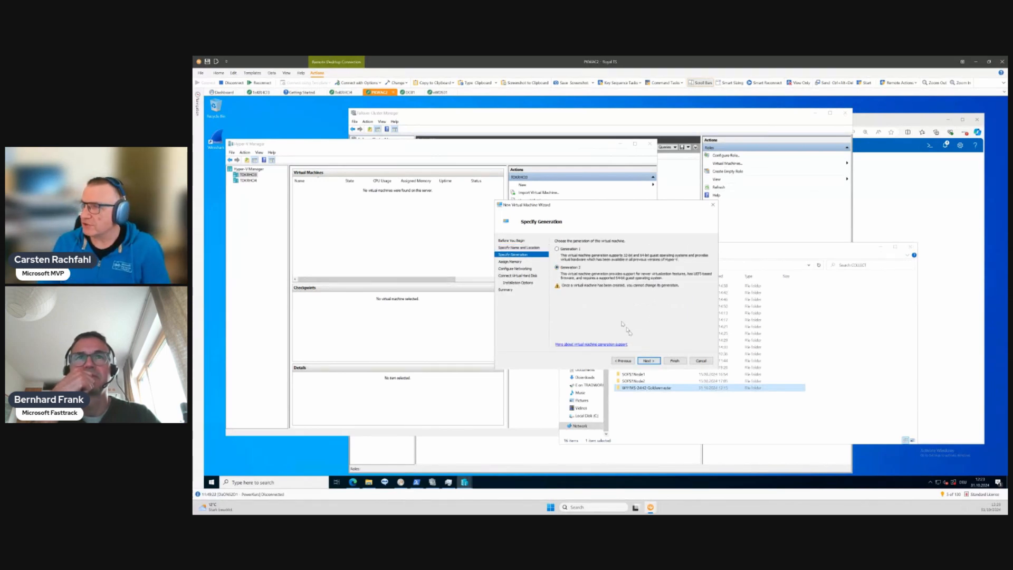
- Keep Generation 2 for the virtual machine and assign 8192 MB of startup memory
left_click(655, 361)
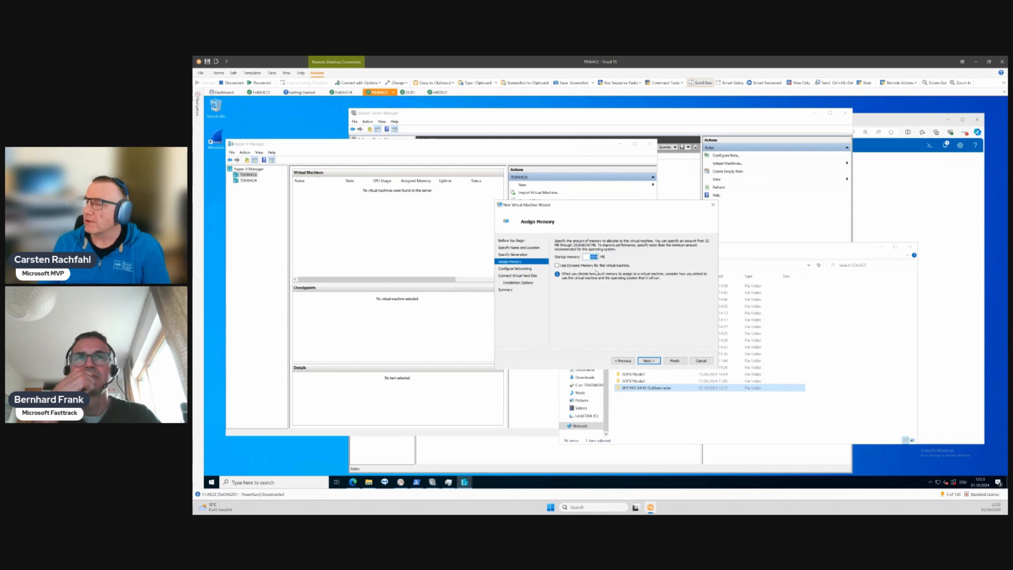
type("8192")
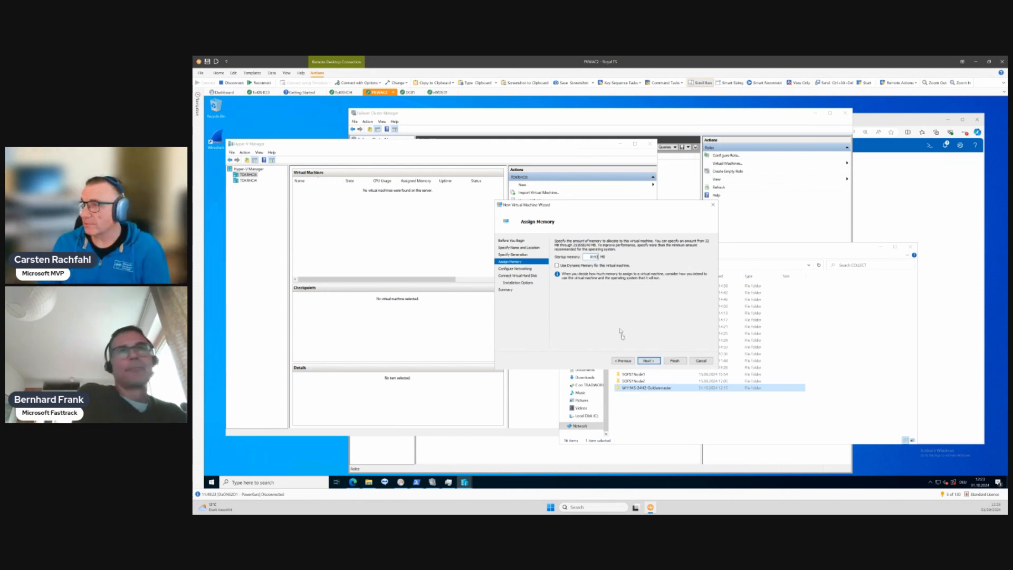
left_click(650, 362)
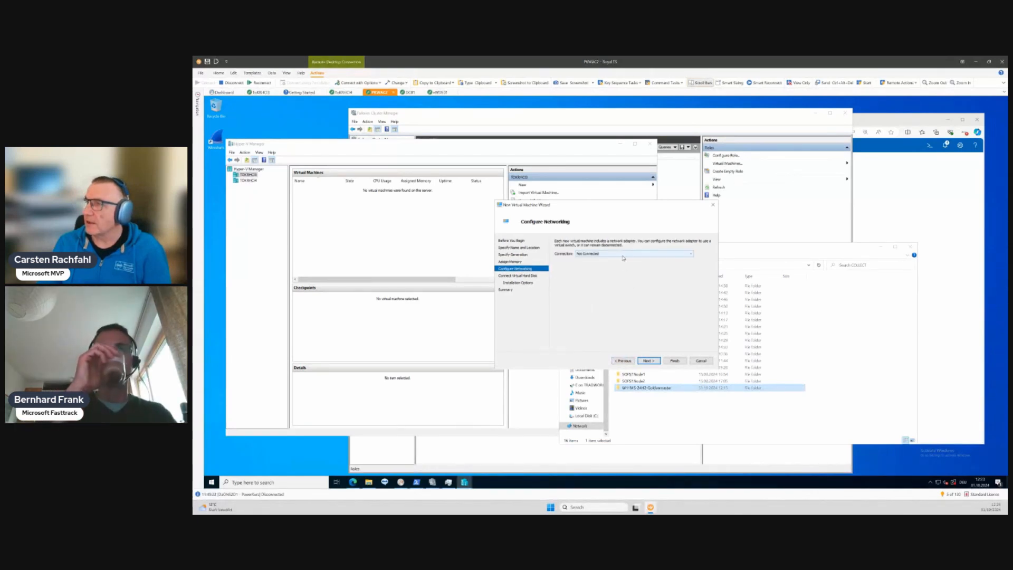
- Connect the virtual machine's network adapter to the ConvergedSwitch(compute_management) virtual switch
left_click(622, 254)
left_click(620, 263)
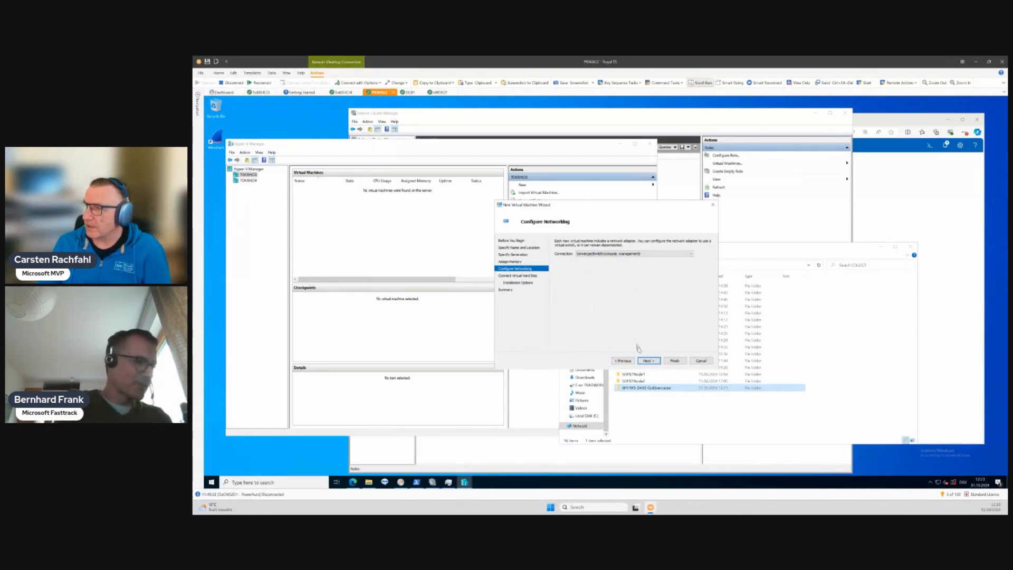
left_click(651, 361)
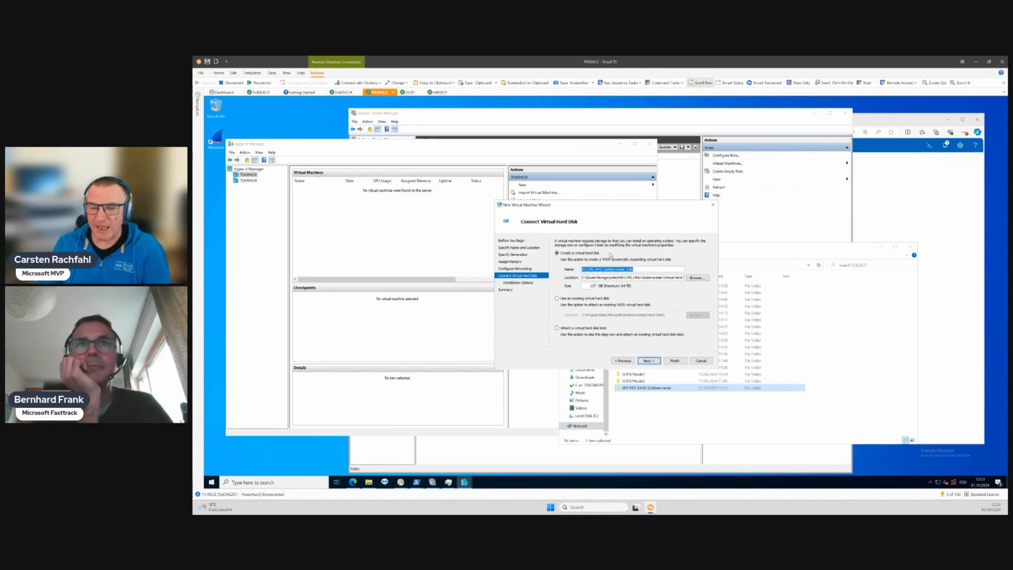
- Attach the existing Windows 11 24H2 virtual hard disk from the w11ms-24h2-goldenmaster folder under C:\ClusterStorage\collect and finish creating the virtual machine
left_click(557, 298)
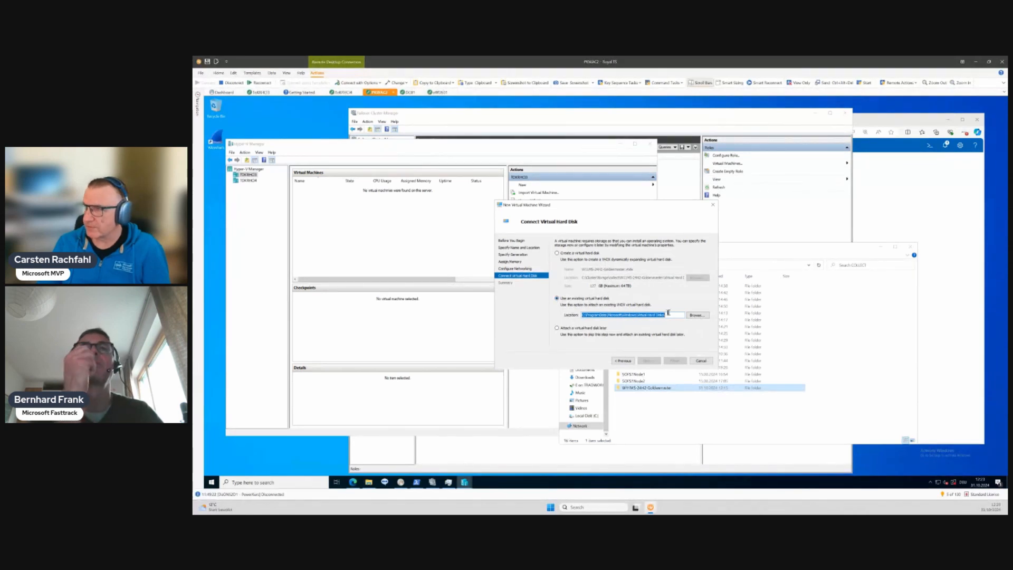
left_click(697, 315)
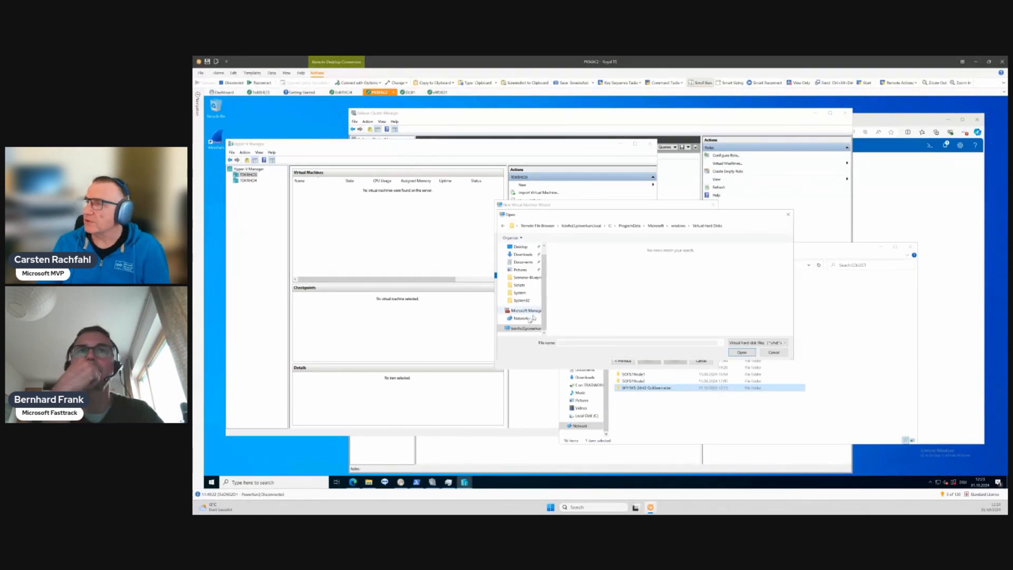
left_click(525, 328)
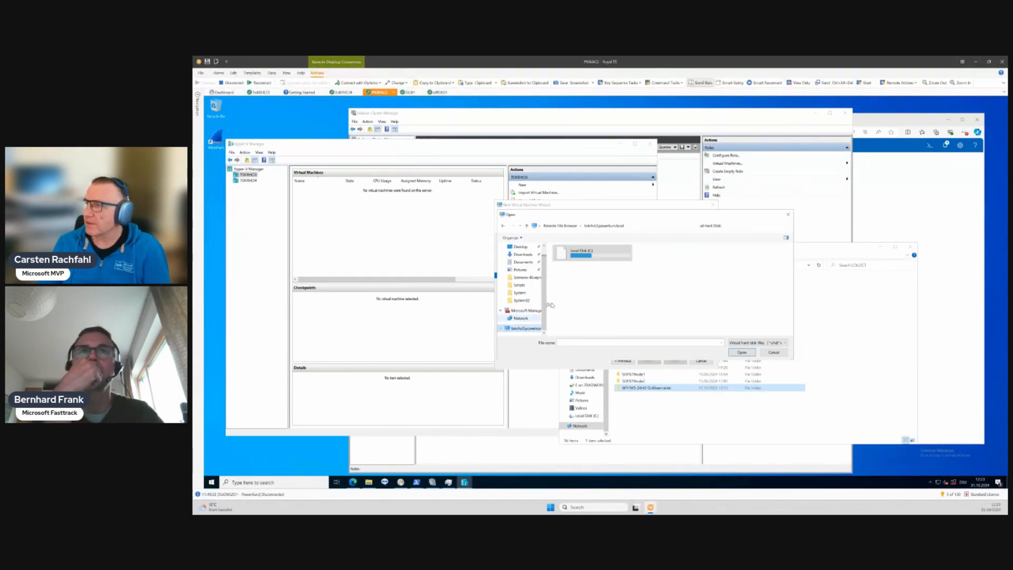
double_click(587, 260)
double_click(643, 305)
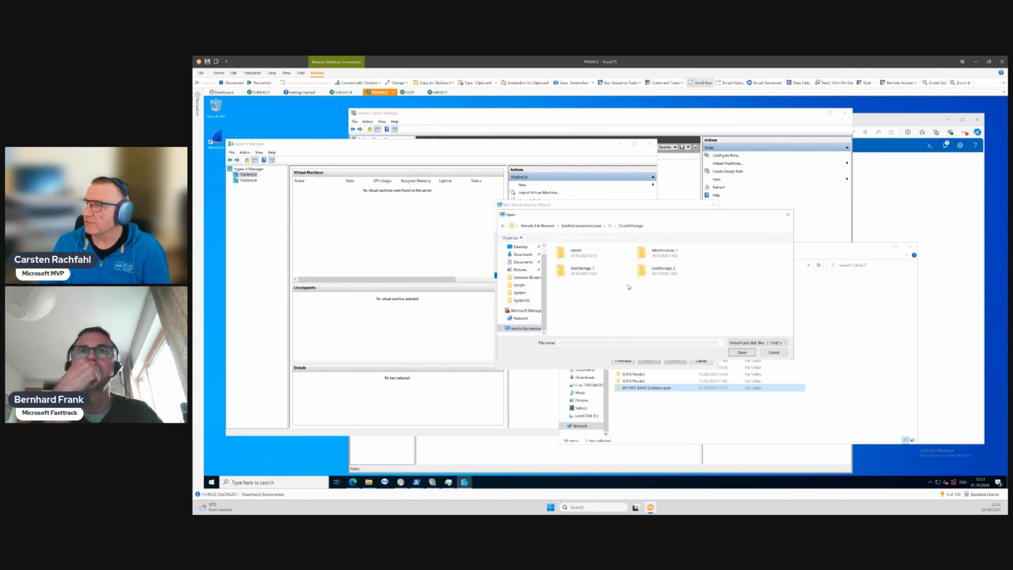
double_click(583, 255)
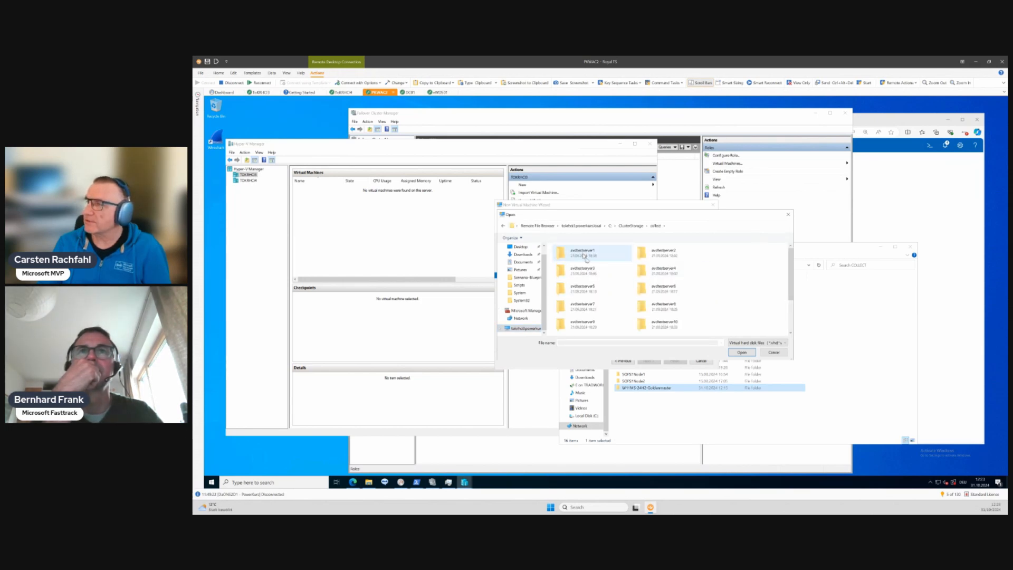
scroll(633, 291, "down", 3)
double_click(659, 326)
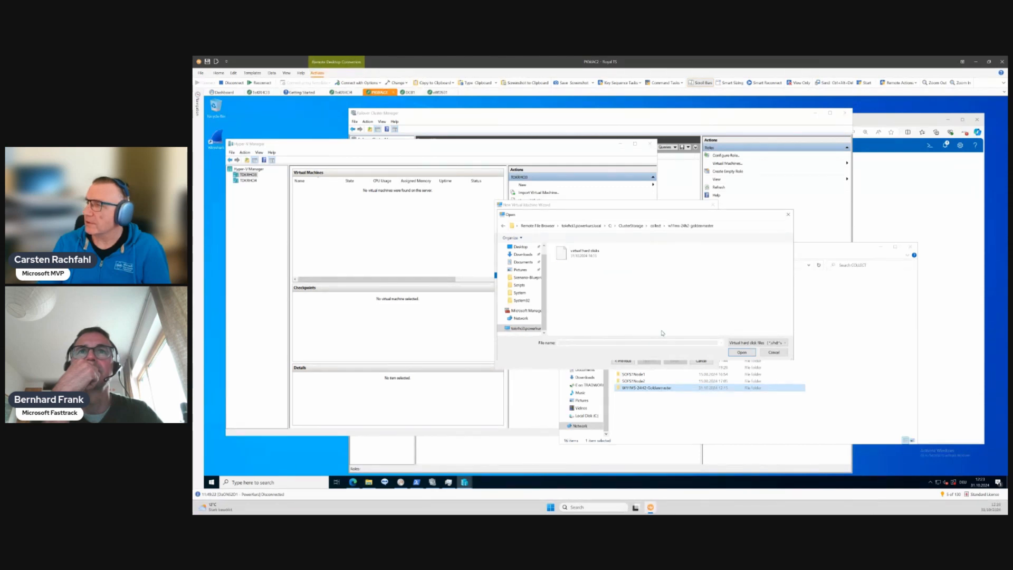
double_click(569, 252)
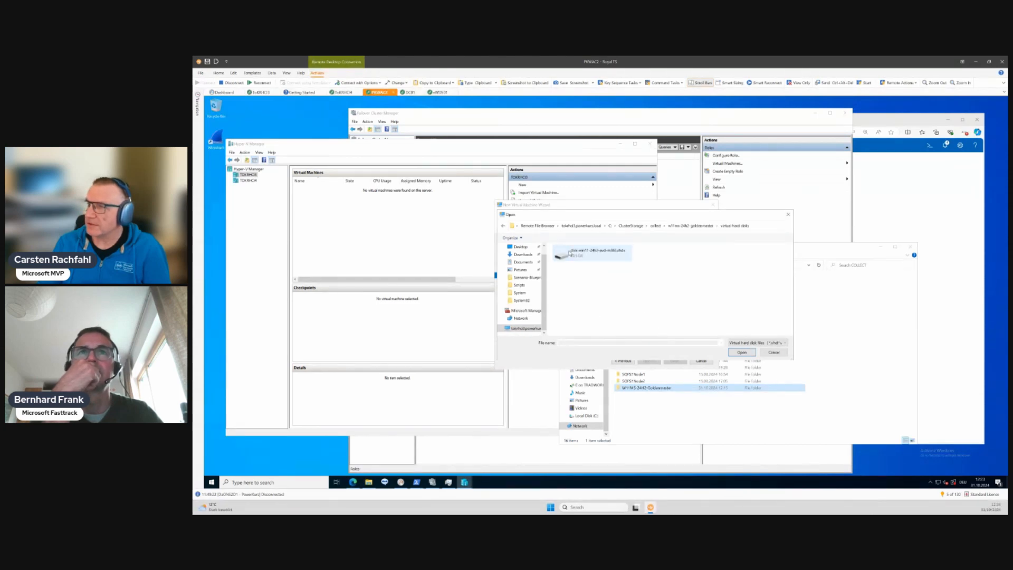
double_click(569, 253)
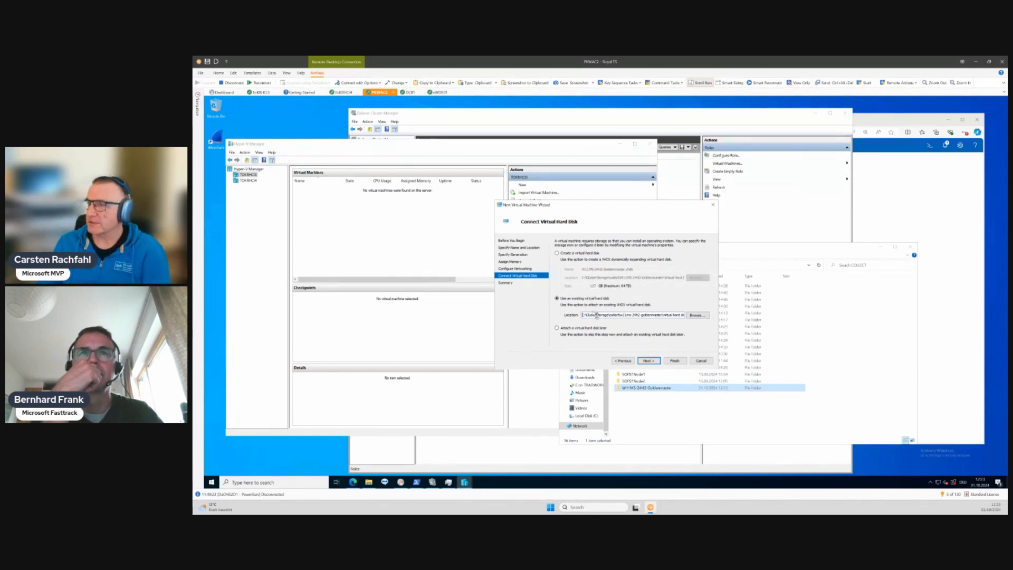
left_click(648, 360)
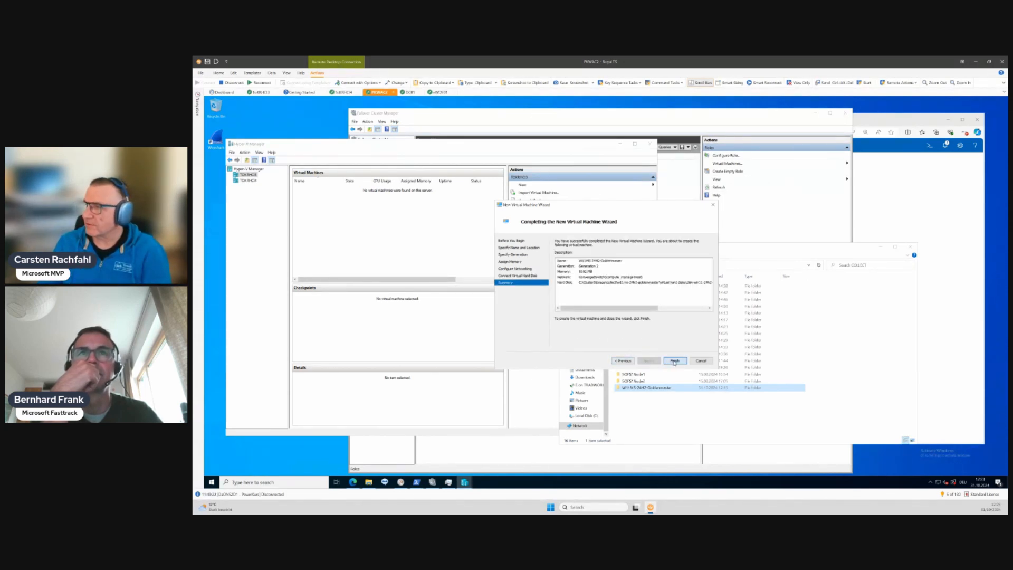
left_click(674, 361)
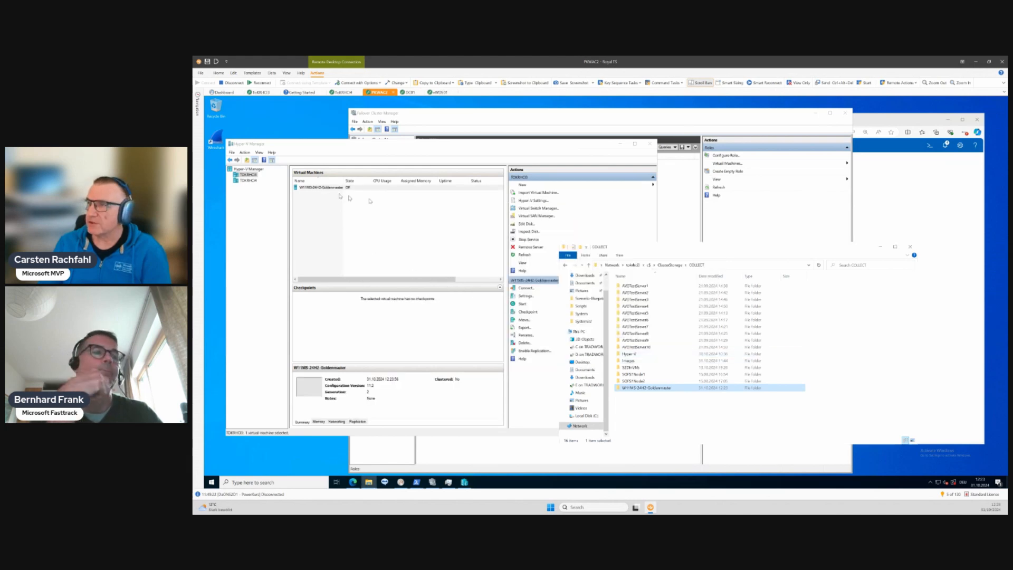
- Set the golden master virtual machine's number of virtual processors to 8 and apply the change
left_click(317, 188)
right_click(317, 188)
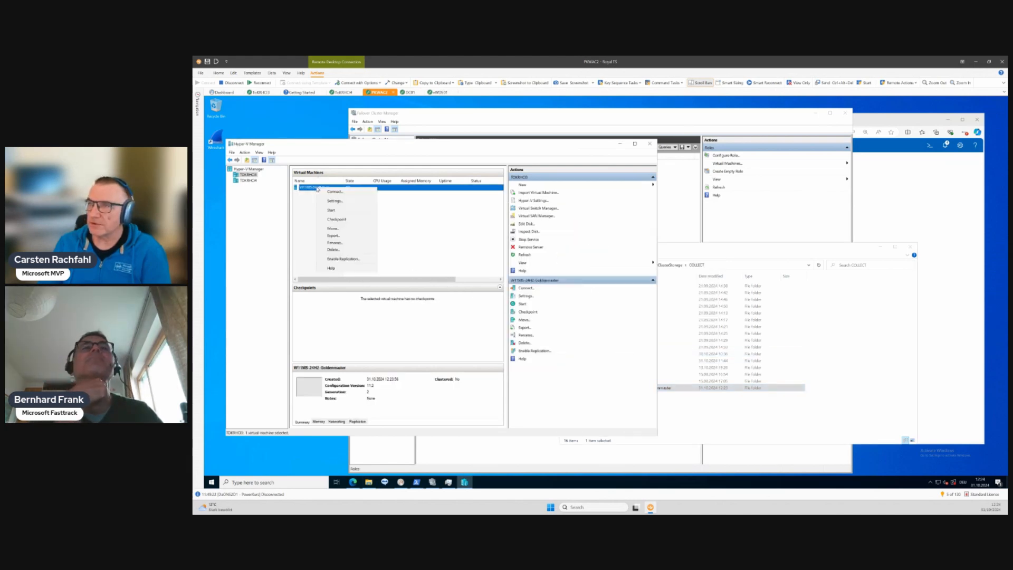
left_click(334, 201)
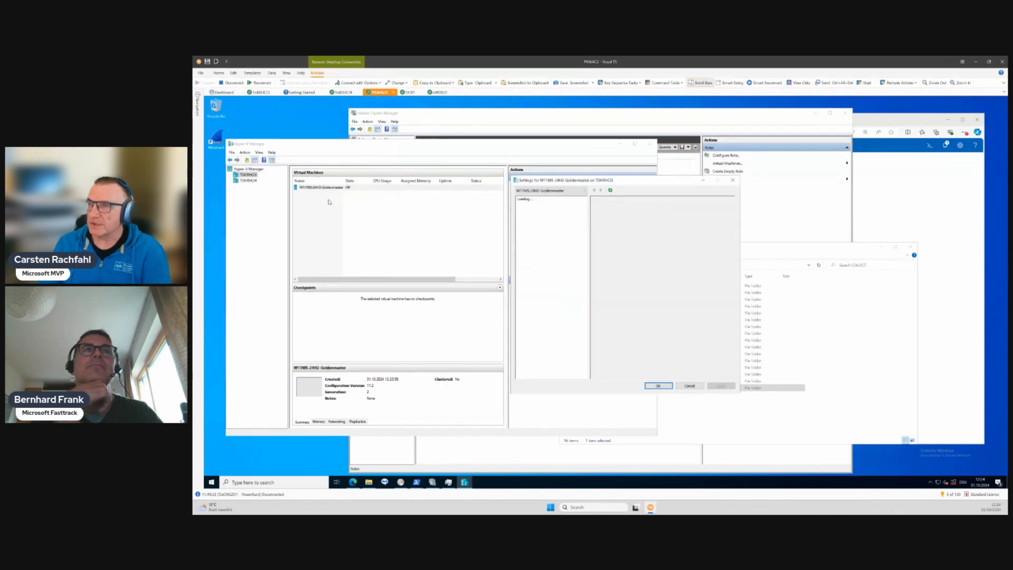
left_click(539, 247)
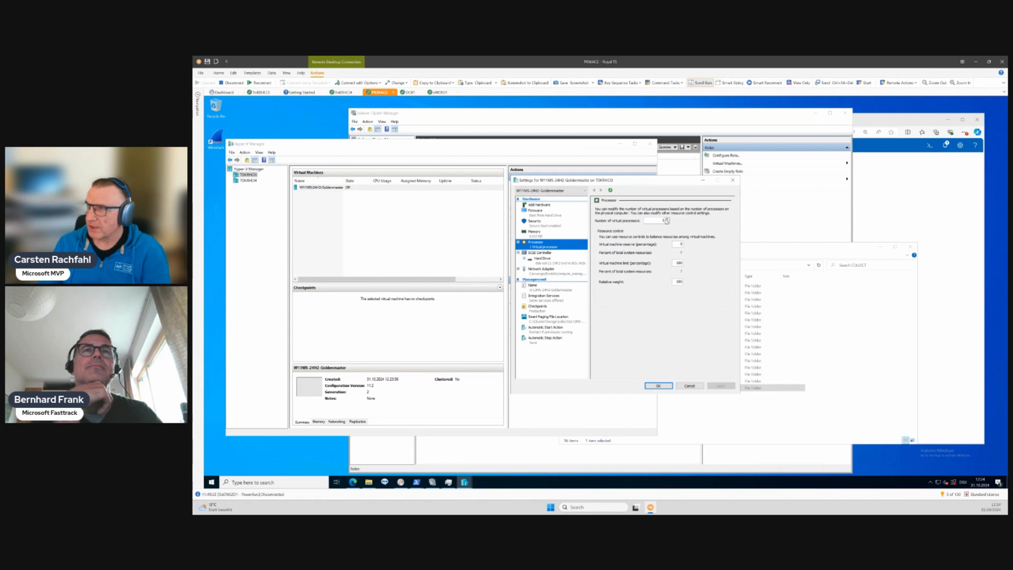
left_click(668, 220)
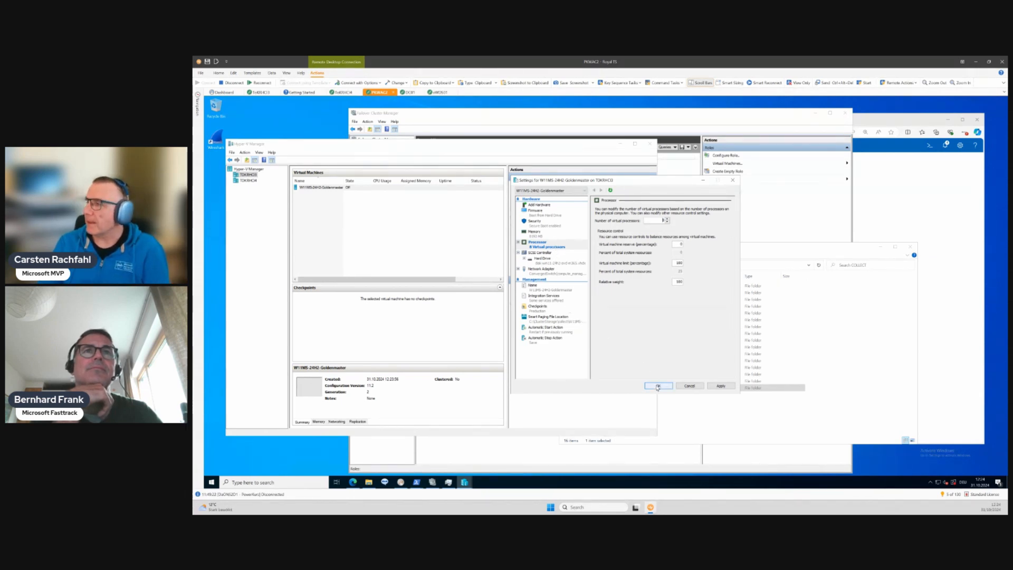
left_click(717, 387)
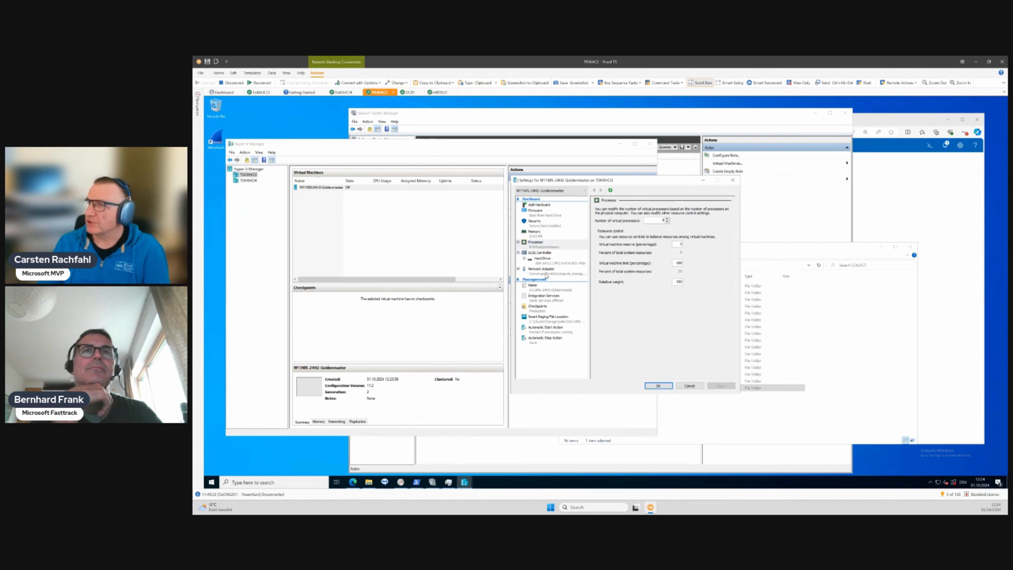
left_click(545, 272)
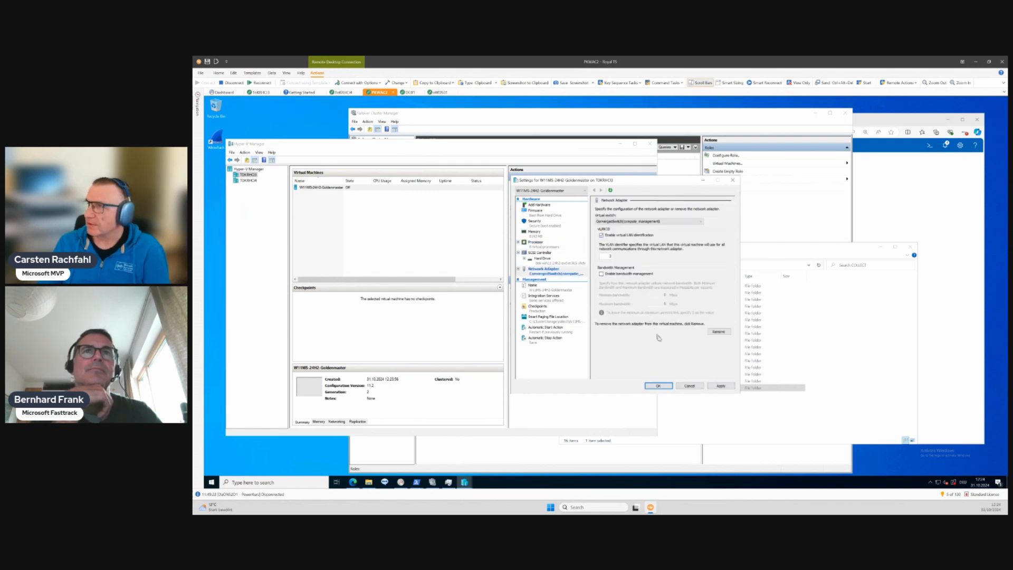
left_click(601, 235)
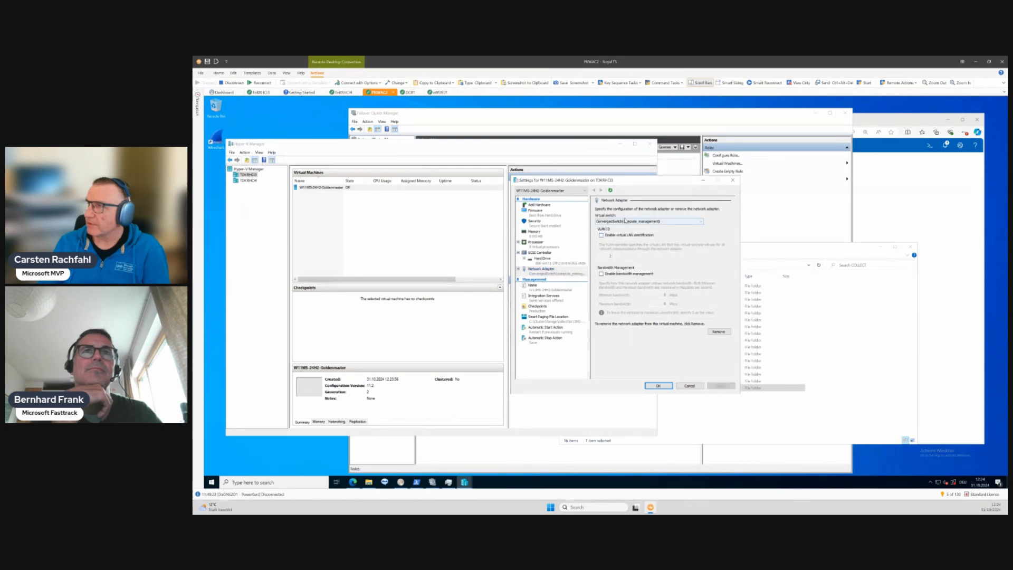
left_click(657, 386)
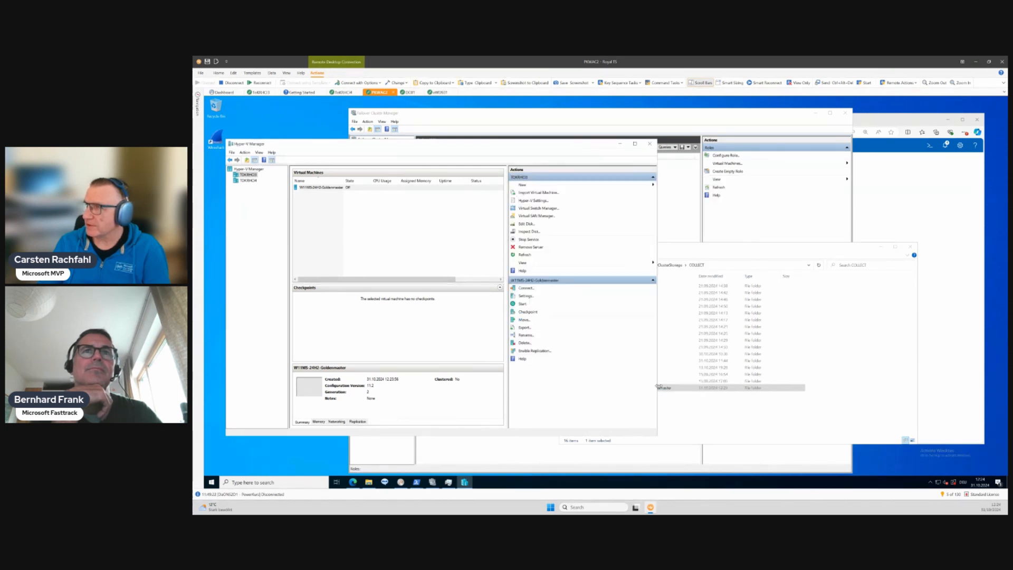
- Enable virtual LAN identification on the golden master's network adapter with VLAN ID 80 and save the settings
right_click(317, 191)
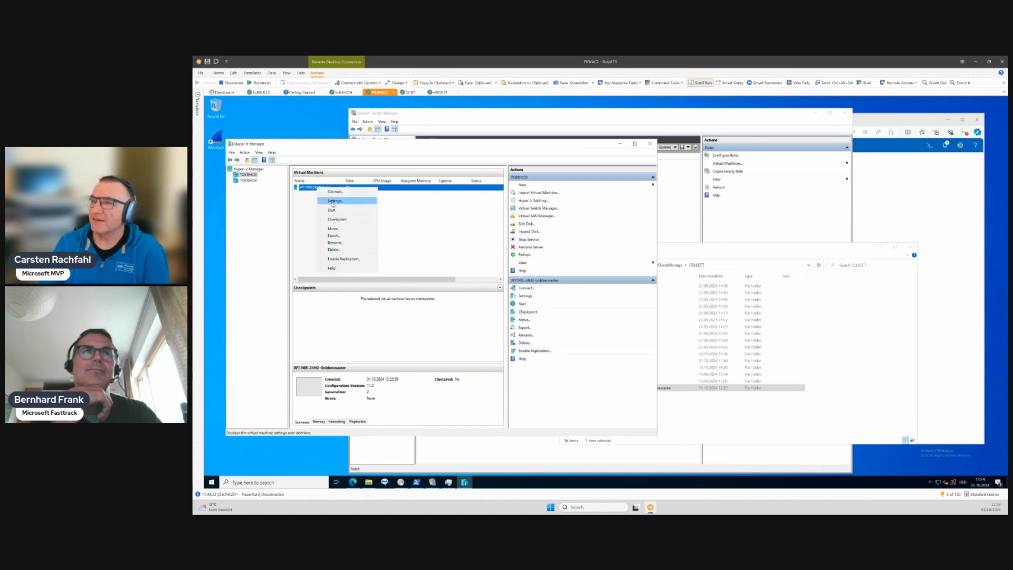
left_click(334, 201)
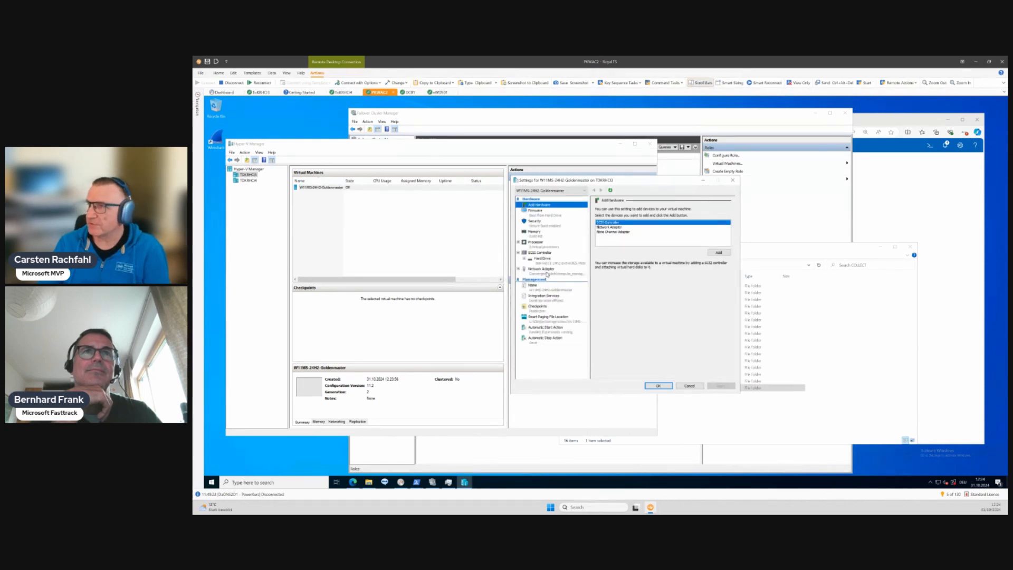
left_click(541, 270)
left_click(633, 236)
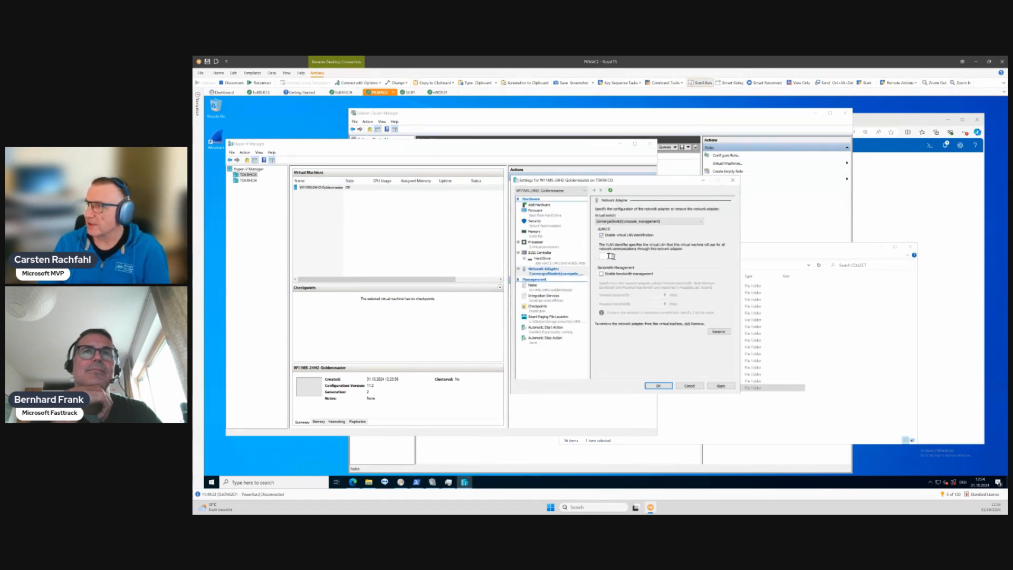
left_click(610, 256)
type("806")
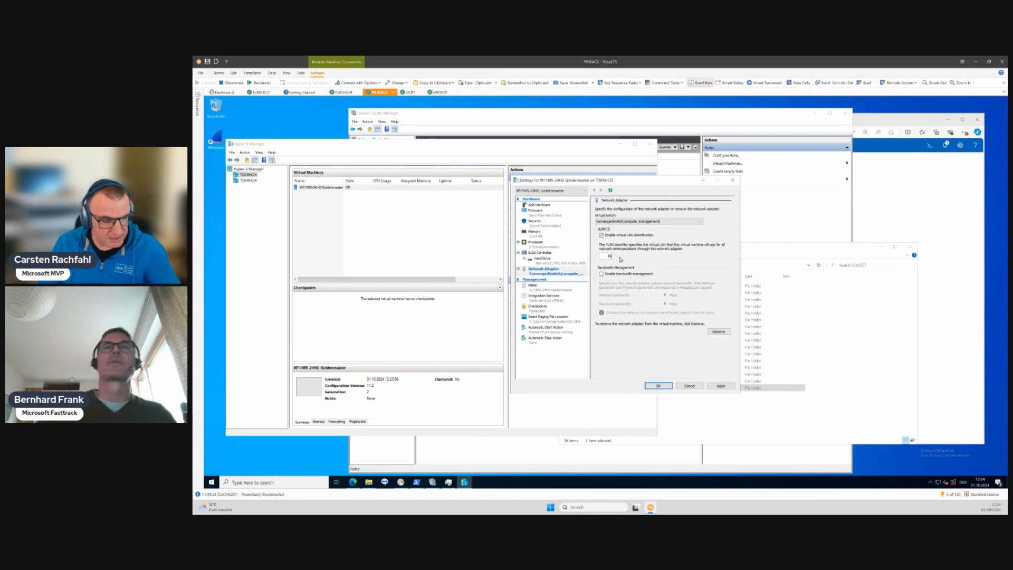
left_click(658, 386)
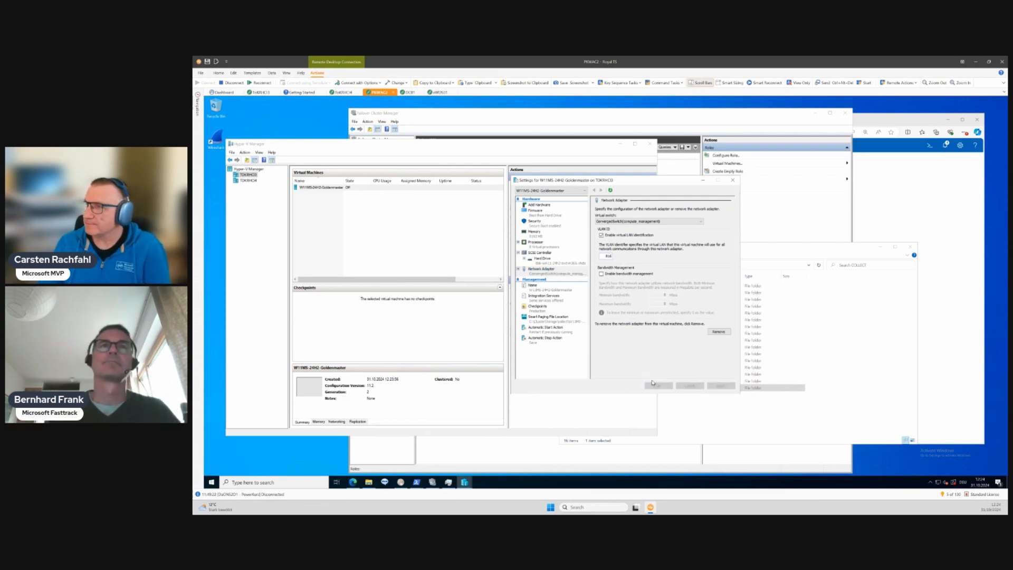
- Start the golden master virtual machine and open a console connection to it
right_click(317, 188)
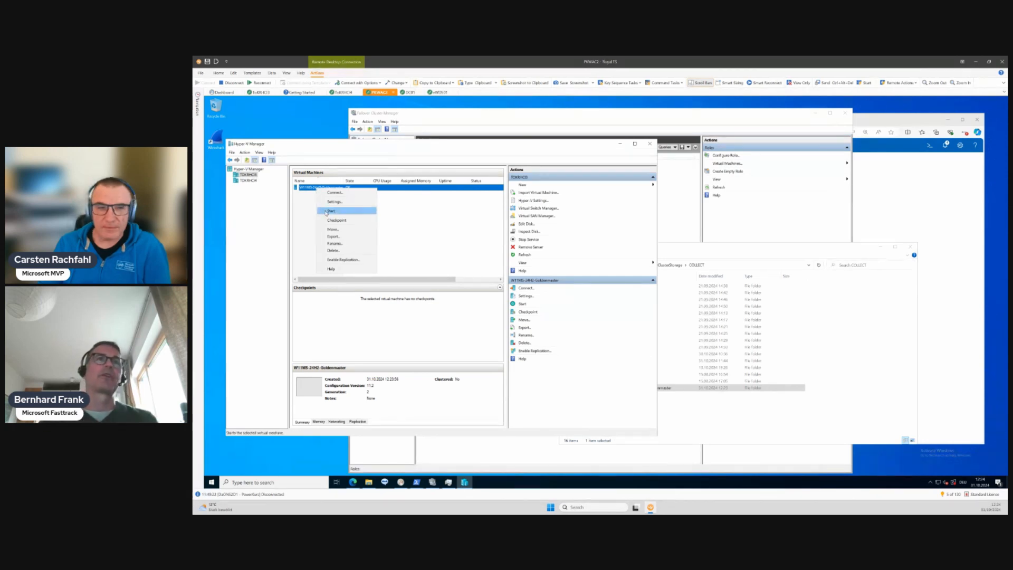
left_click(326, 212)
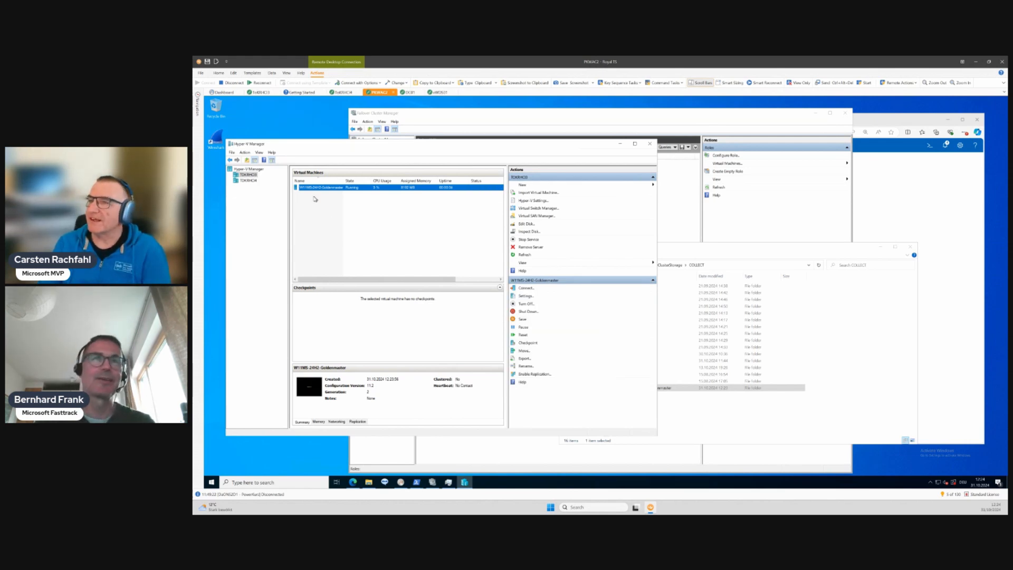
left_click(526, 288)
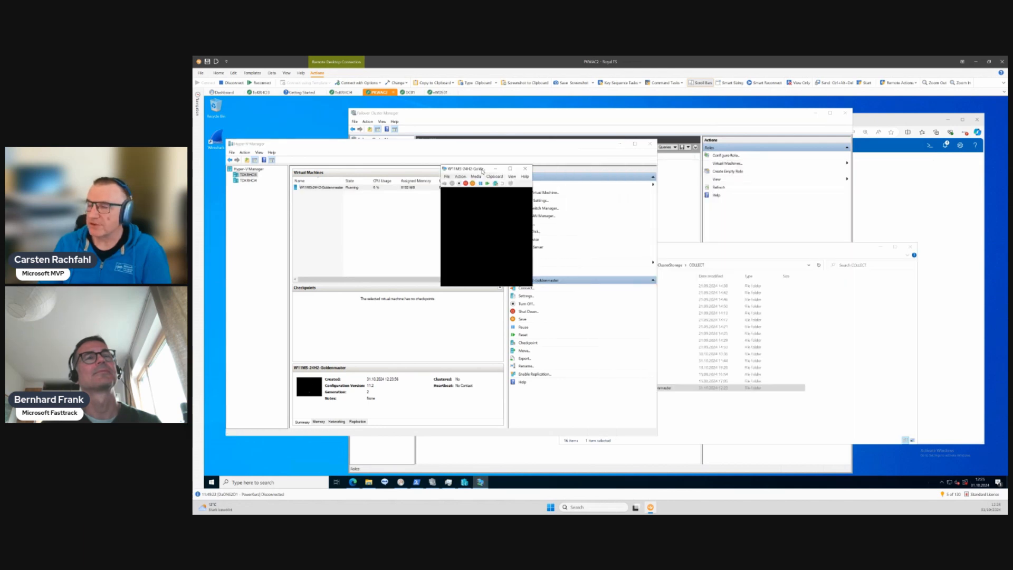
left_click(525, 169)
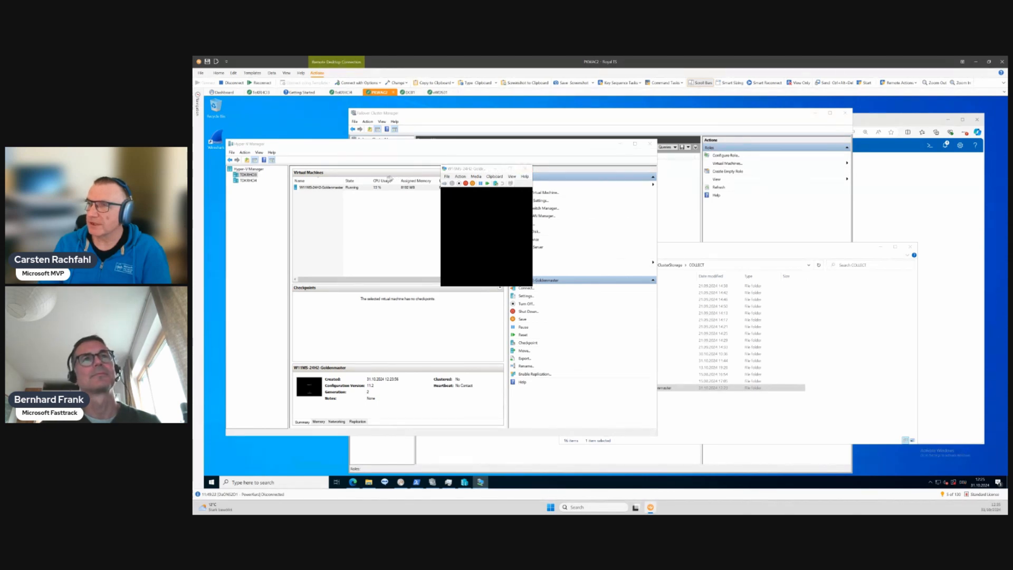
left_click(523, 289)
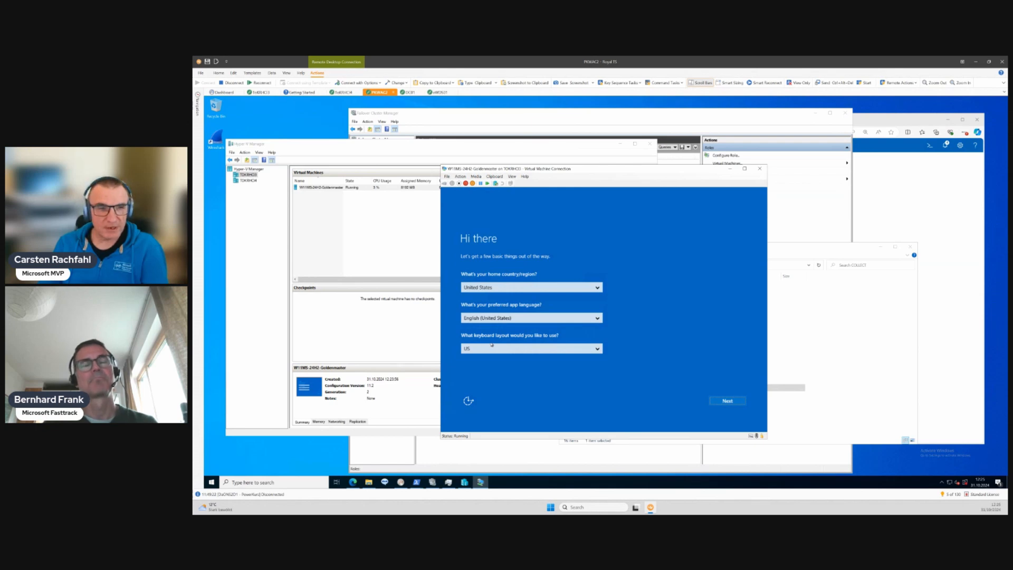
- Choose German (Germany) as the preferred app language in the virtual machine's Windows setup
left_click(504, 319)
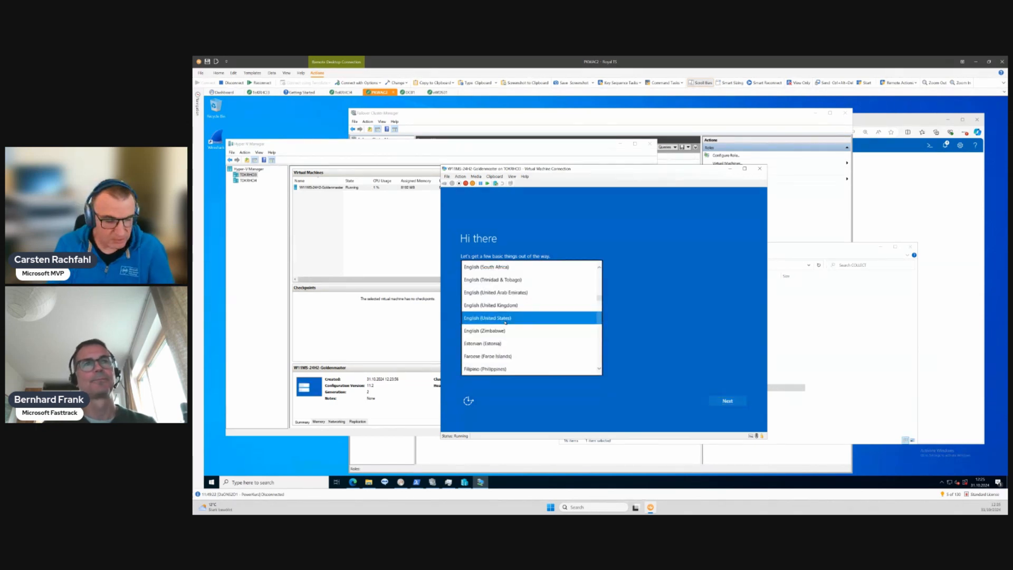
scroll(505, 322, "up", 5)
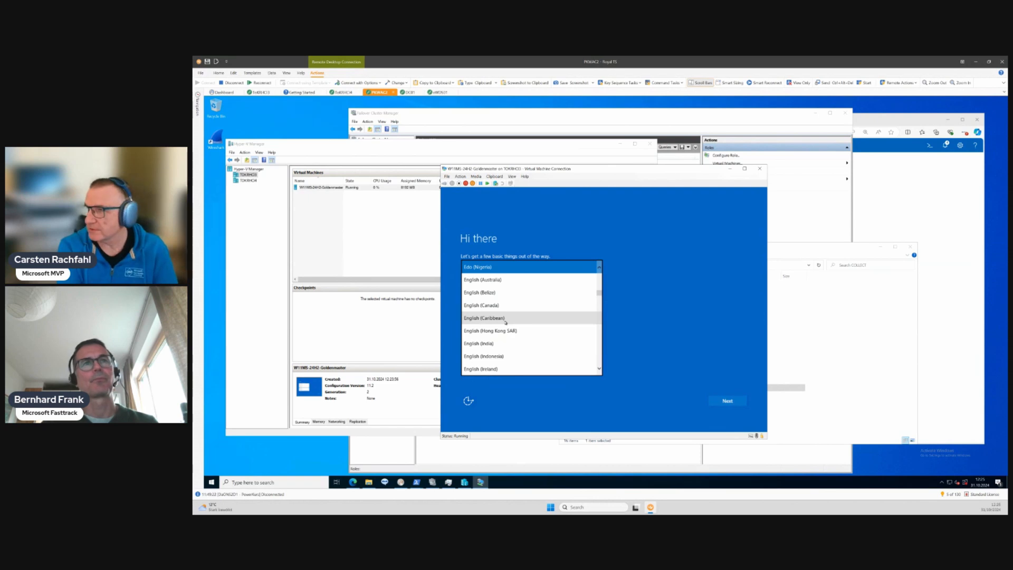
scroll(505, 322, "down", 1)
scroll(505, 321, "up", 1)
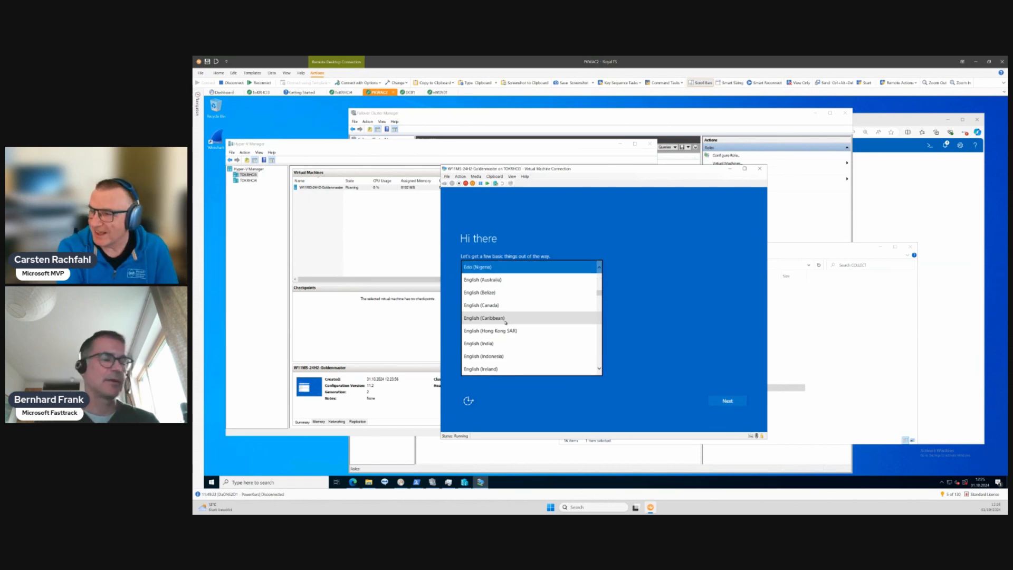
scroll(505, 322, "down", 20)
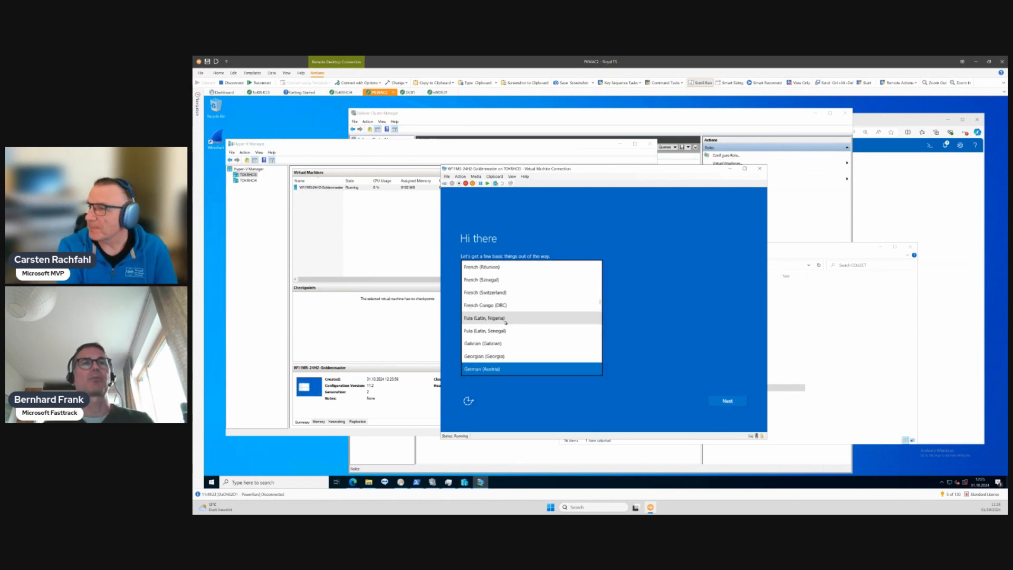
scroll(505, 322, "down", 1)
key("Return")
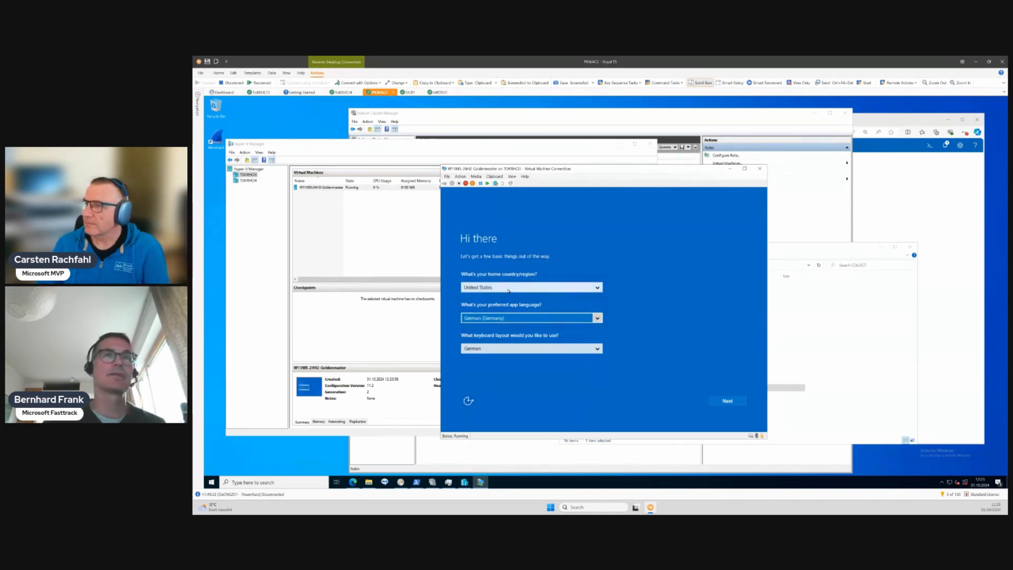
- Set the home country/region to Germany in the virtual machine's Windows setup
left_click(508, 288)
key("g")
key("g")
key("g")
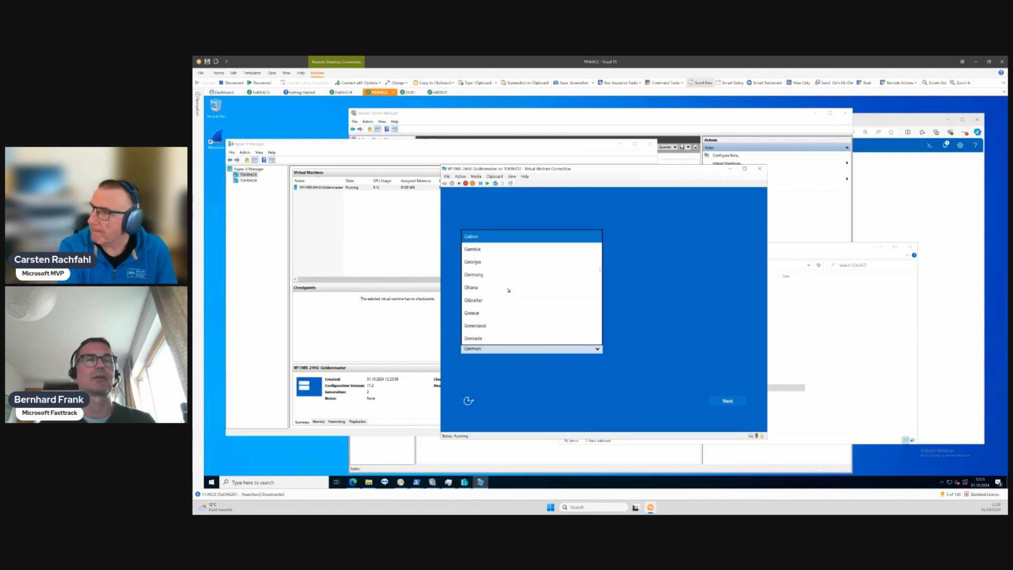
key("g")
key("Return")
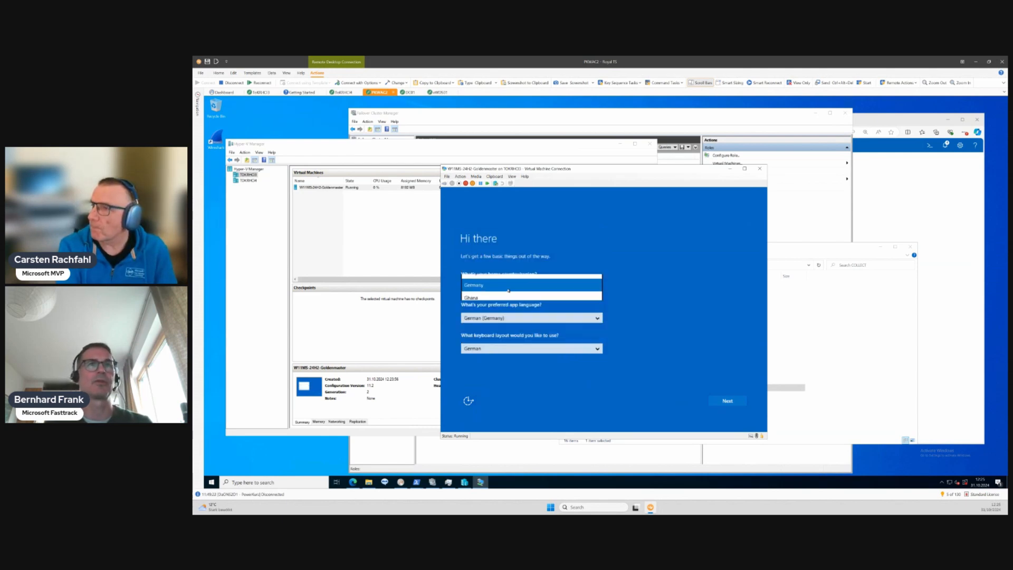
- Confirm the region settings, accept the Windows license terms, and set the built-in administrator account's password with its confirmation
left_click(727, 401)
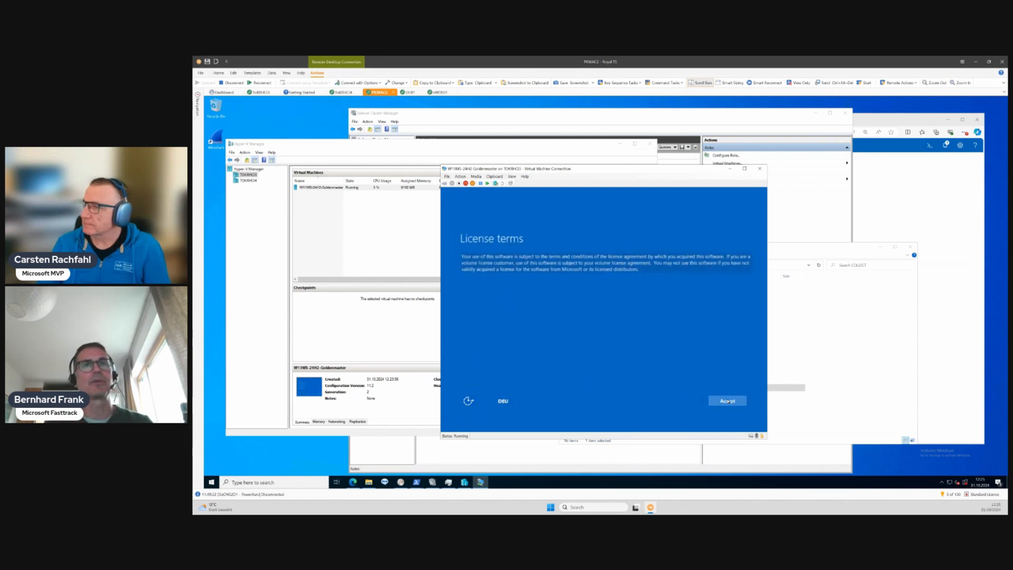
left_click(727, 401)
left_click(537, 285)
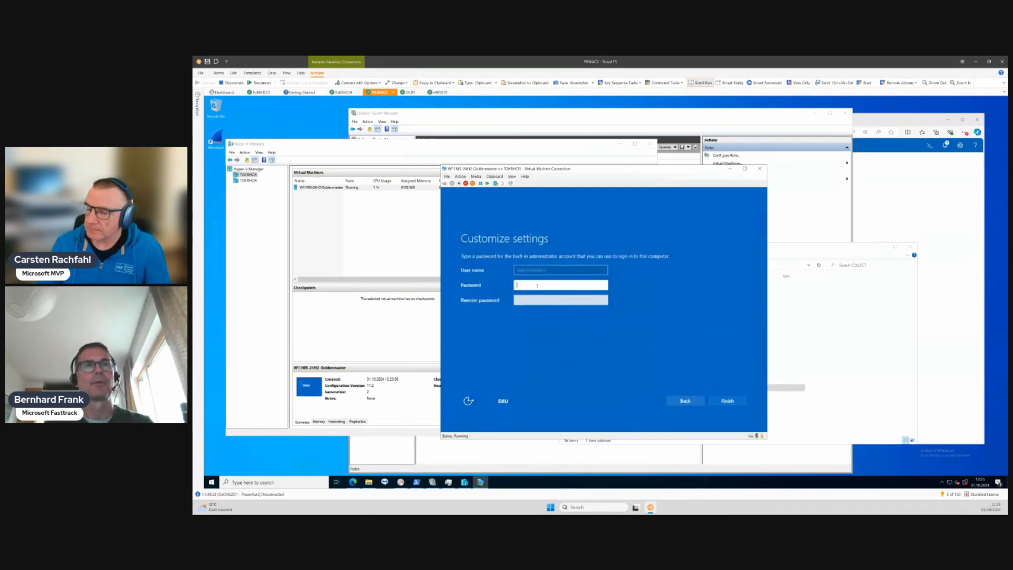
type("••")
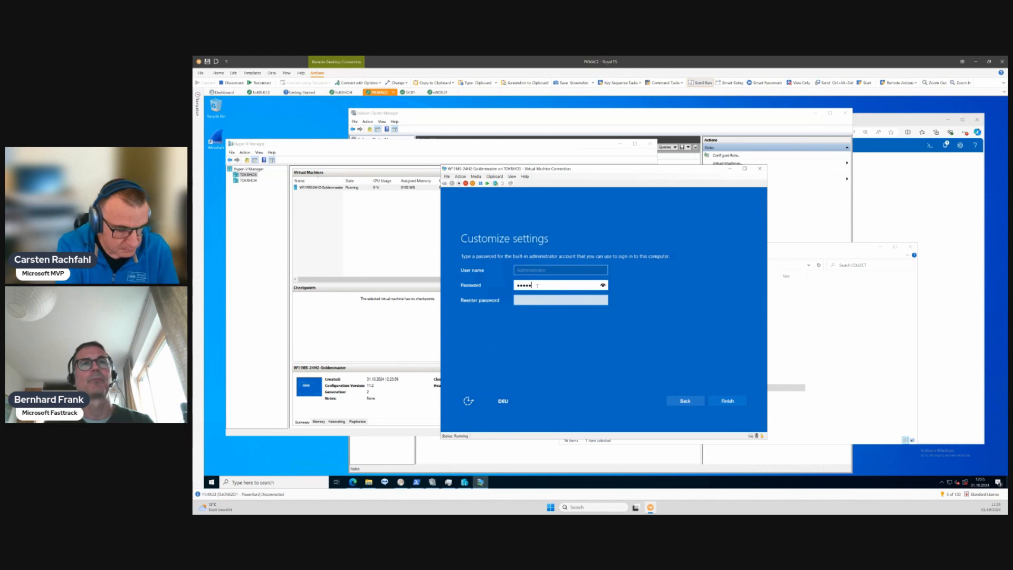
type("•")
key("Tab")
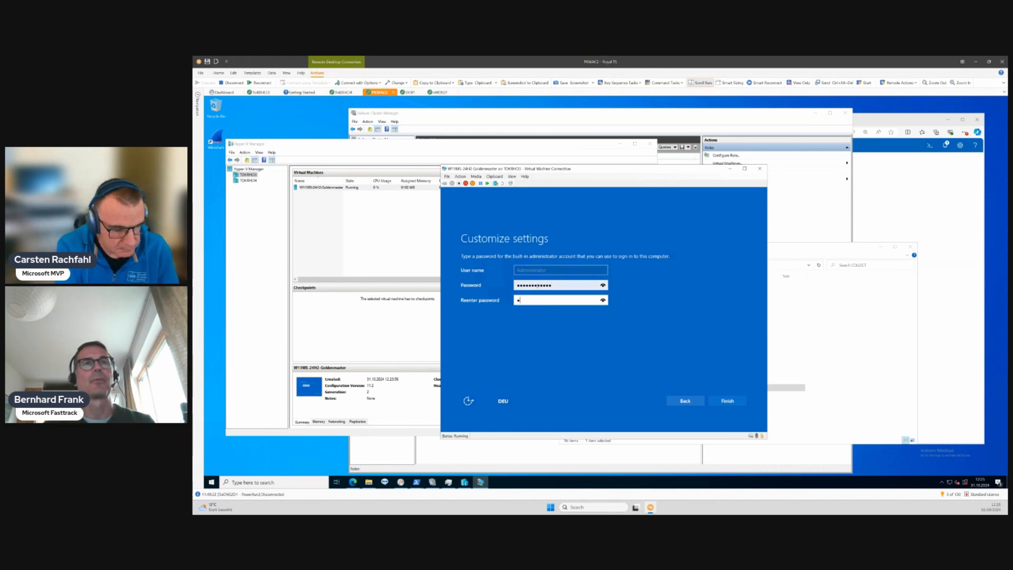
type("•••••••••••")
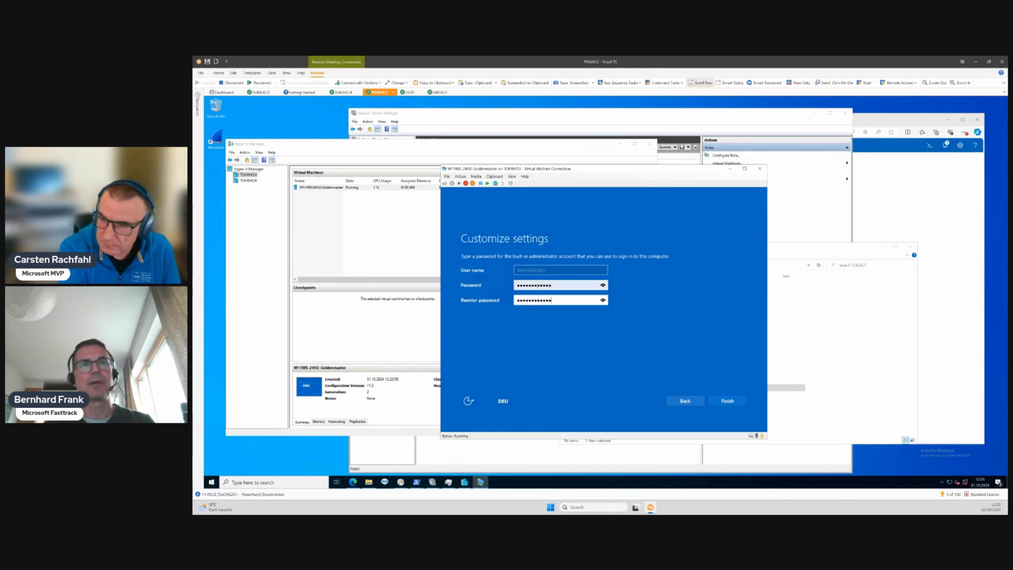
key("Return")
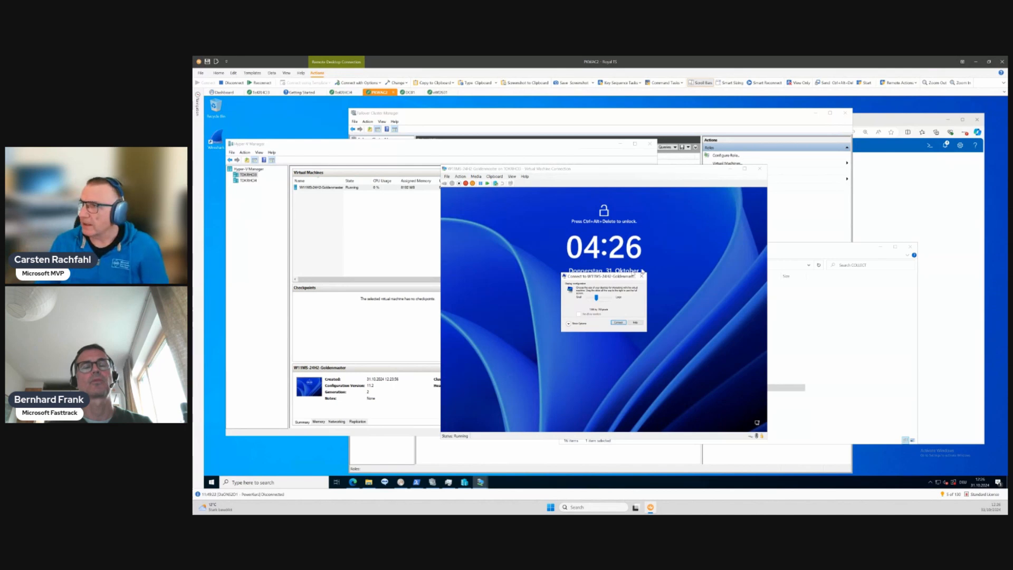
- Dismiss the console's display configuration prompt and try to sign in as administrator with the account password
left_click(642, 277)
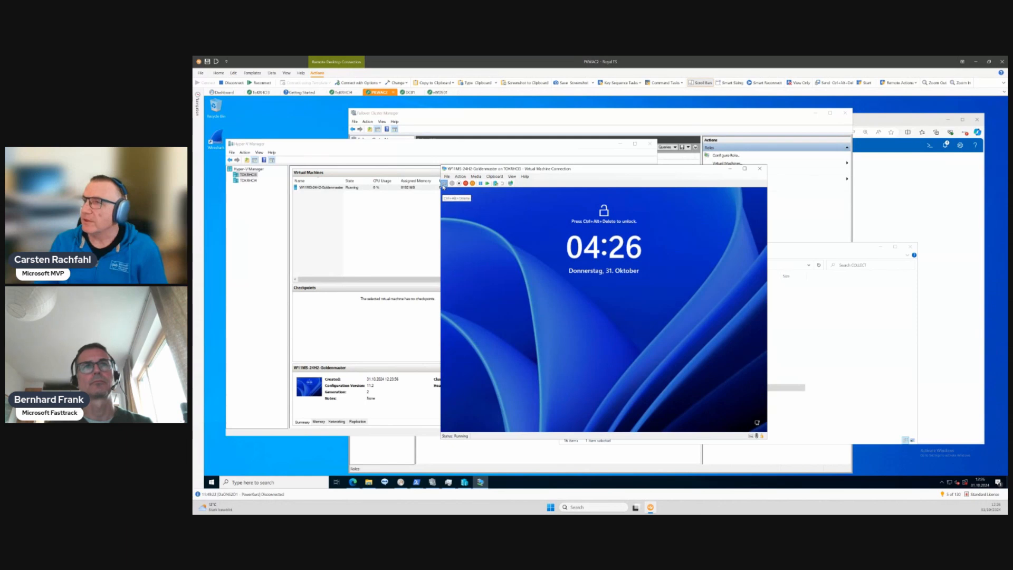
left_click(445, 183)
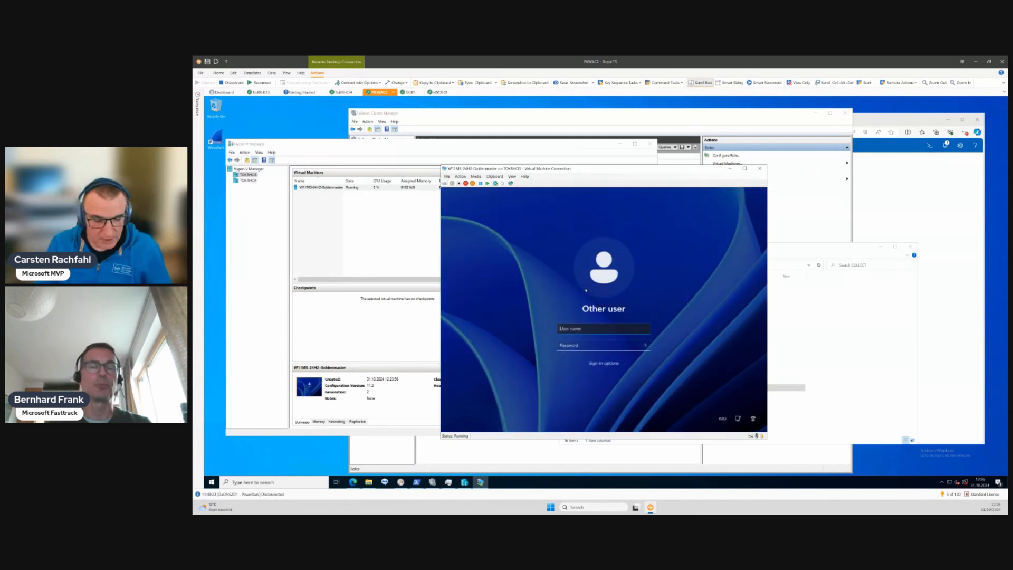
type("administ")
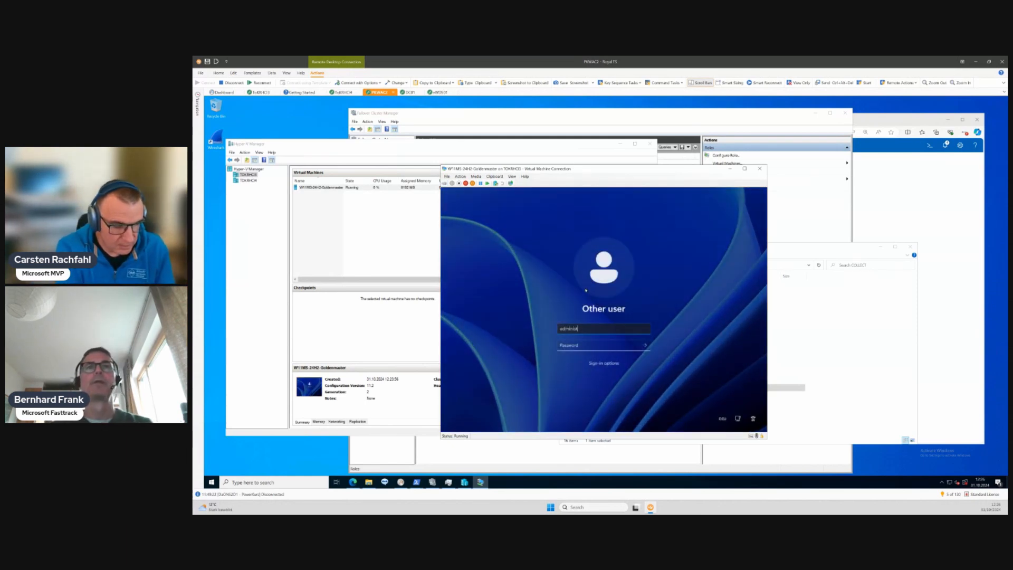
type("raotr")
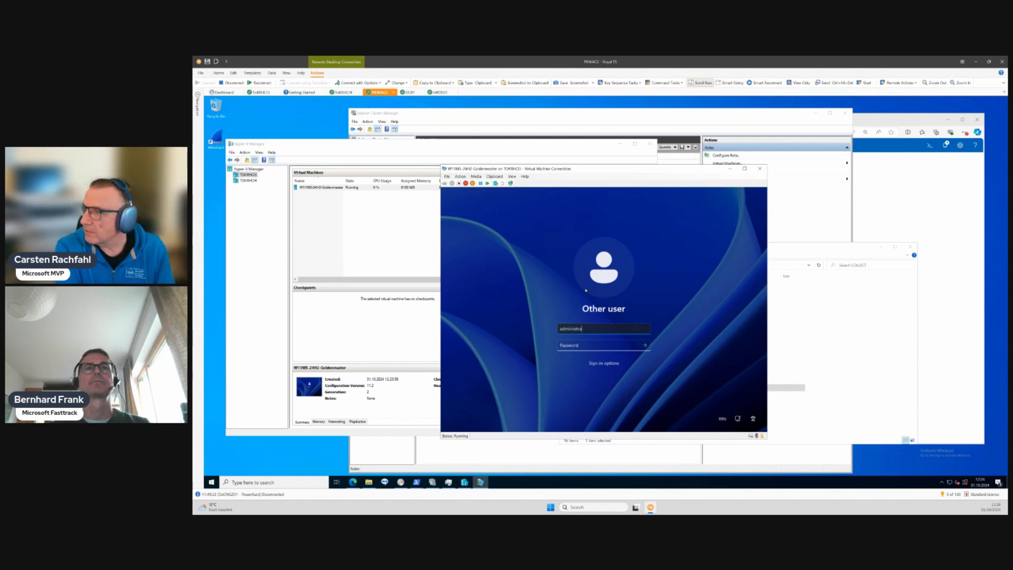
key("Tab")
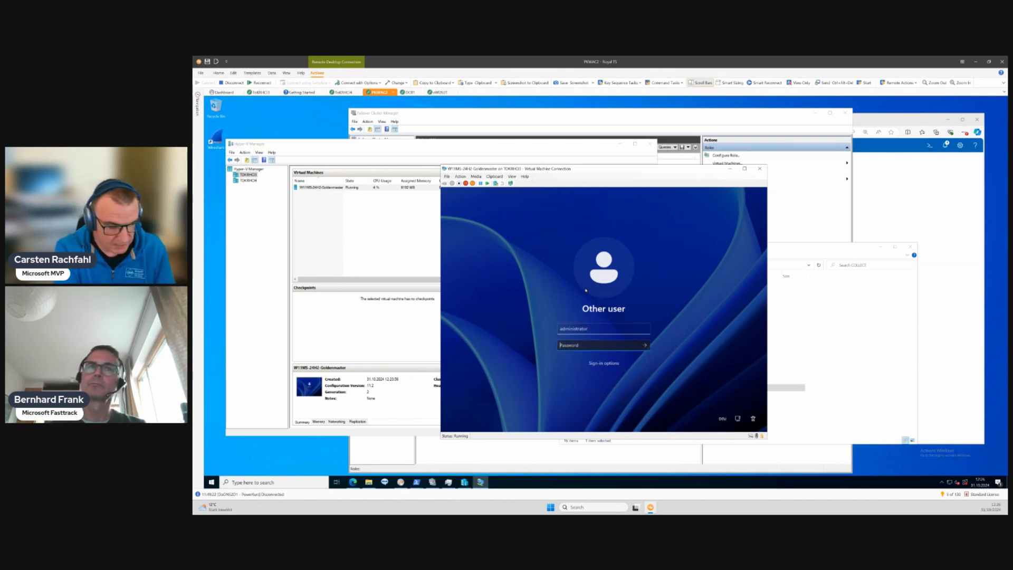
type("P•••••••••")
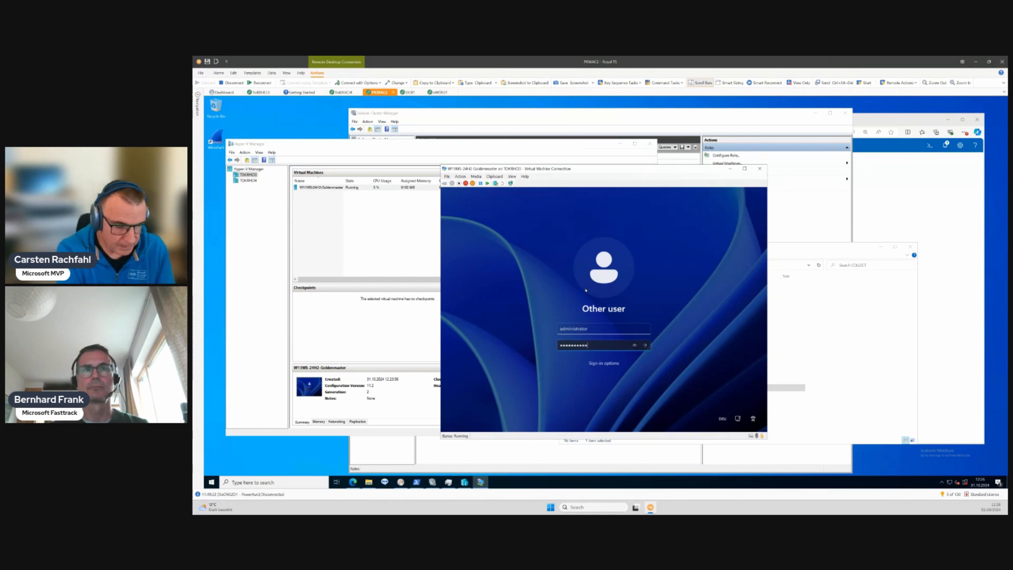
key("Return")
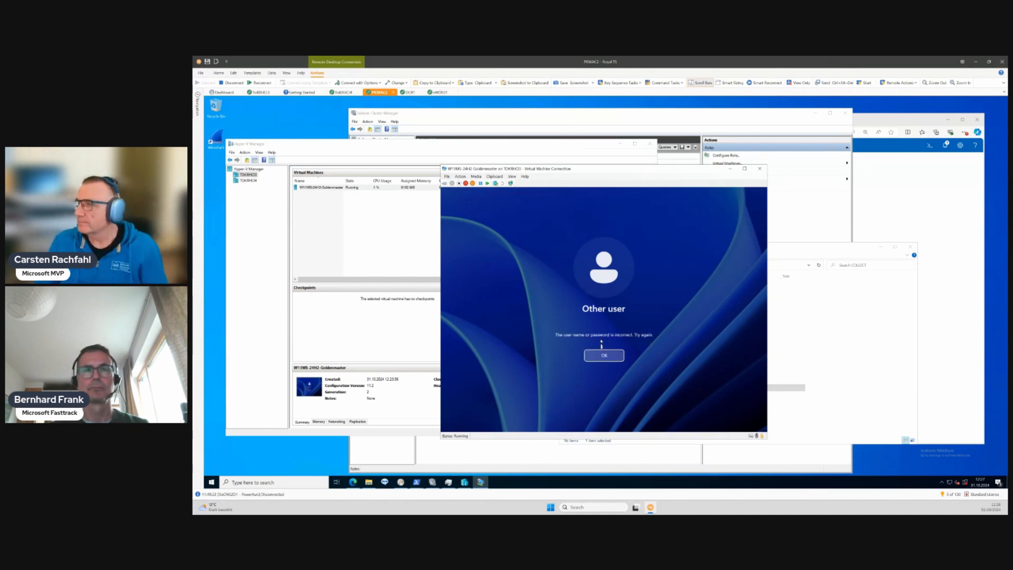
- Retry the administrator sign-in by re-entering the account password
left_click(602, 356)
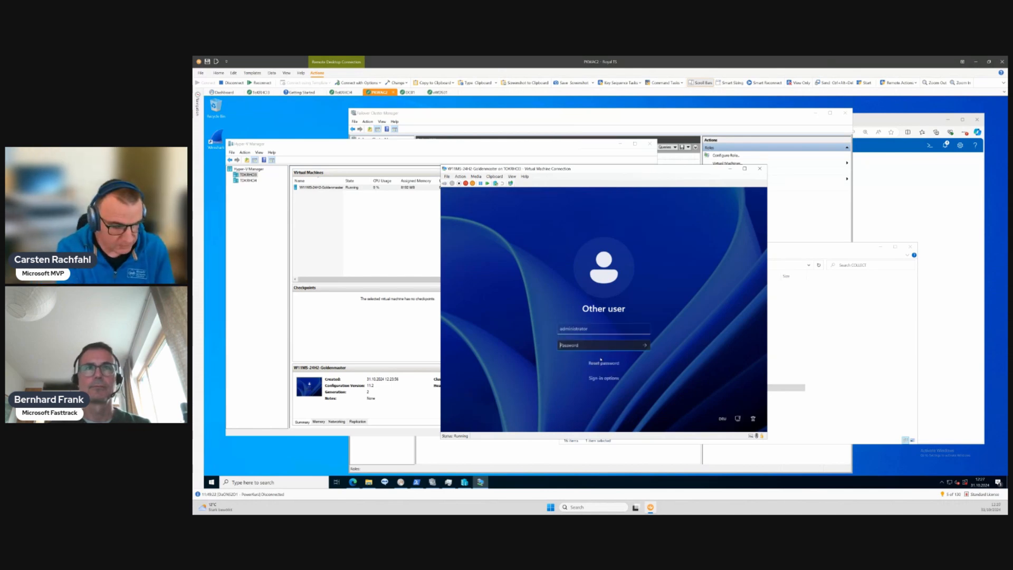
type("••")
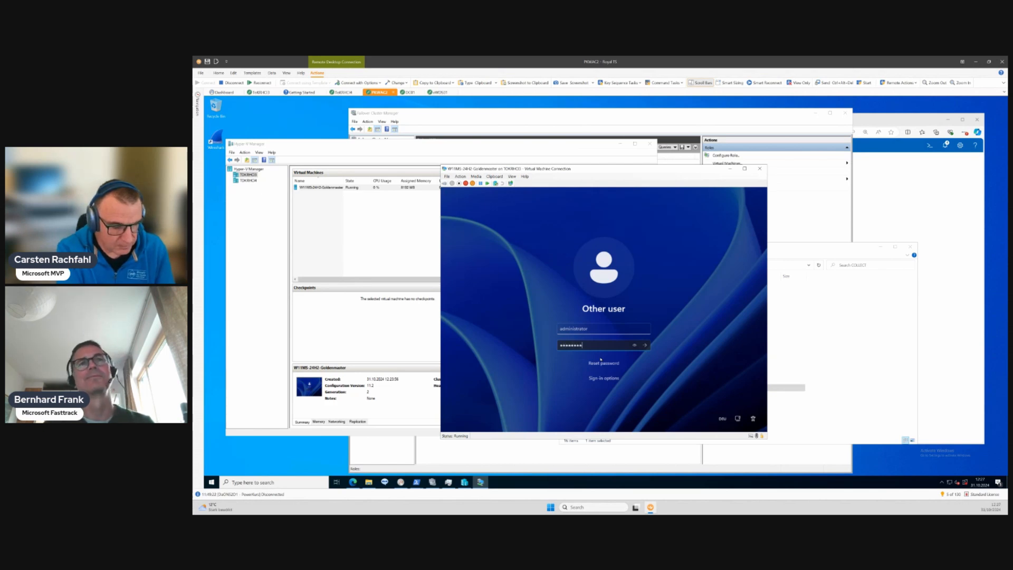
type("••••••")
key("Return")
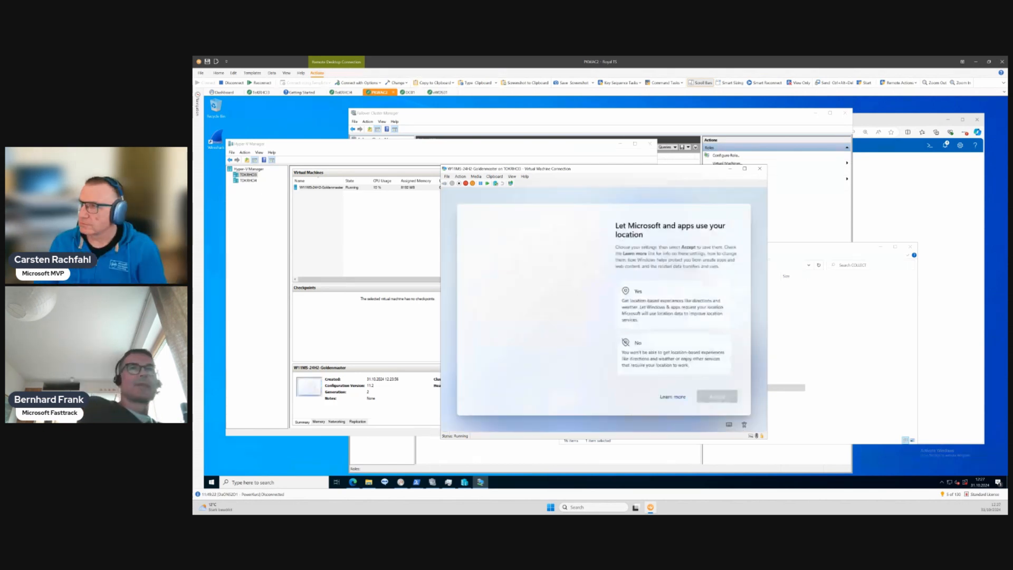
- Decline location access and Find my device, and accept the diagnostic data setting in the Windows privacy setup
left_click(671, 369)
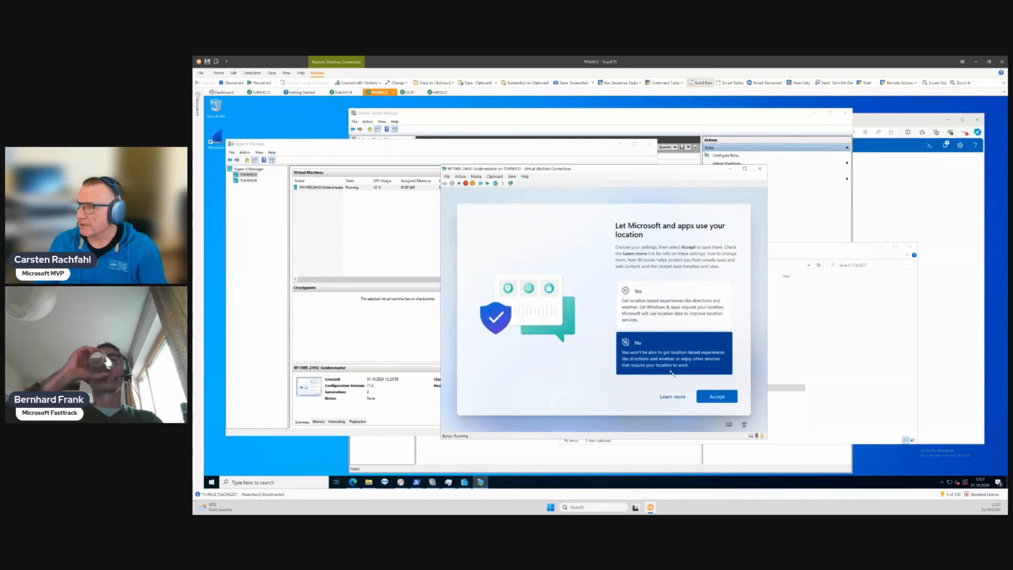
left_click(716, 397)
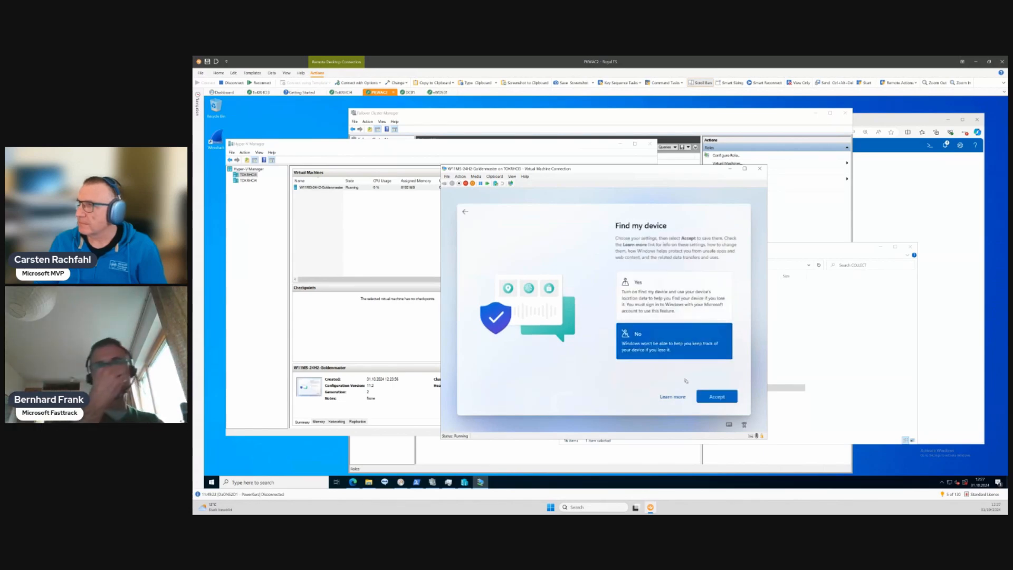
key("Return")
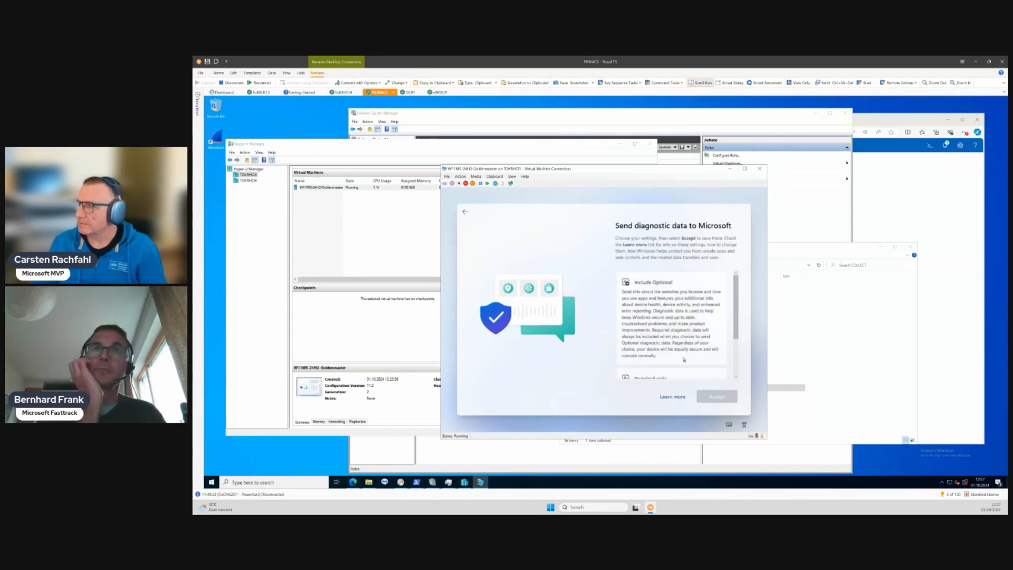
left_click(683, 359)
left_click(718, 397)
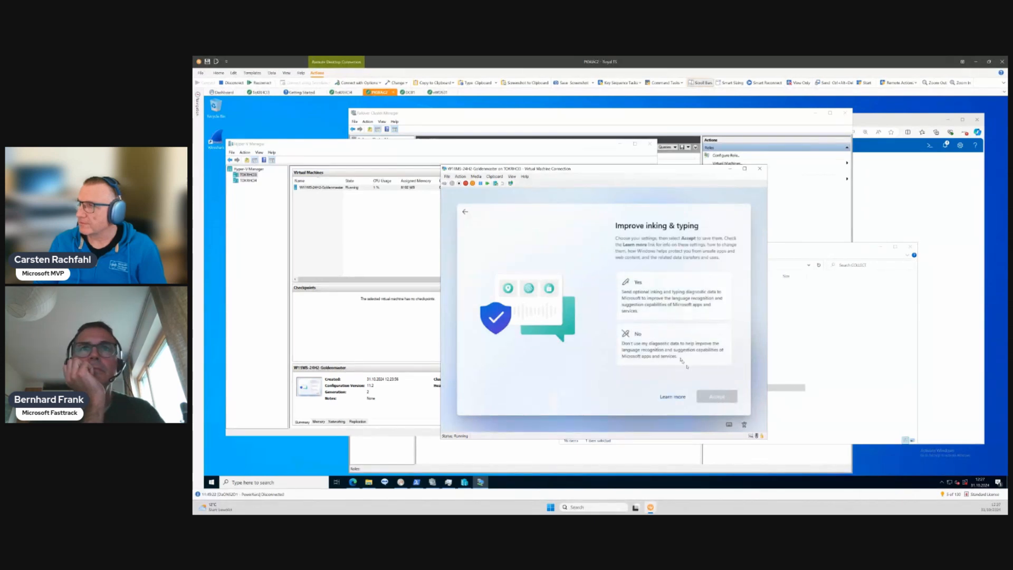
- Choose No for improving inking and typing, tailored experiences and the advertising ID, completing the privacy setup
left_click(683, 361)
left_click(712, 396)
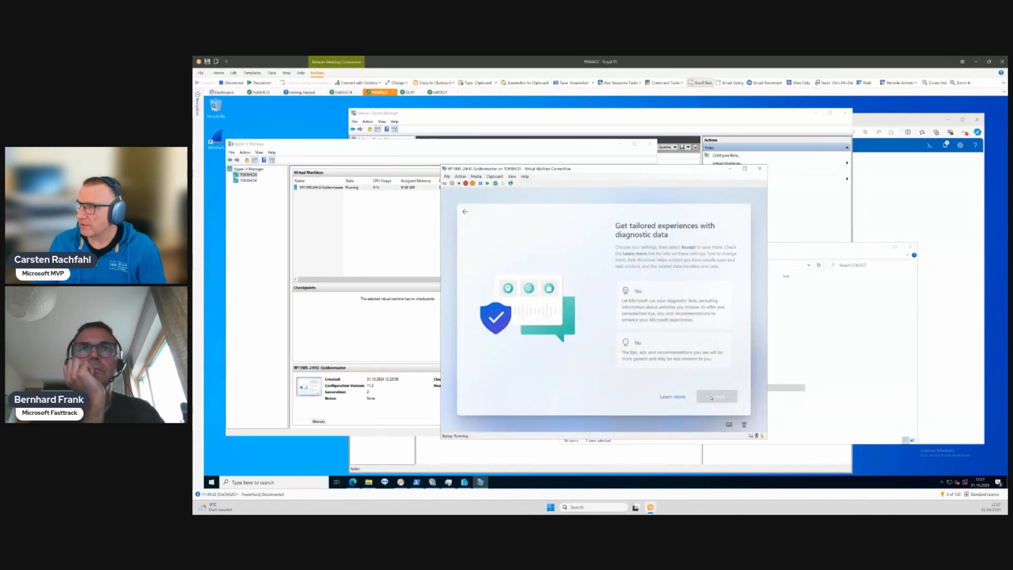
left_click(682, 350)
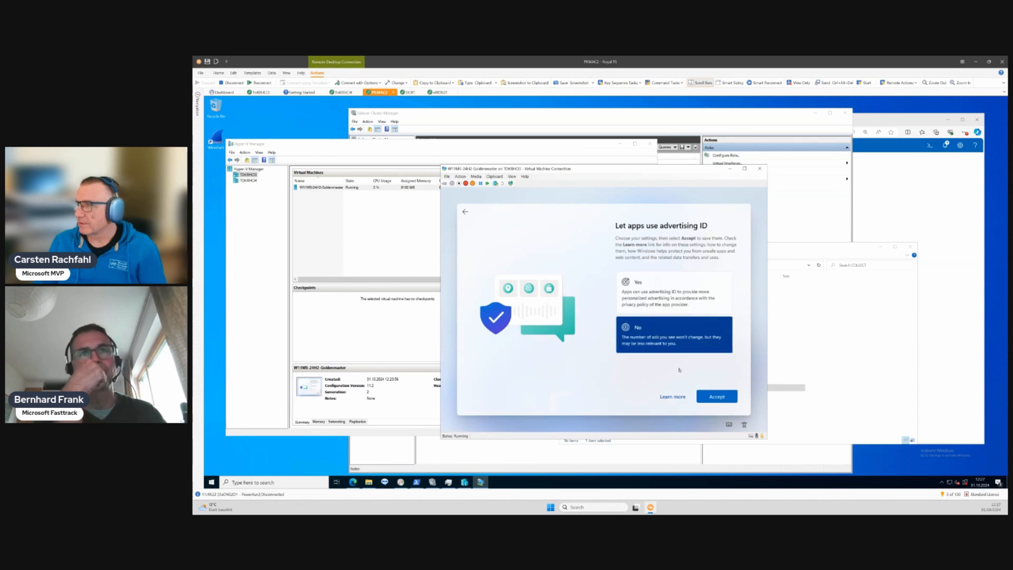
left_click(716, 396)
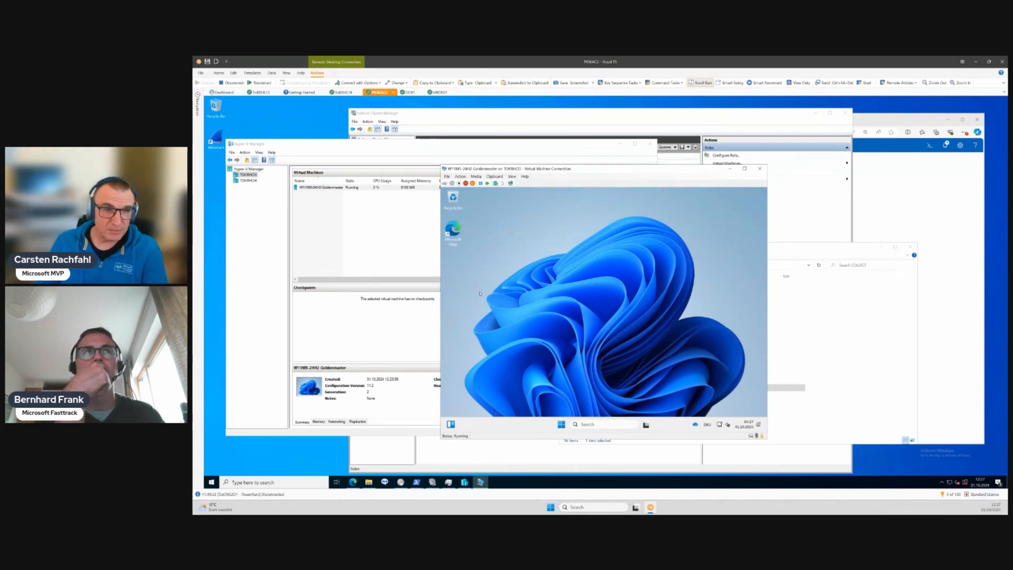
- Create a checkpoint of the running golden master virtual machine in Hyper-V Manager and select it
left_click(321, 149)
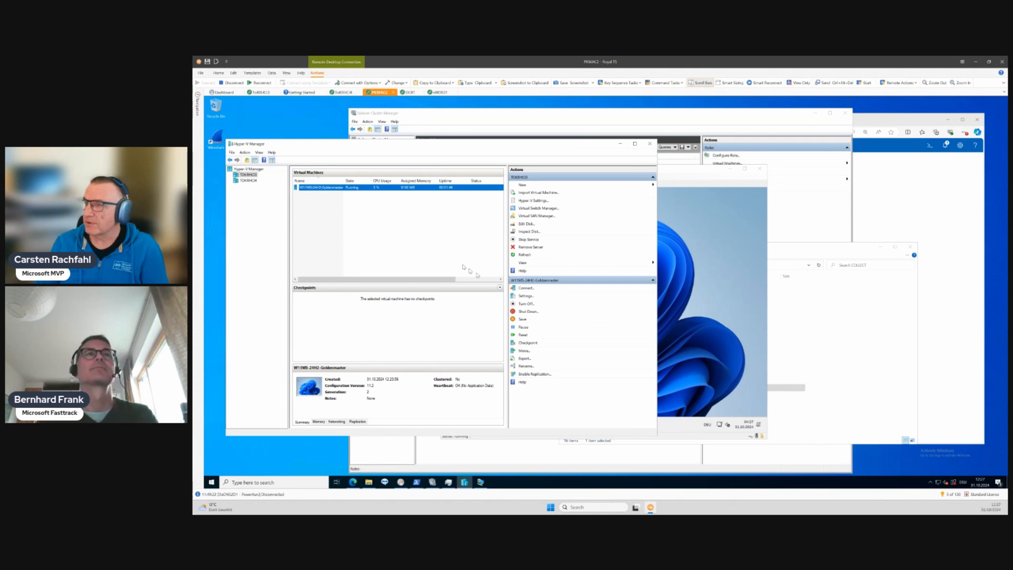
left_click(528, 343)
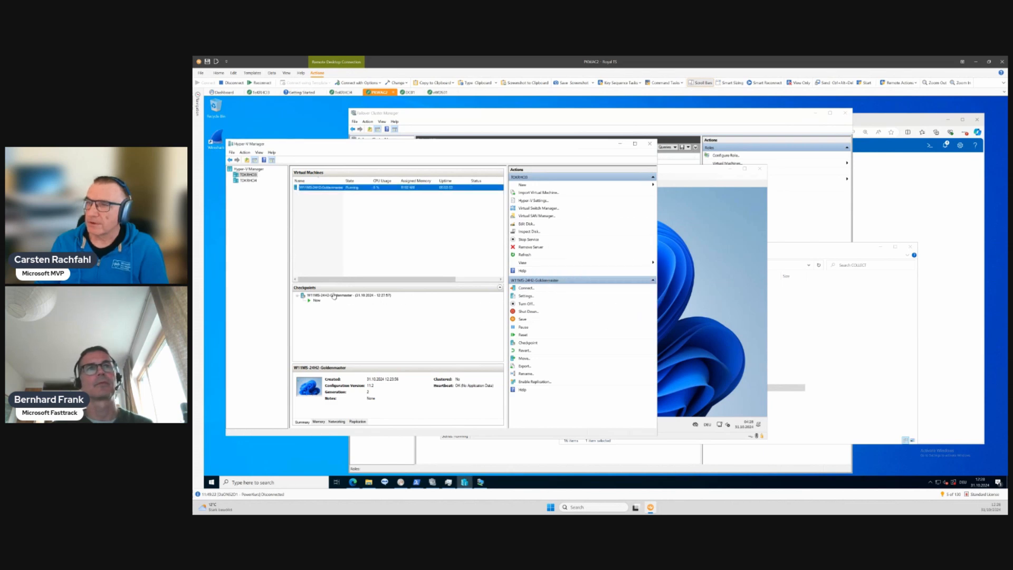
left_click(330, 296)
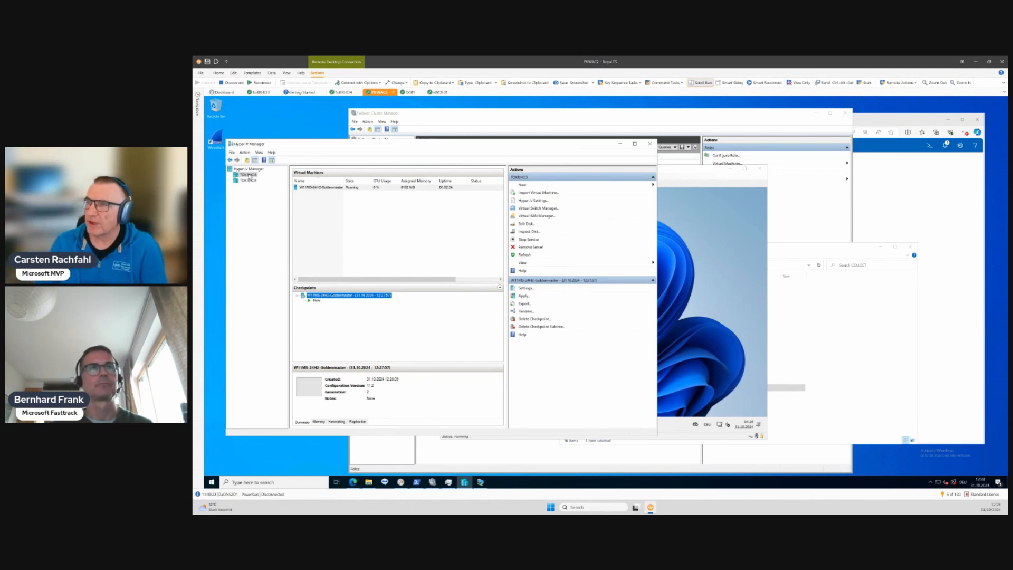
- Change the golden master virtual machine's checkpoint type to Standard checkpoints and save the settings
left_click(306, 189)
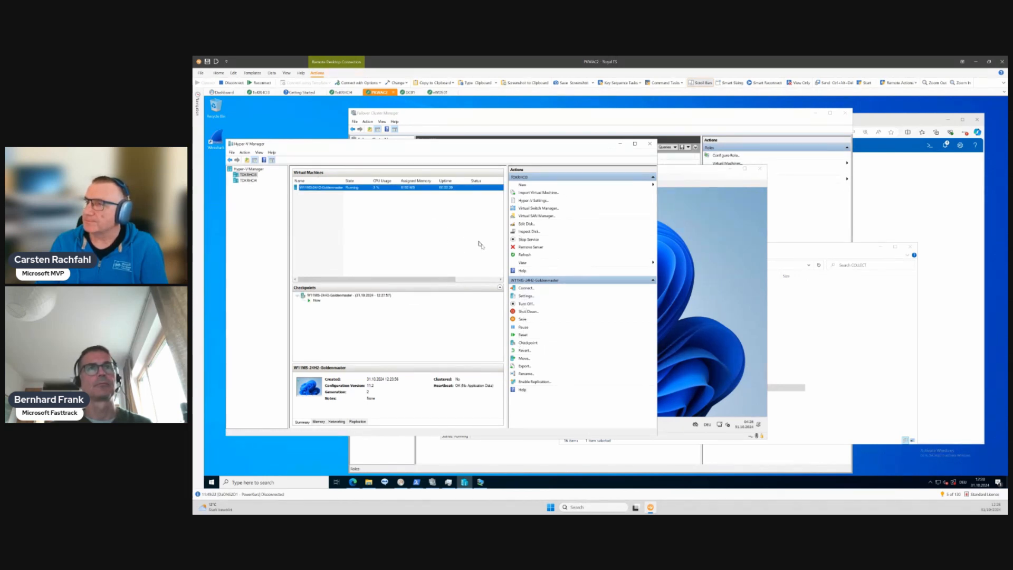
left_click(525, 295)
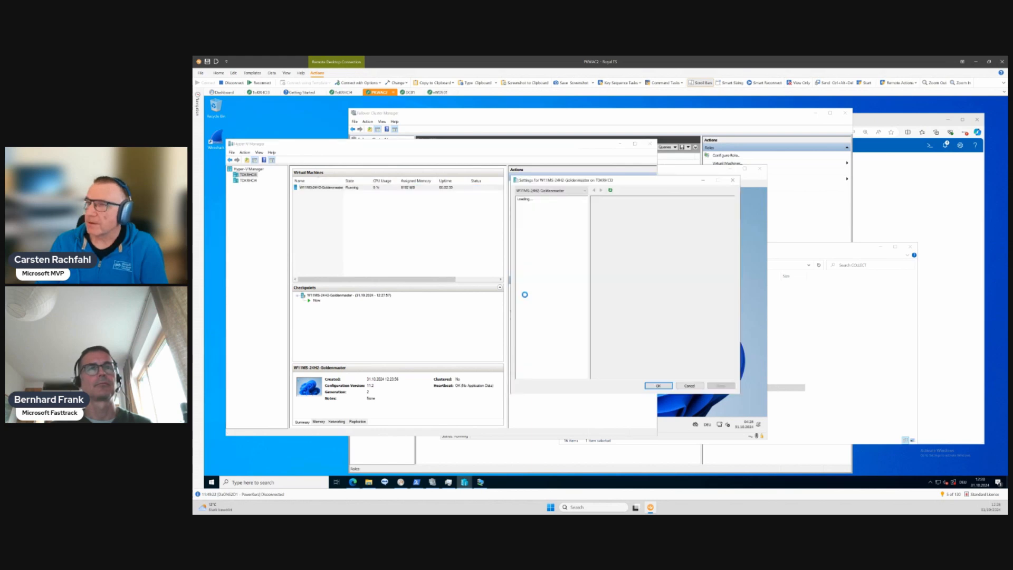
left_click(537, 306)
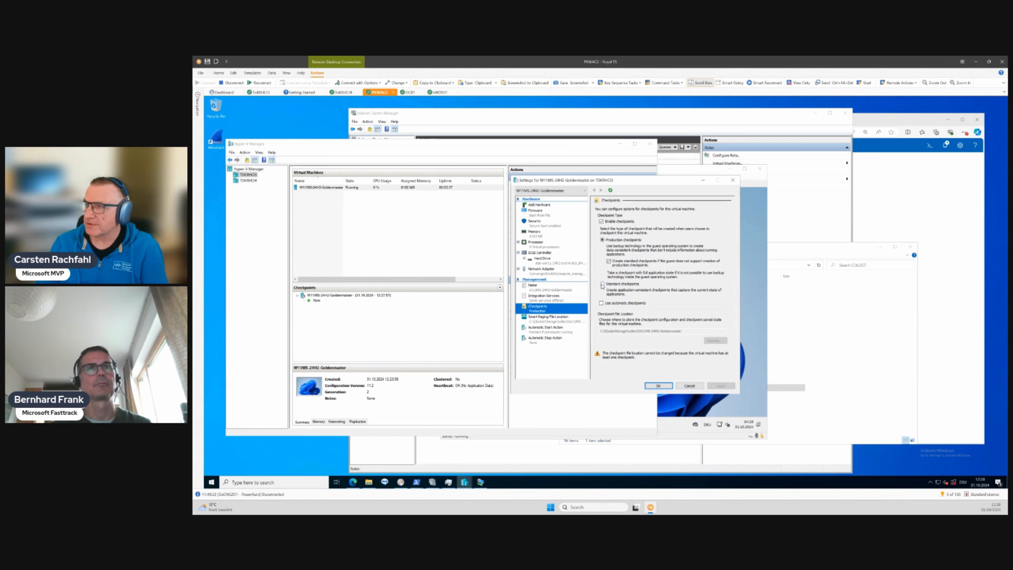
left_click(601, 284)
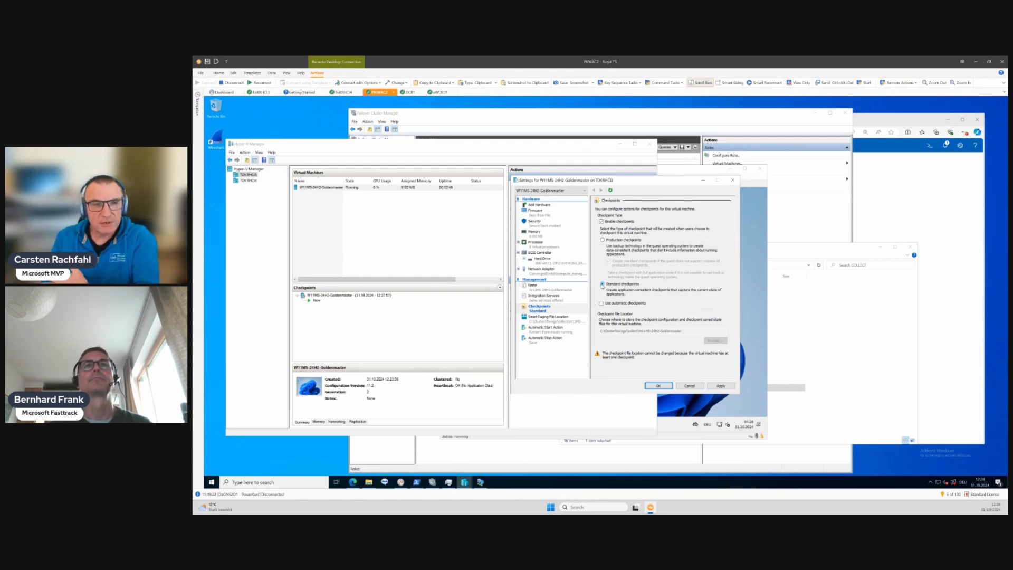
left_click(664, 385)
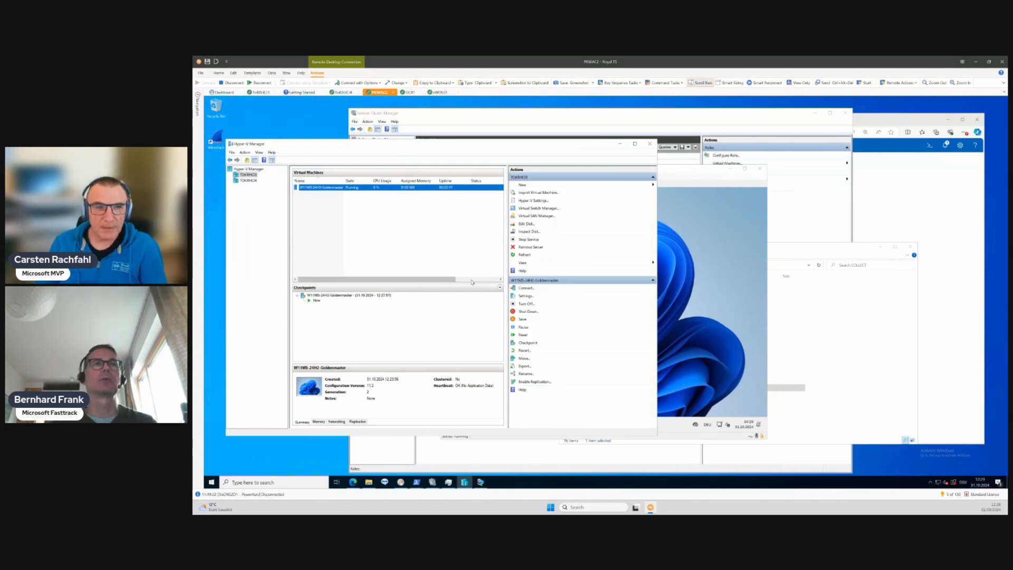
- Rename the golden master's checkpoint by appending "- first Start" to its existing name
left_click(350, 296)
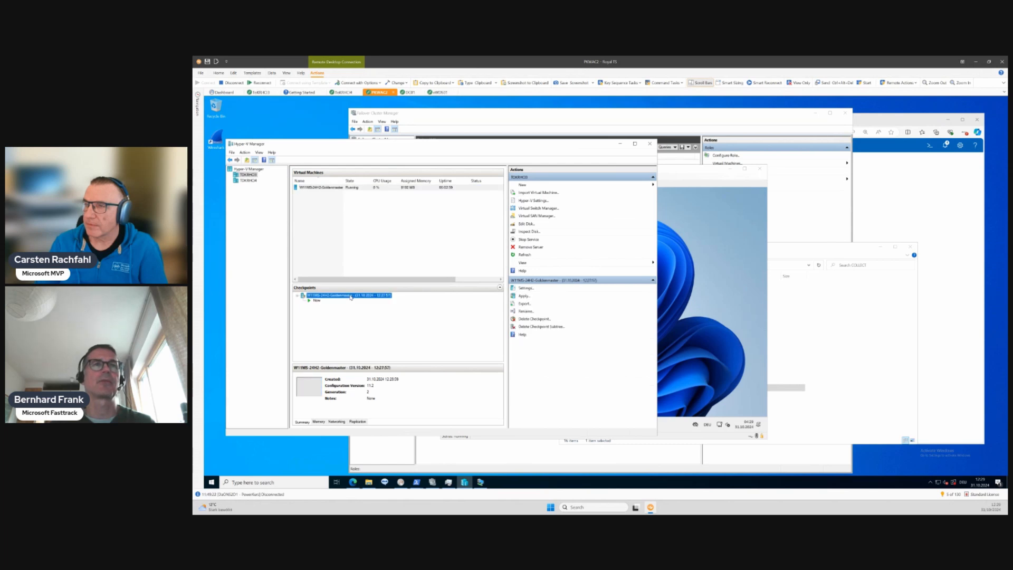
left_click(351, 296)
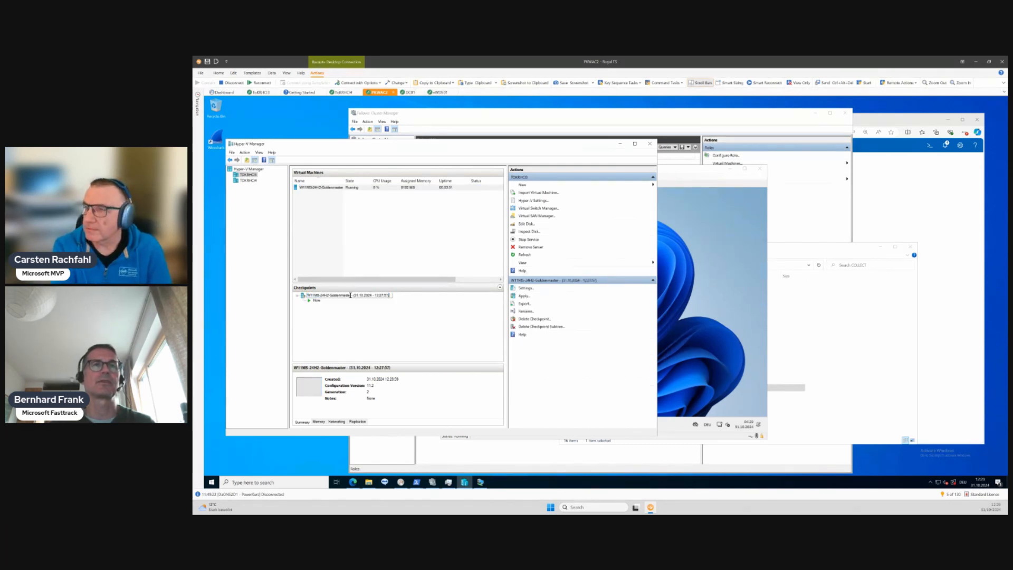
type("- first Start")
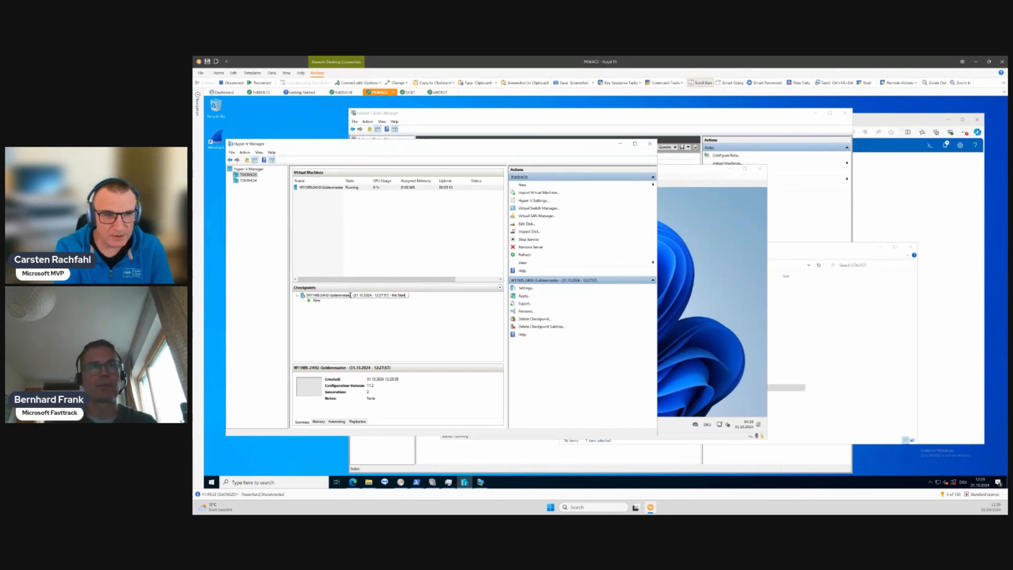
key("Return")
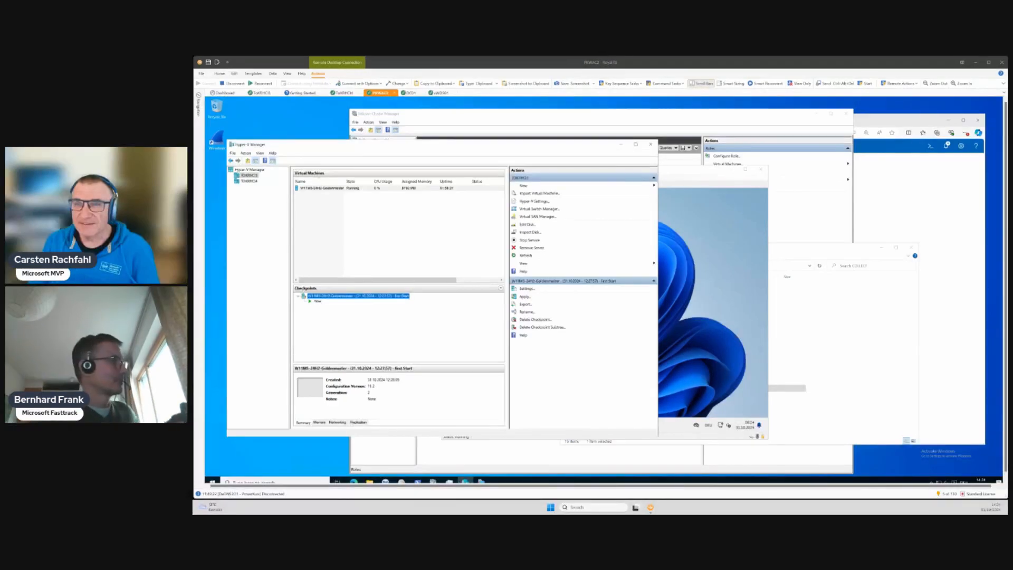
- Find the Windows Update settings in the golden master virtual machine by searching for "Update" and check for updates
left_click(710, 318)
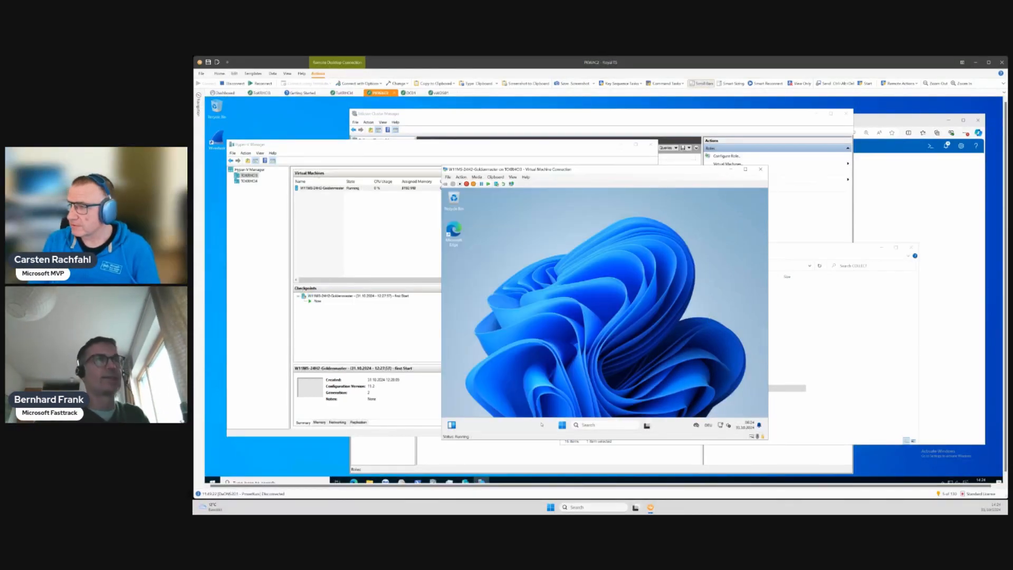
left_click(595, 425)
type("Upd")
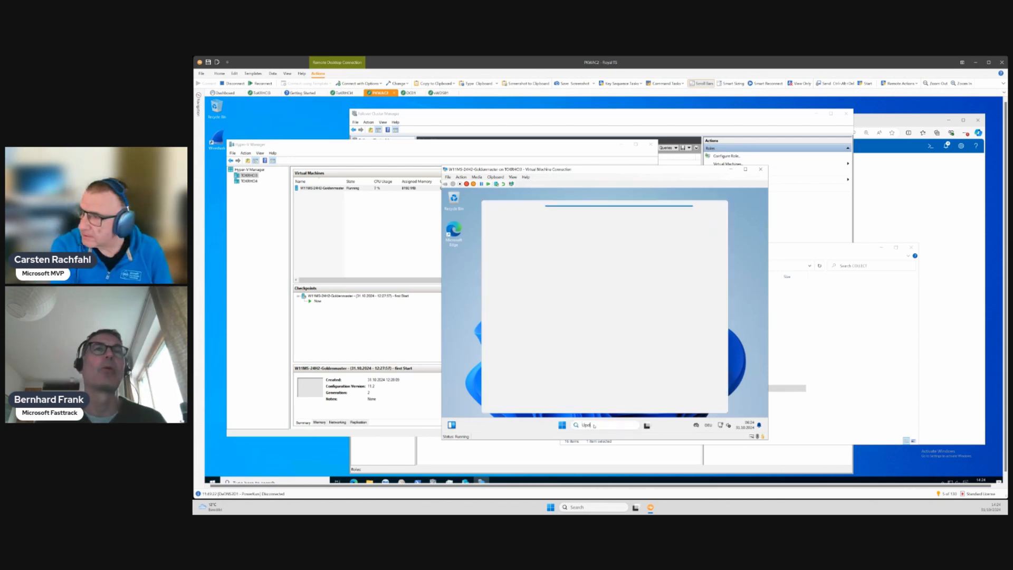
type("ate")
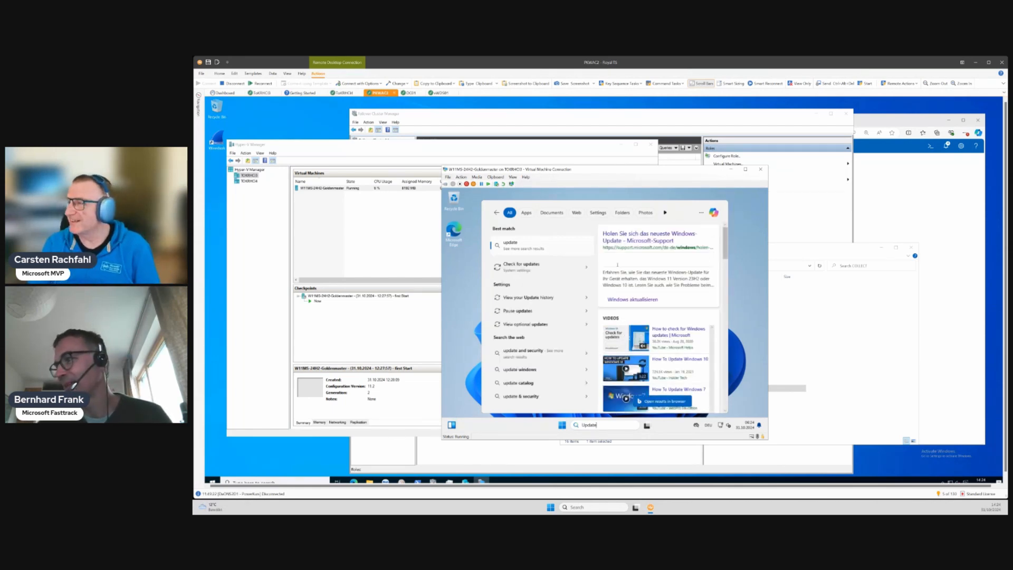
left_click(517, 266)
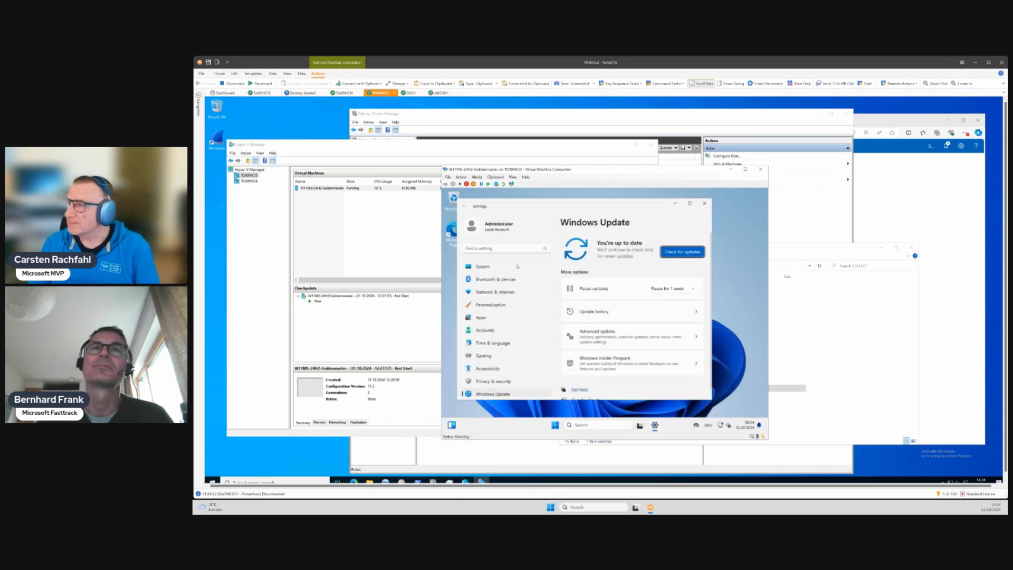
left_click(683, 252)
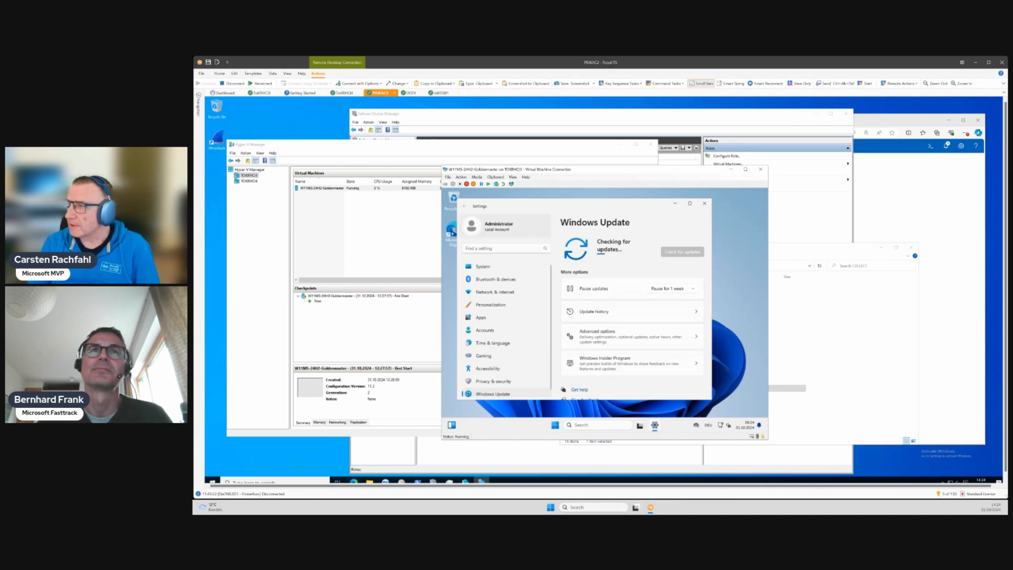
- Complete Microsoft Edge's first-run setup without personal or Google data, disallow both data-sharing options and close the extra tab
double_click(452, 234)
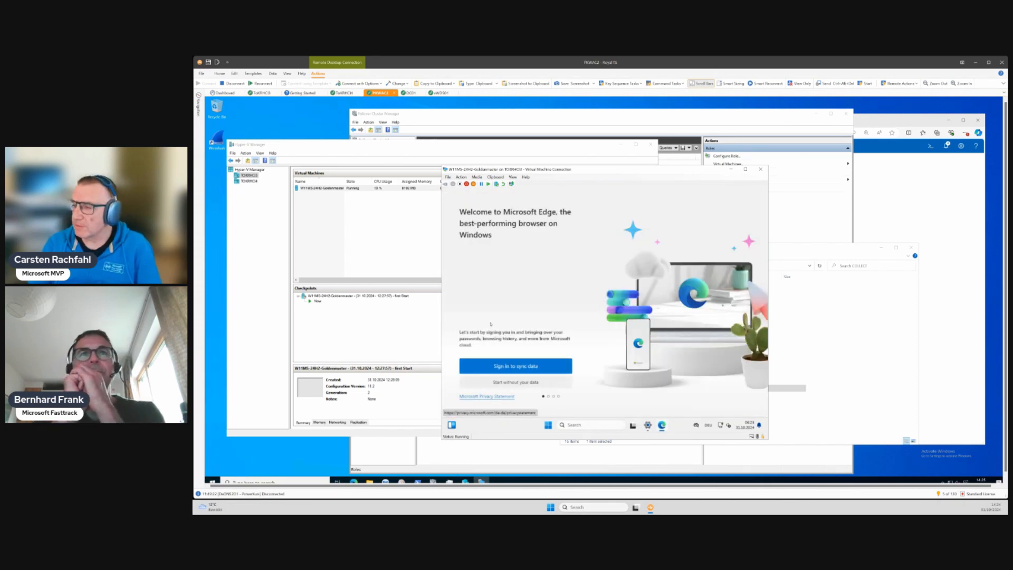
left_click(506, 384)
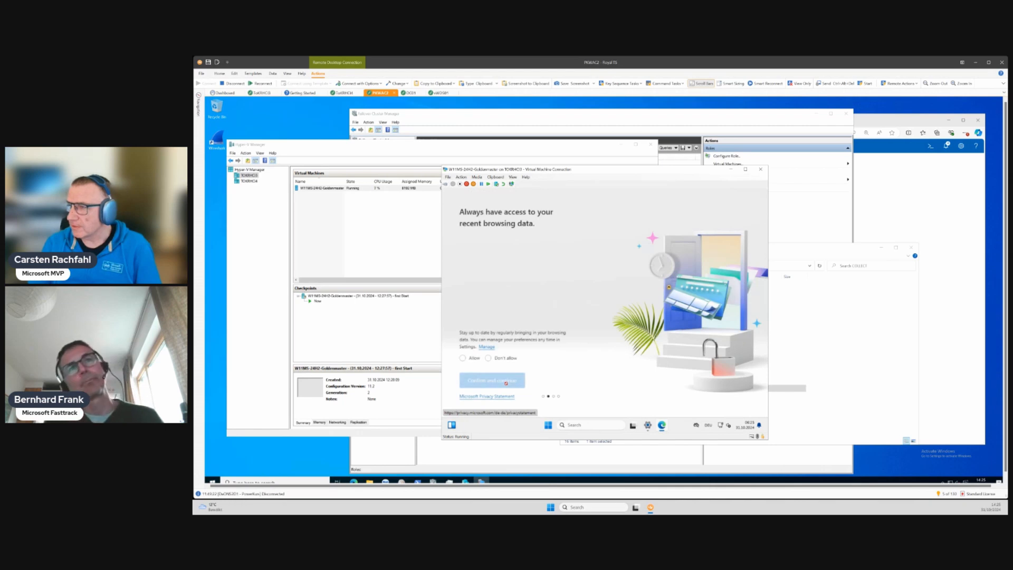
left_click(488, 358)
left_click(485, 380)
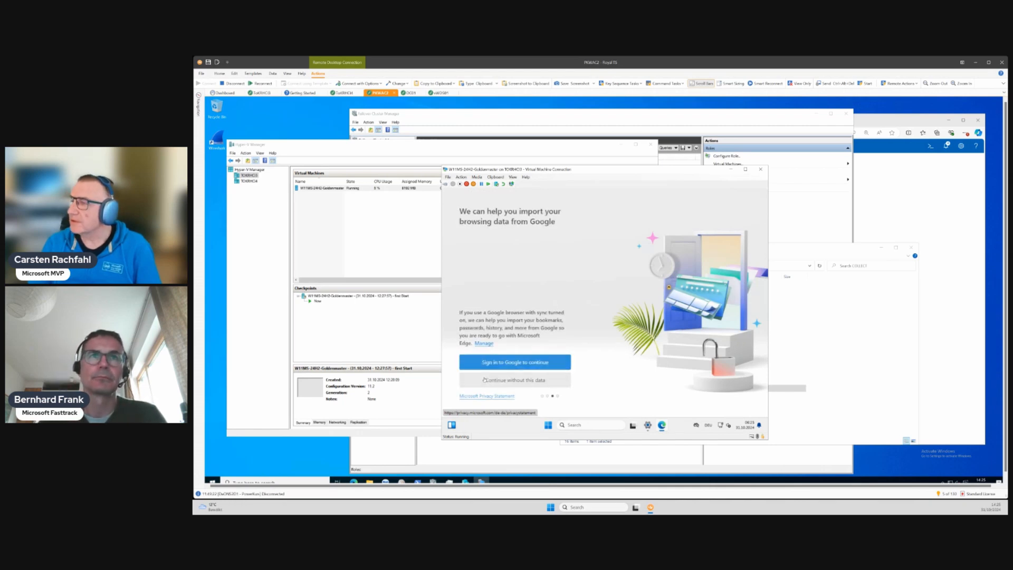
left_click(487, 380)
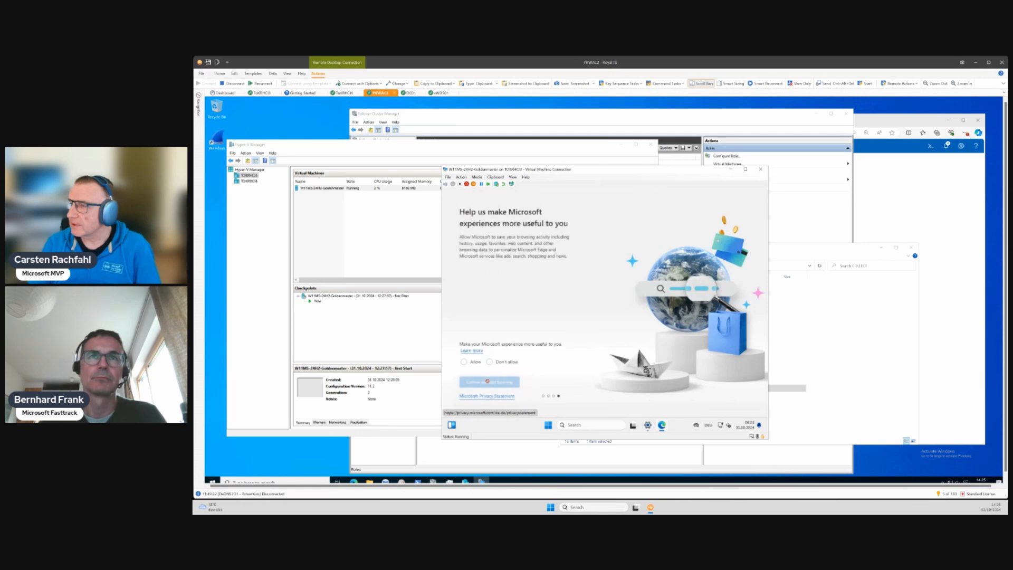
left_click(489, 362)
left_click(489, 381)
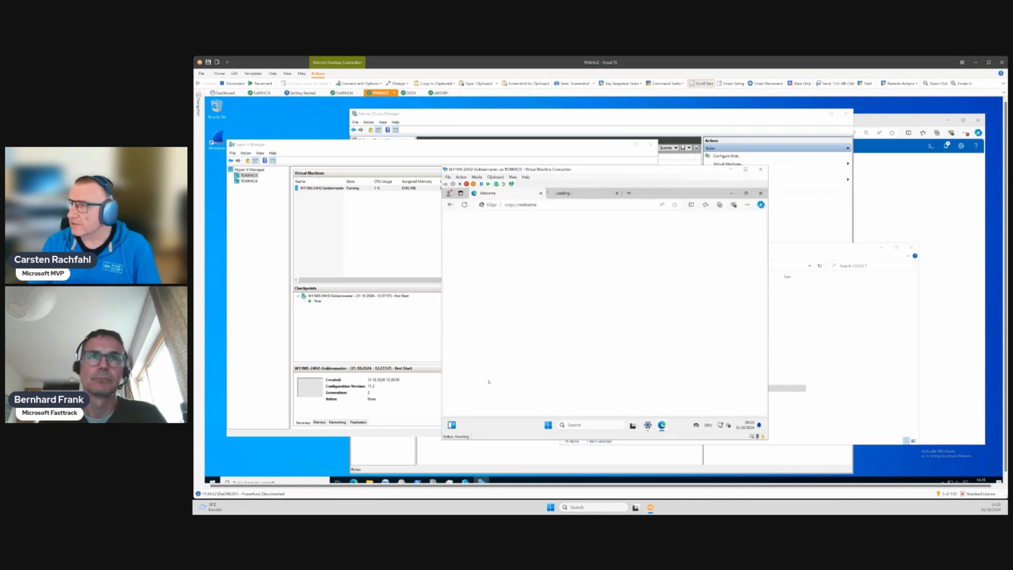
left_click(617, 194)
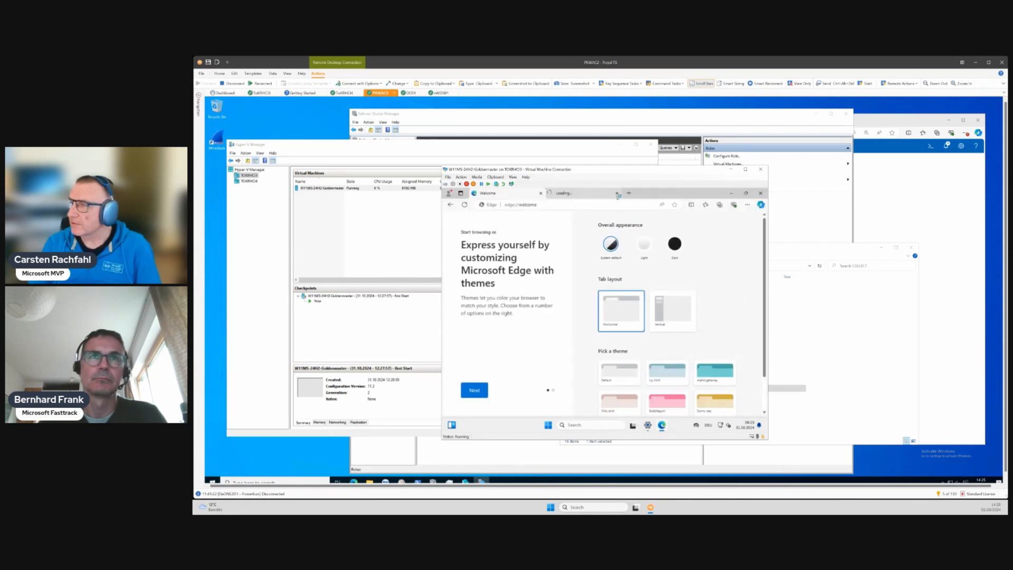
- Search the web for "vs code", open the official Visual Studio Code site and accept its cookies
left_click(547, 205)
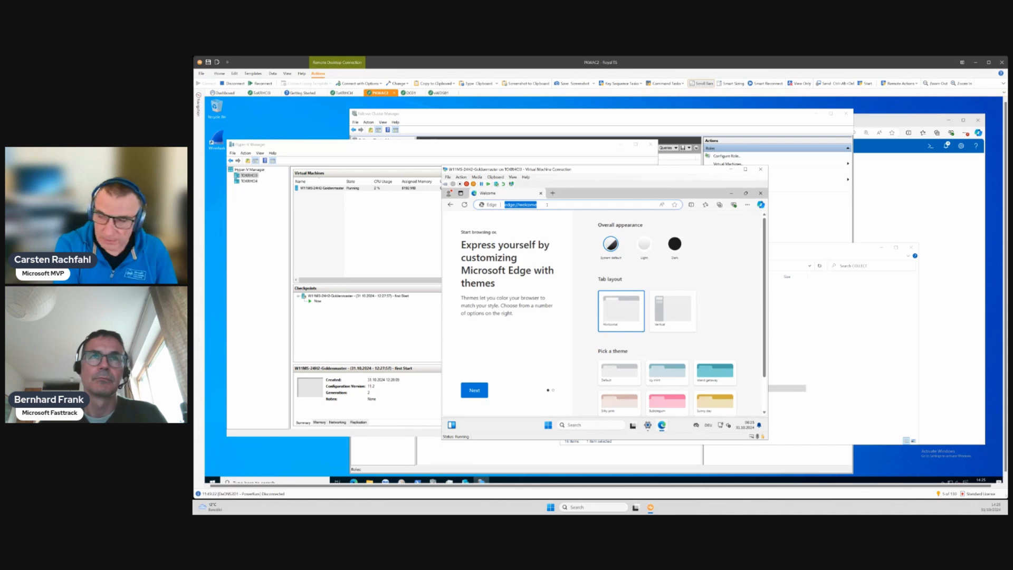
key("Return")
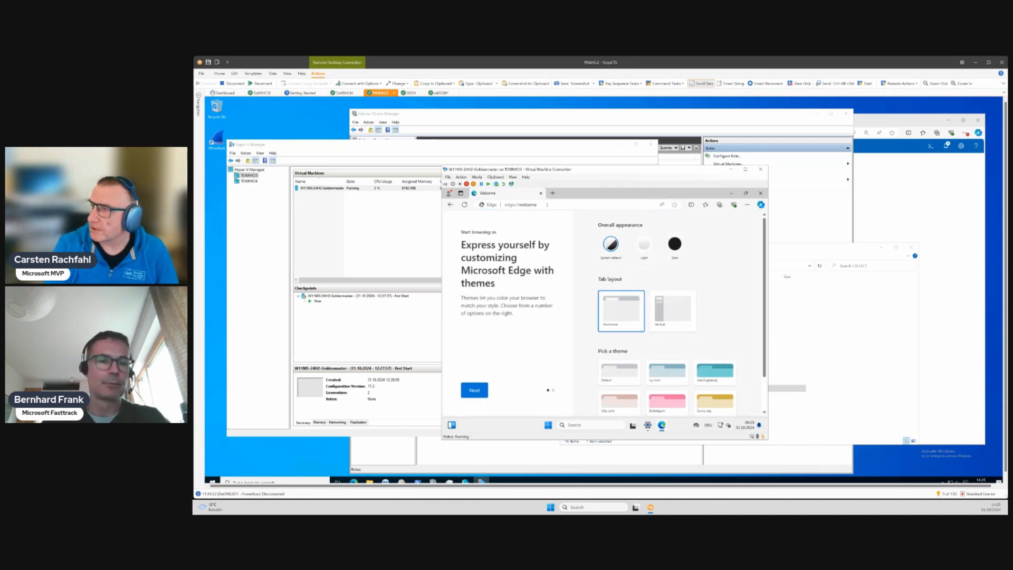
left_click(547, 205)
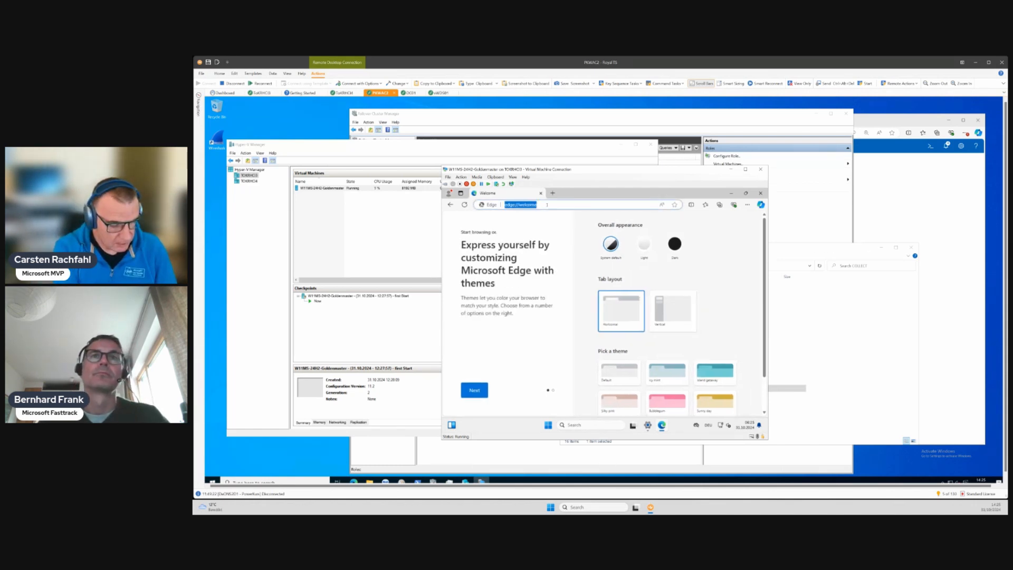
type("vs code")
key("Return")
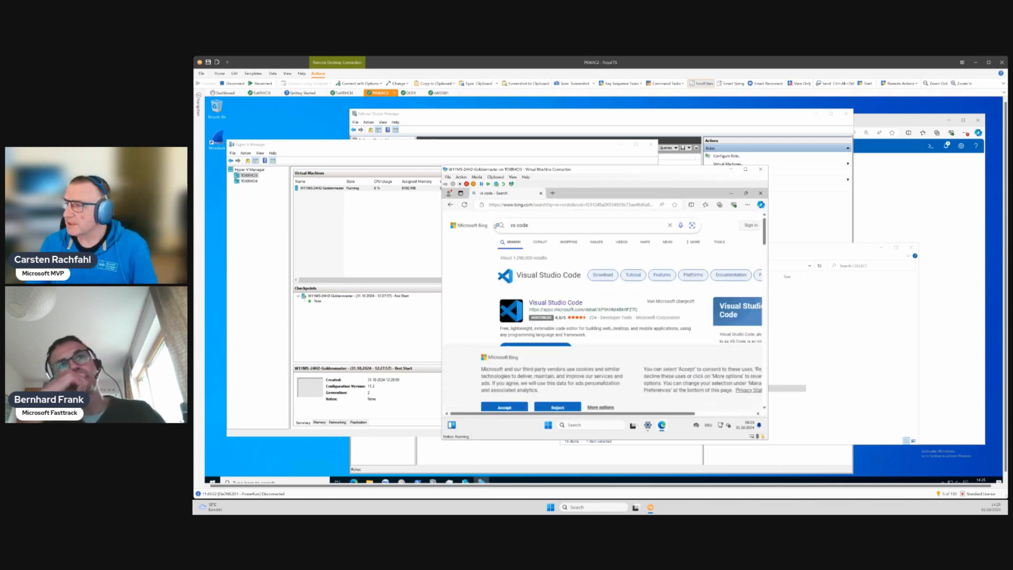
left_click(508, 393)
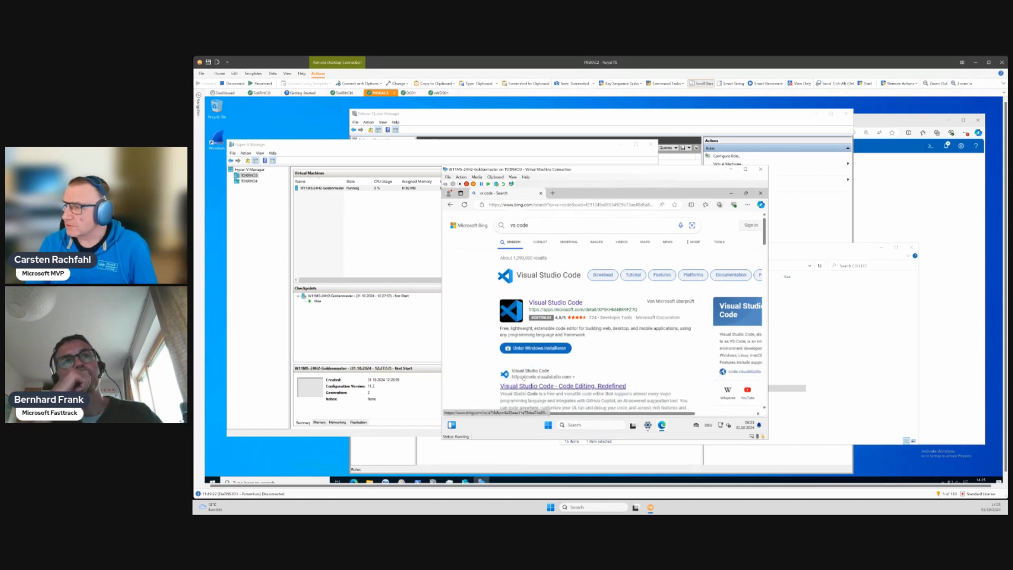
left_click(553, 387)
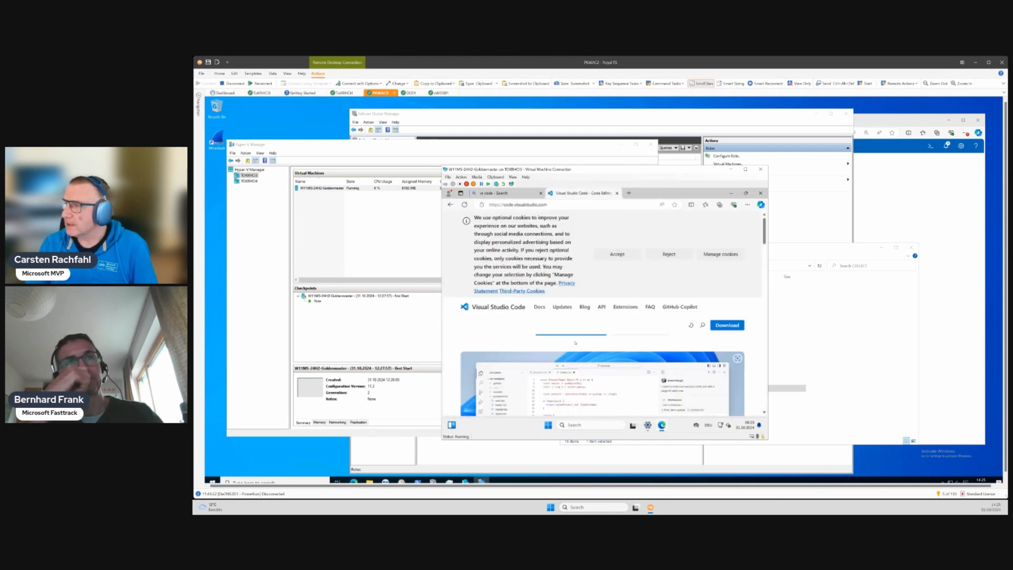
left_click(616, 254)
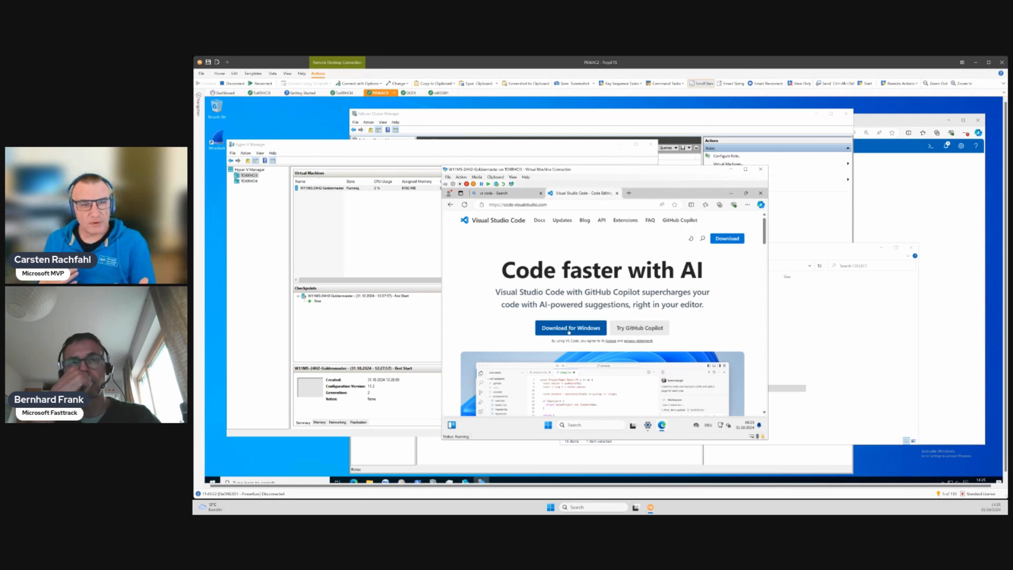
- Download the x64 System Installer for Windows from the Visual Studio Code download page
left_click(569, 332)
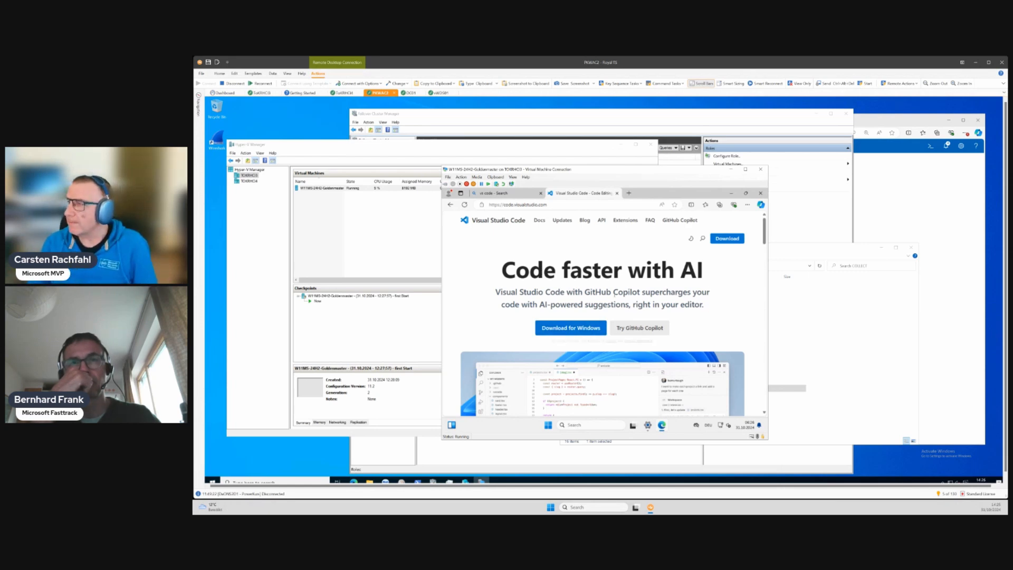
left_click(728, 240)
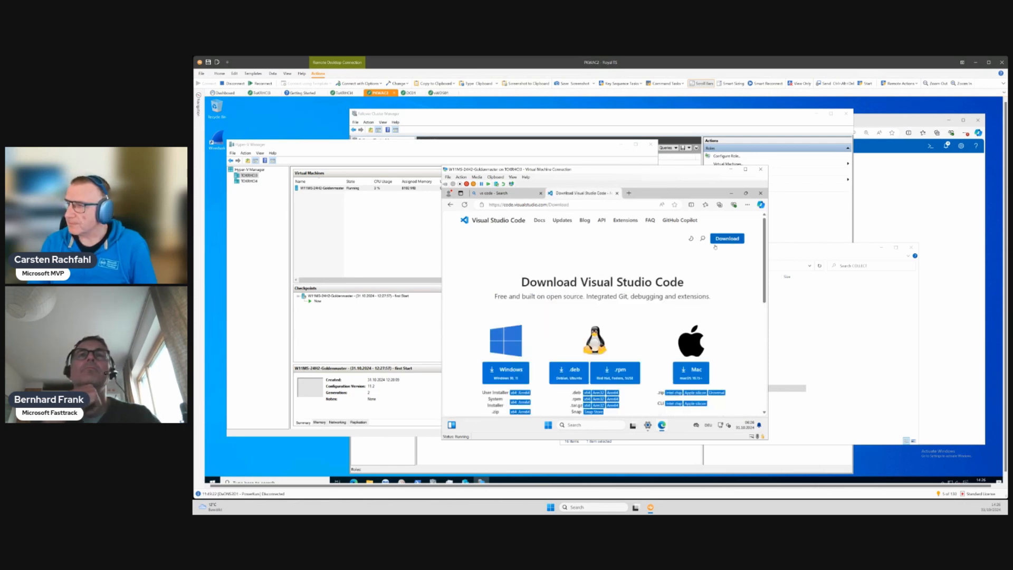
scroll(599, 282, "down", 1)
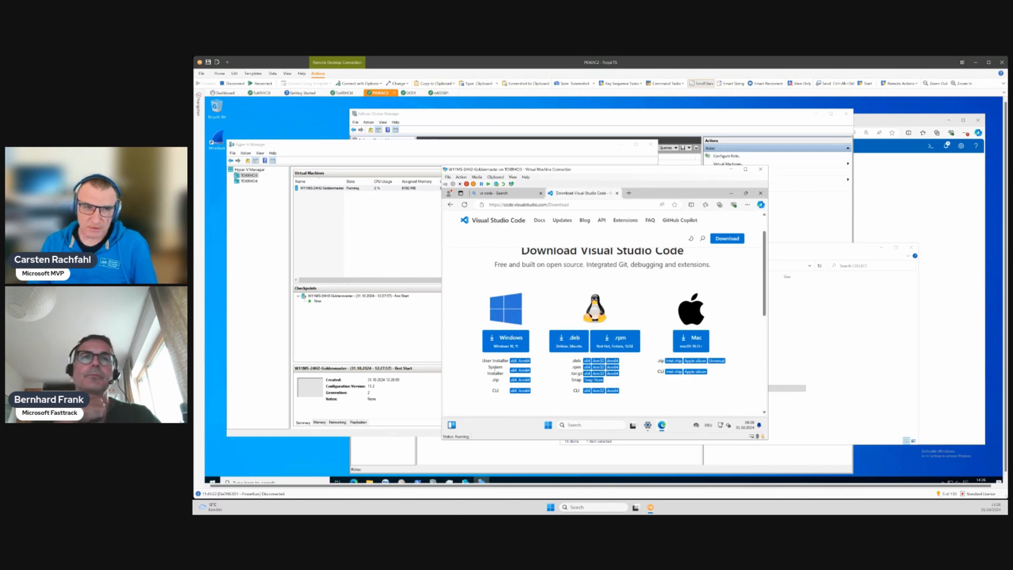
left_click(513, 371)
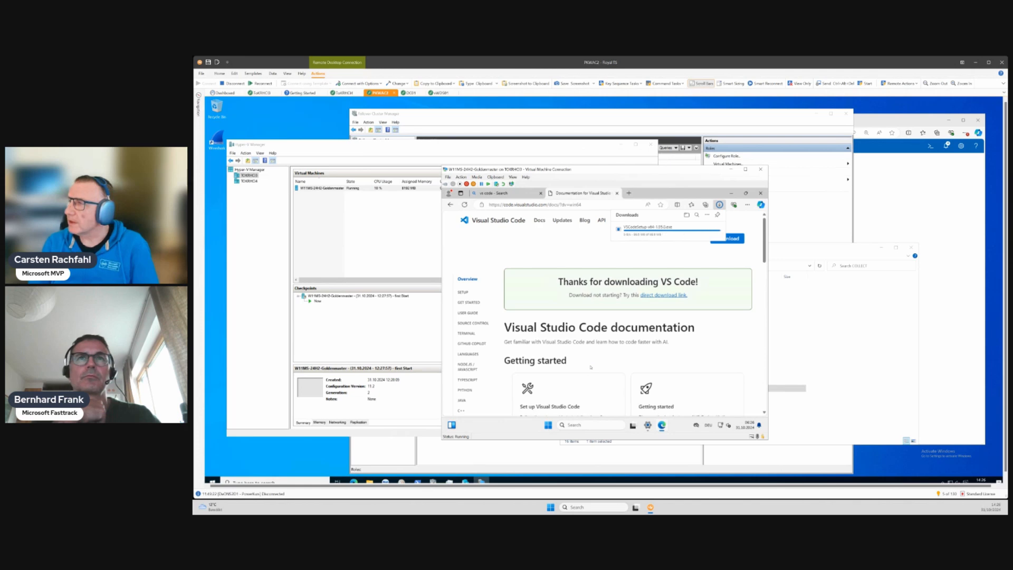
- Open the folder containing the downloaded installer and clear away the browser and Windows Update windows
left_click(687, 215)
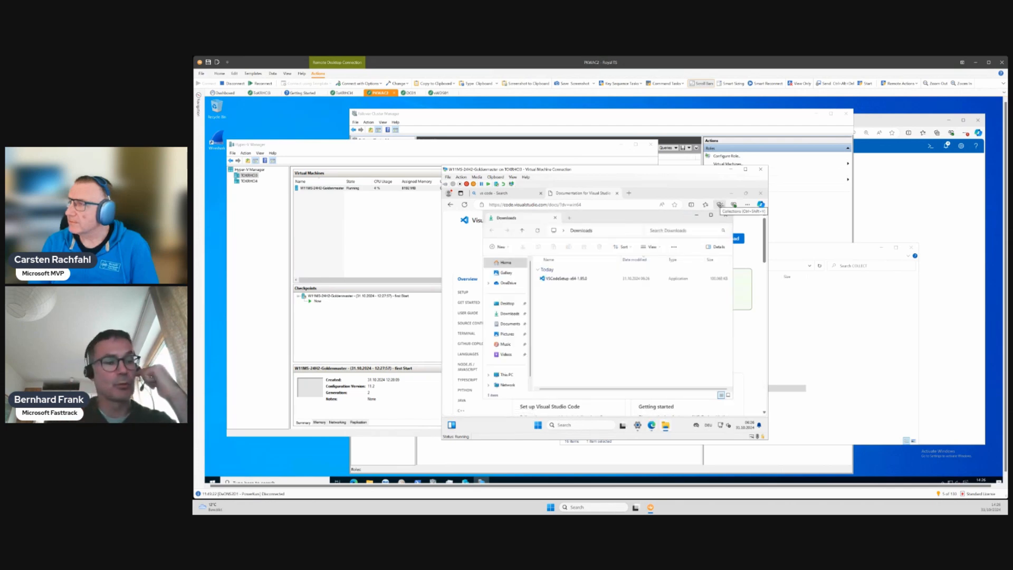
left_click(730, 193)
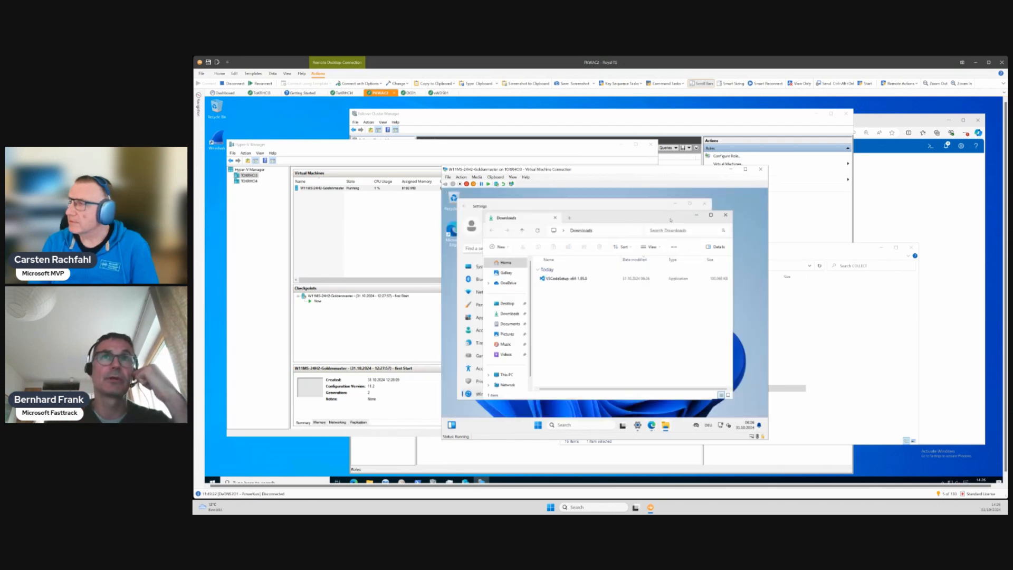
left_click_drag(634, 217, 639, 234)
left_click_drag(654, 240, 660, 235)
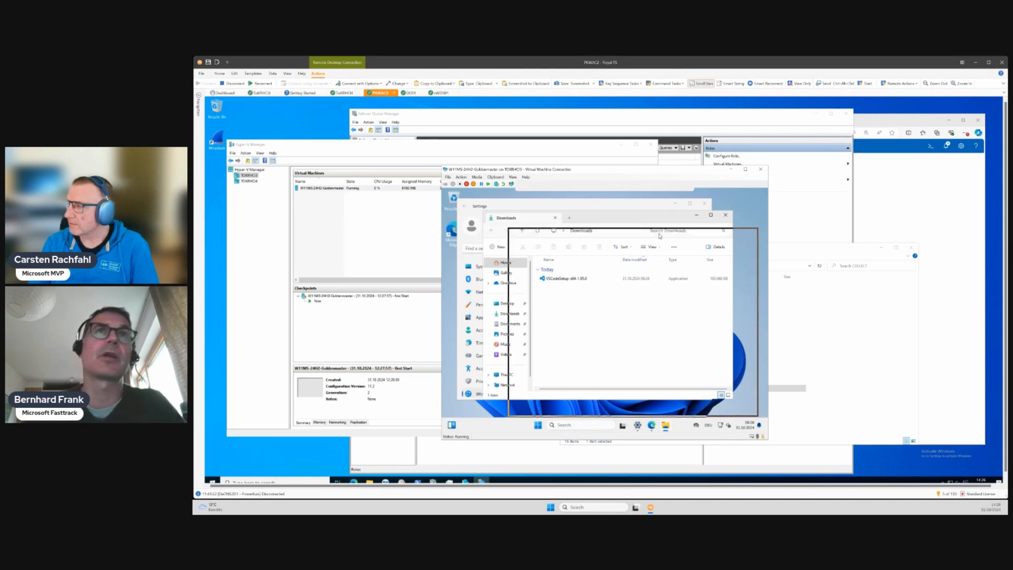
left_click(575, 206)
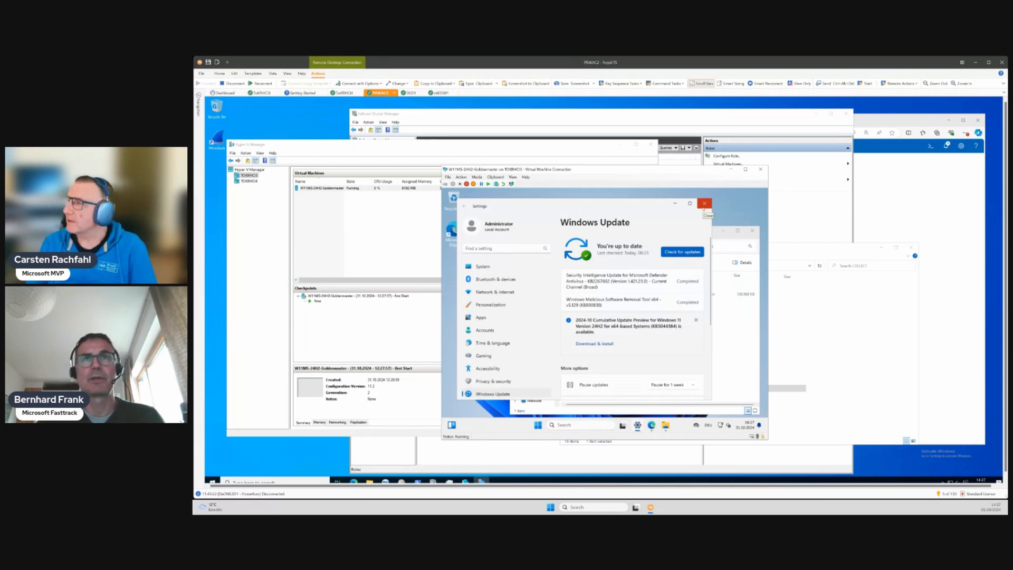
left_click(704, 204)
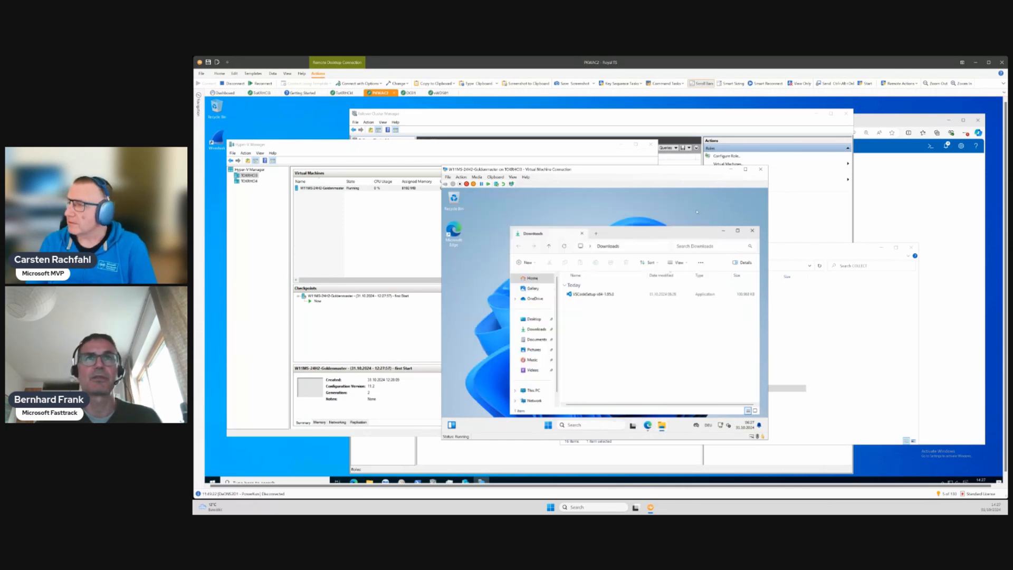
- Create another checkpoint of the running golden master virtual machine in Hyper-V Manager
left_click(391, 265)
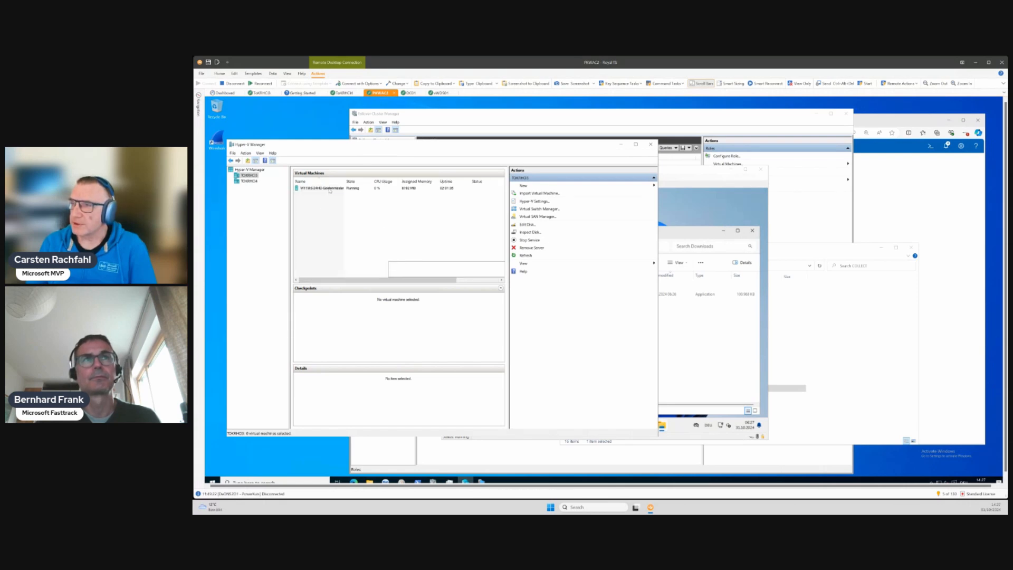
left_click(330, 189)
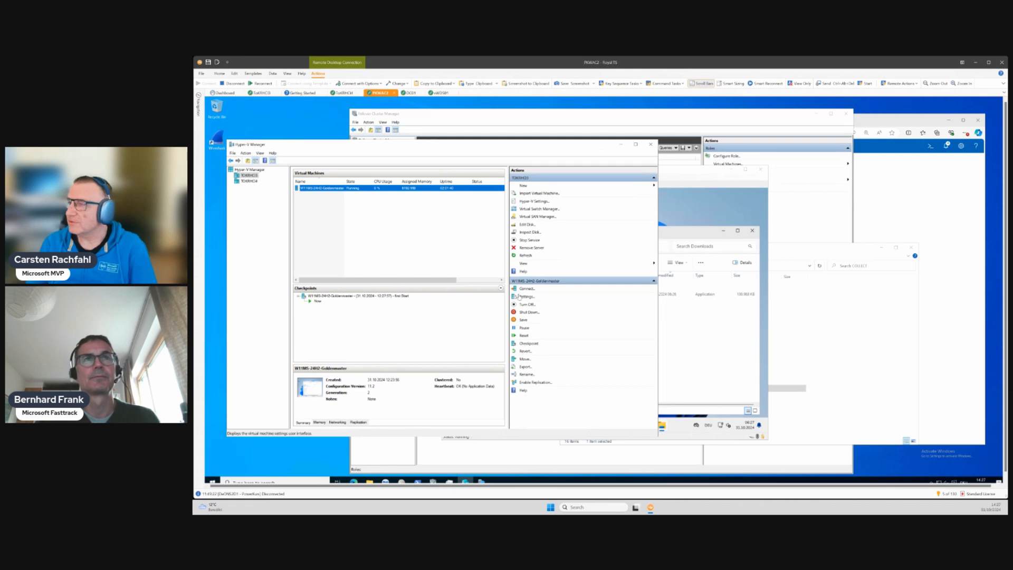
left_click(525, 344)
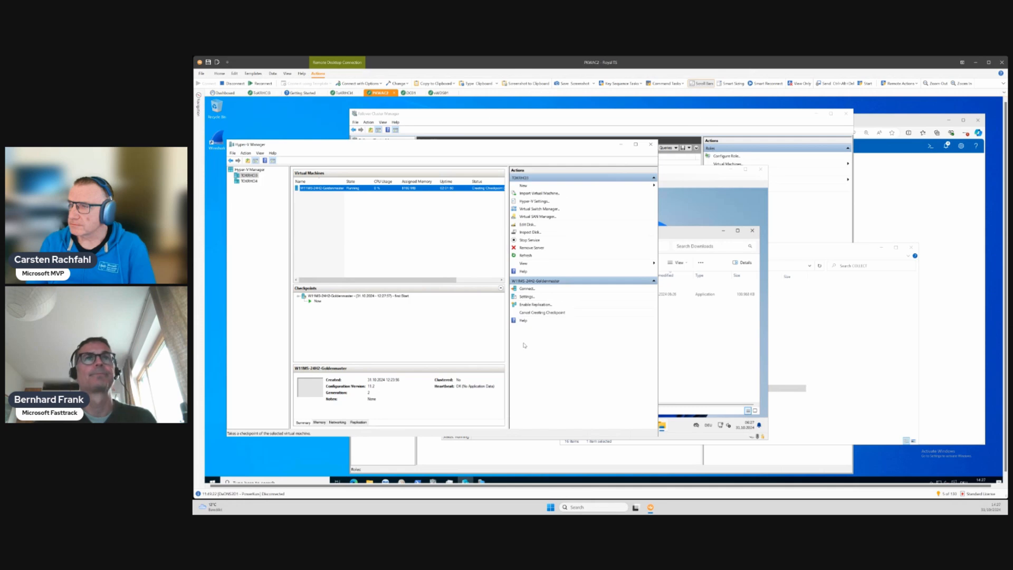
- Append "- bevor VSCode Installation" to the name of the newest golden master checkpoint
left_click(393, 301)
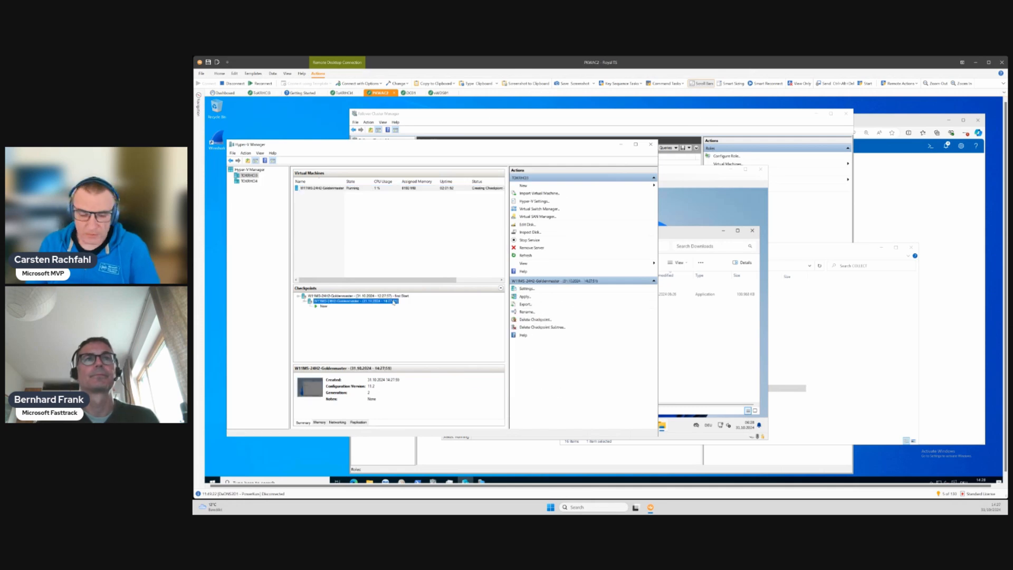
left_click(393, 301)
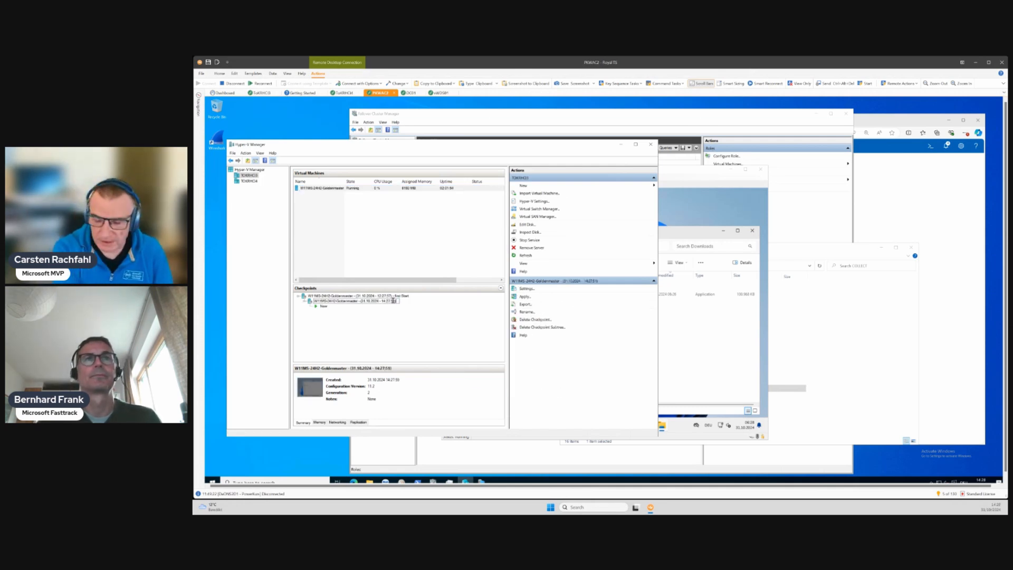
type("- before")
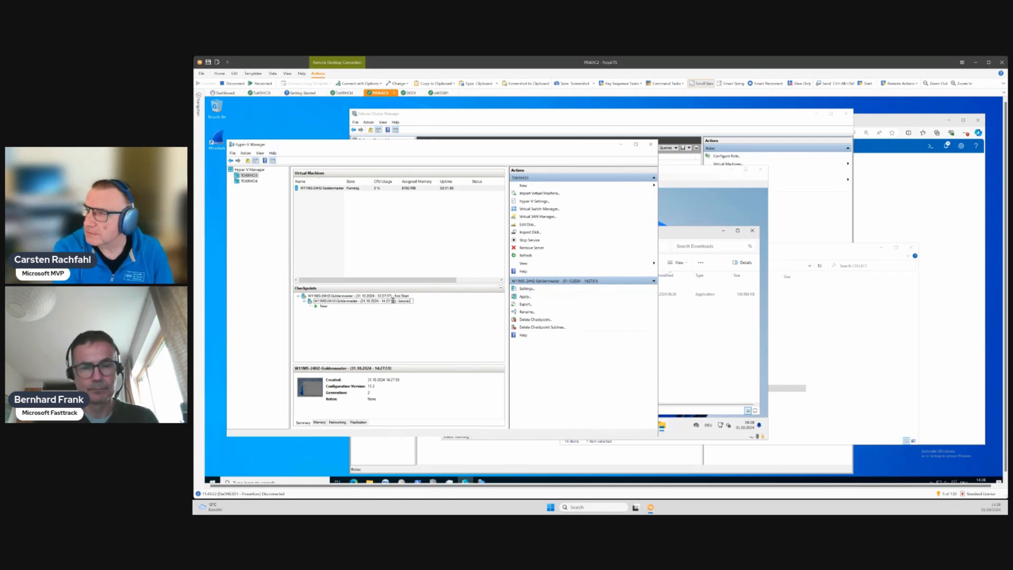
key("BackSpace")
key("BackSpace")
type("V")
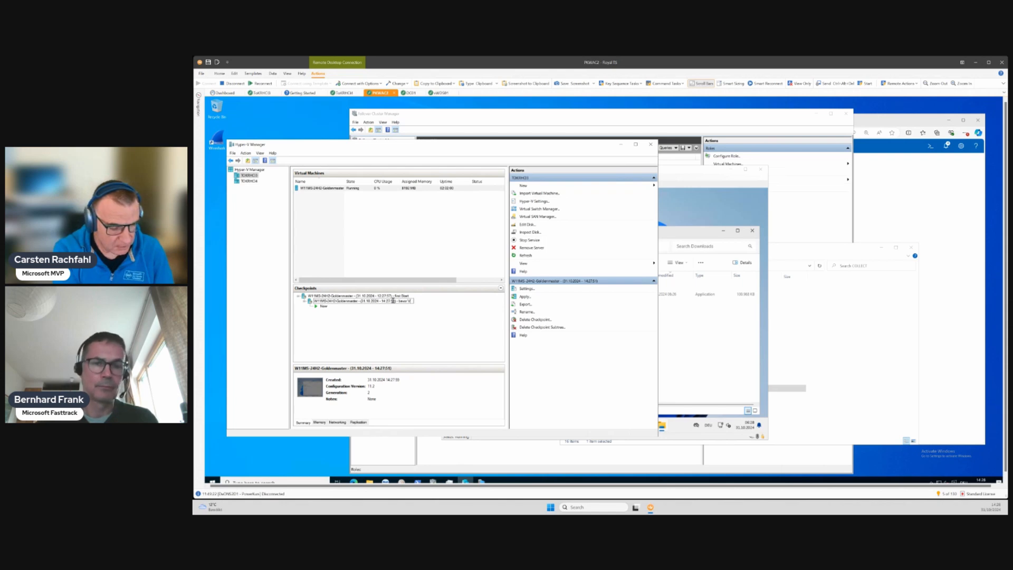
type("SCode")
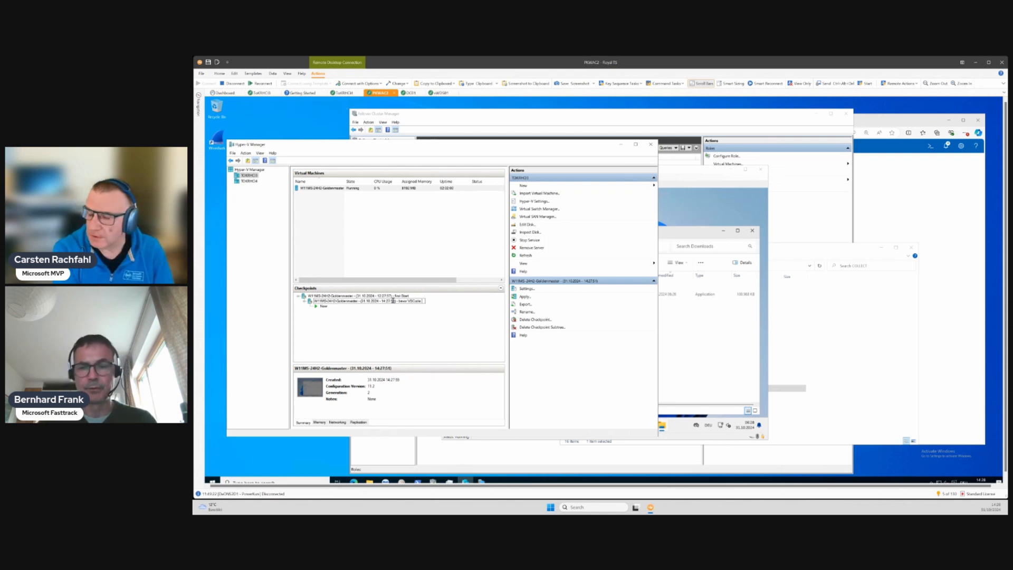
type(" Installed")
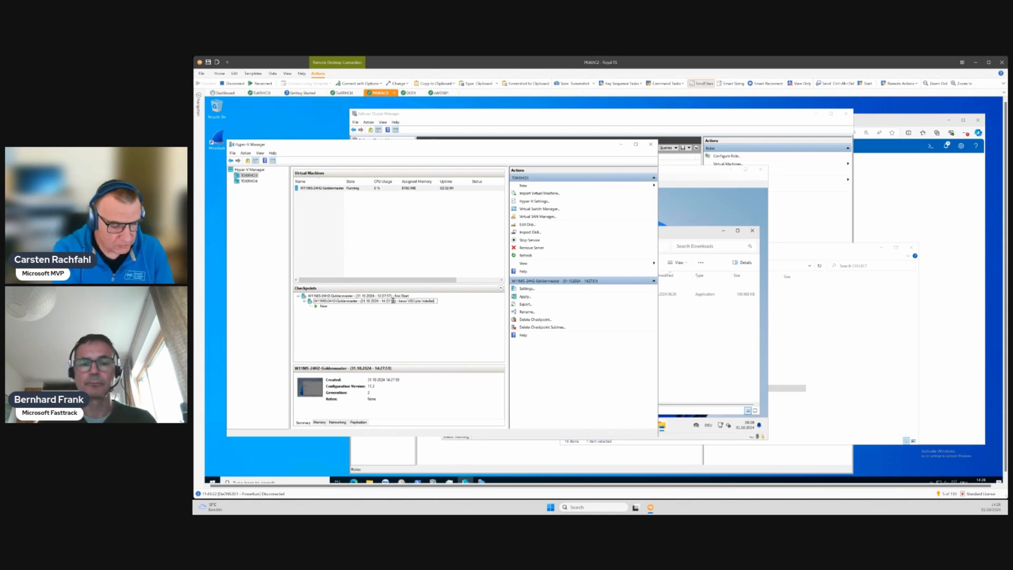
type("ion")
key("Return")
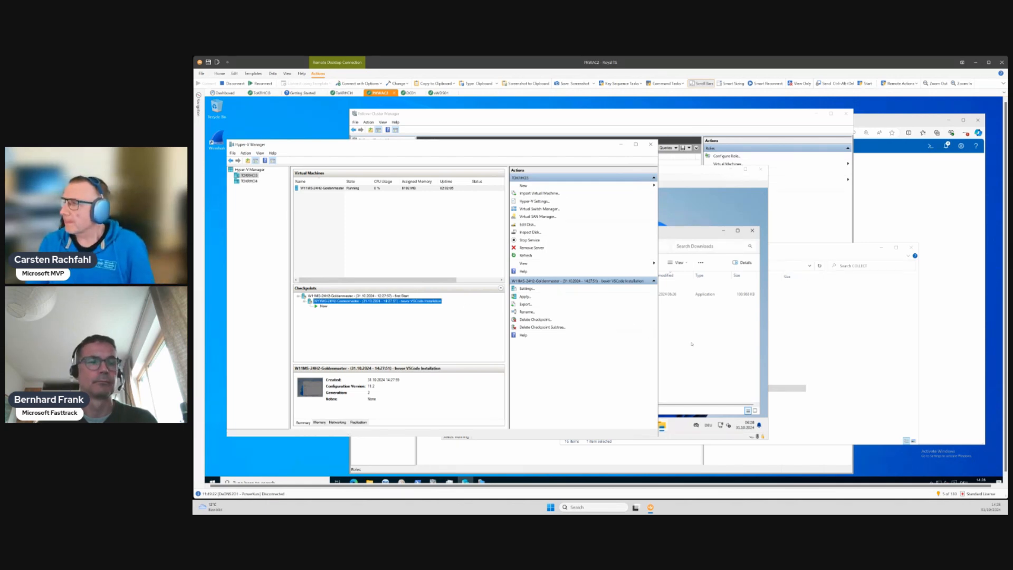
- Run the downloaded VS Code installer in the virtual machine, accept the license agreement and install with the default location, shortcuts folder and tasks
left_click(692, 344)
left_click(588, 294)
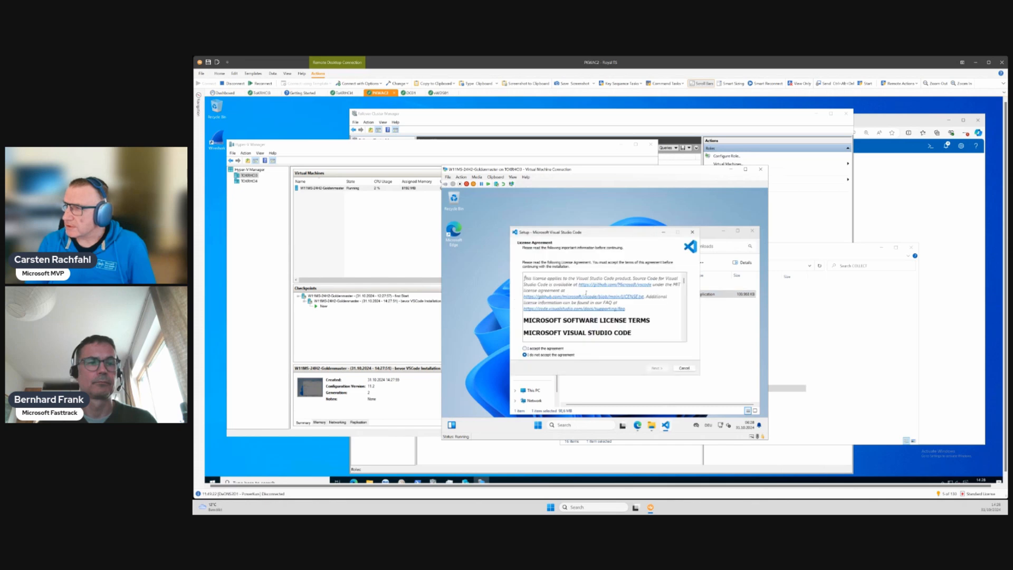
left_click(539, 349)
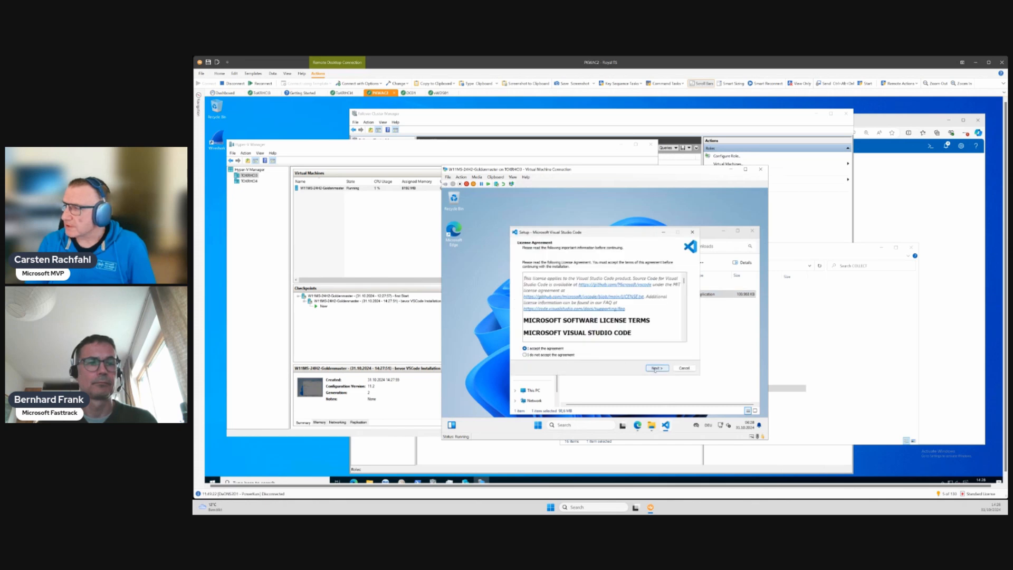
key("Return")
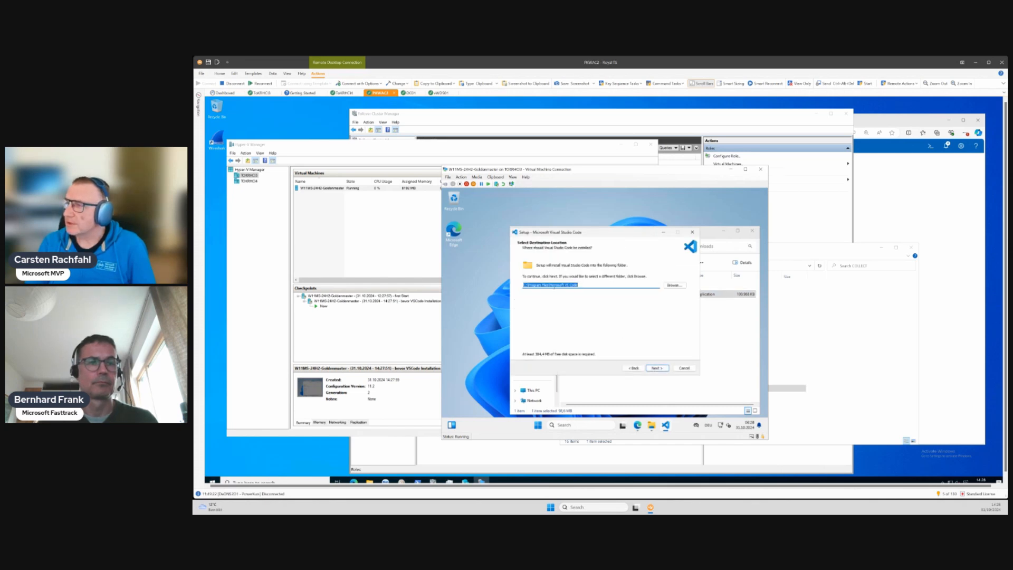
left_click(664, 369)
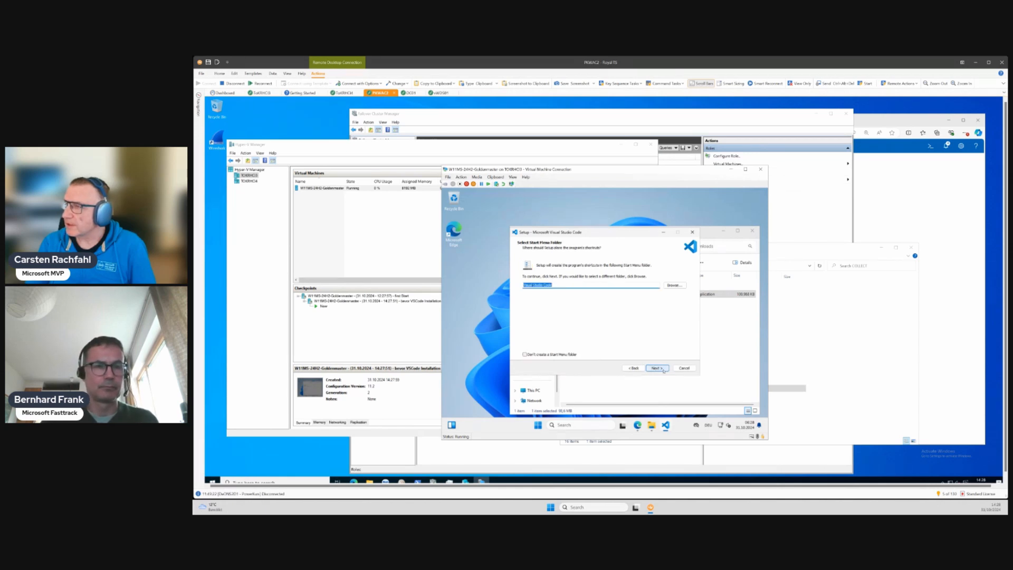
left_click(664, 369)
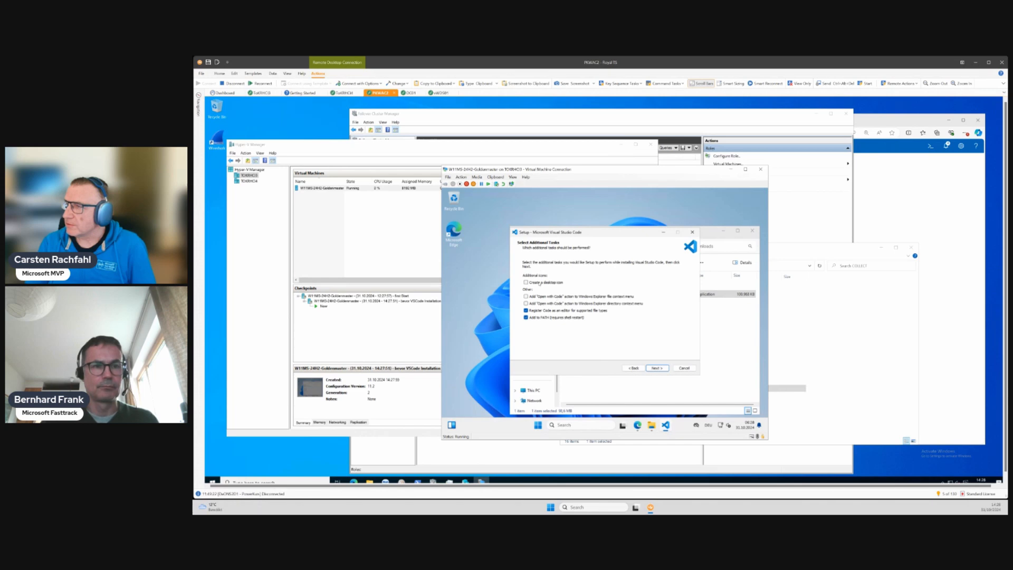
left_click(654, 369)
left_click(654, 368)
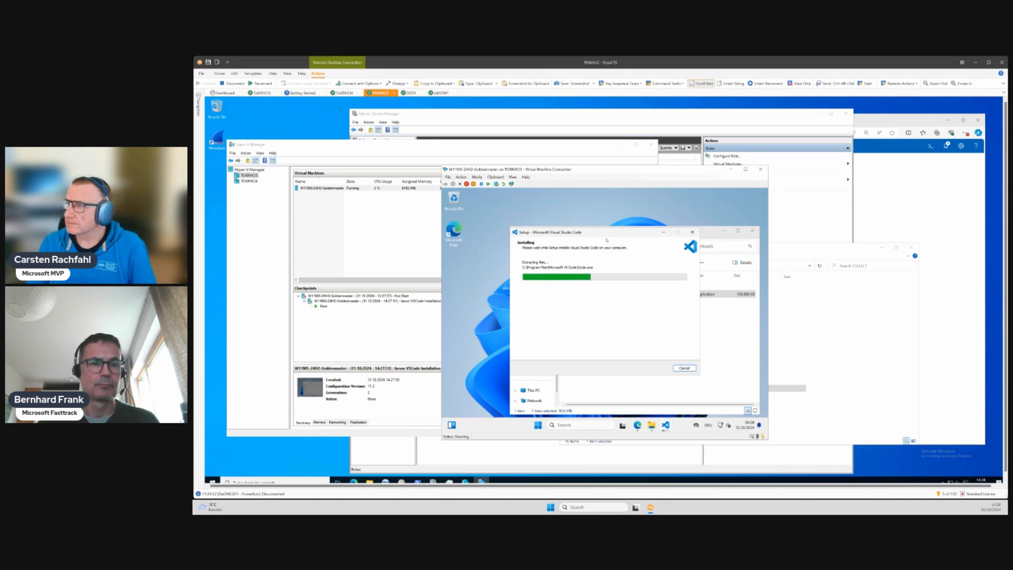
- Finish the Visual Studio Code setup with launching the program turned off
left_click_drag(607, 240, 568, 219)
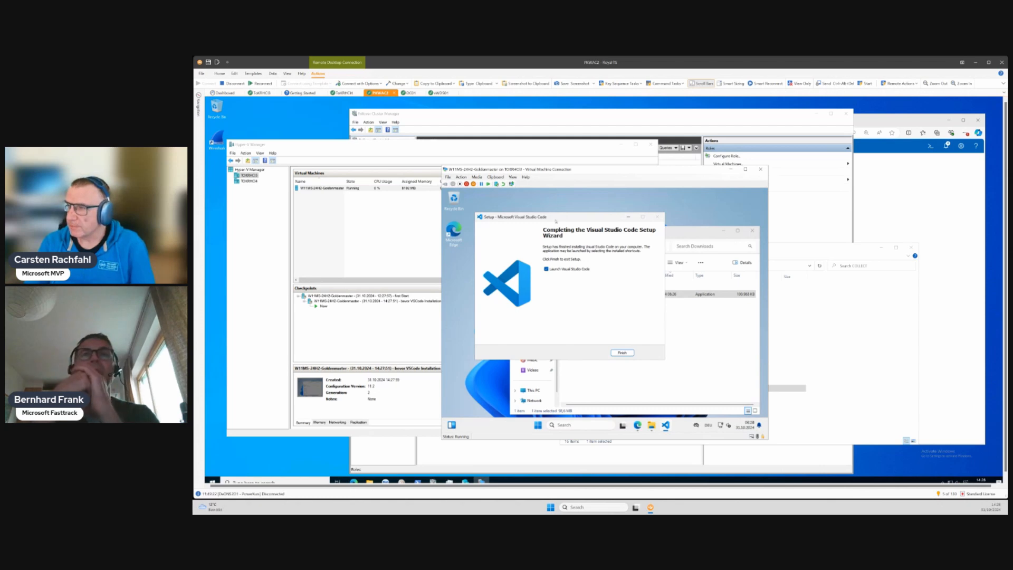
left_click(547, 269)
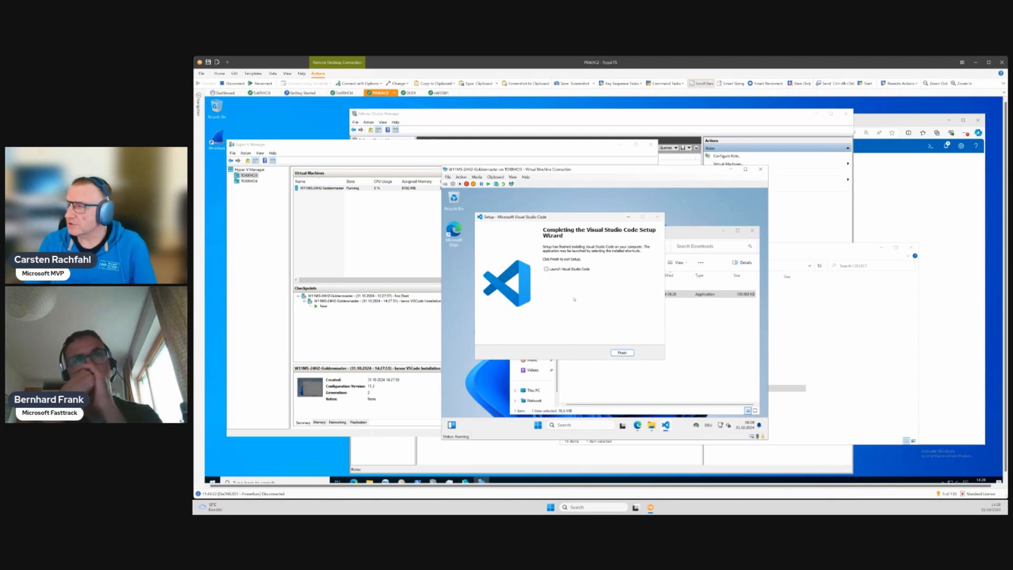
left_click(621, 352)
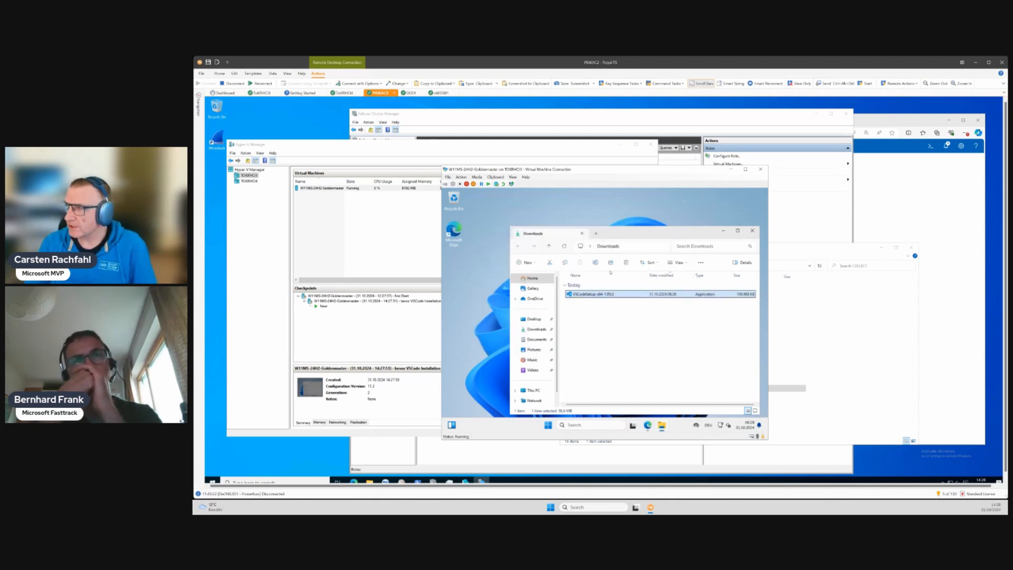
- Browse to C:\Windows\System32\Sysprep in the virtual machine and launch the sysprep application
left_click_drag(620, 234, 597, 223)
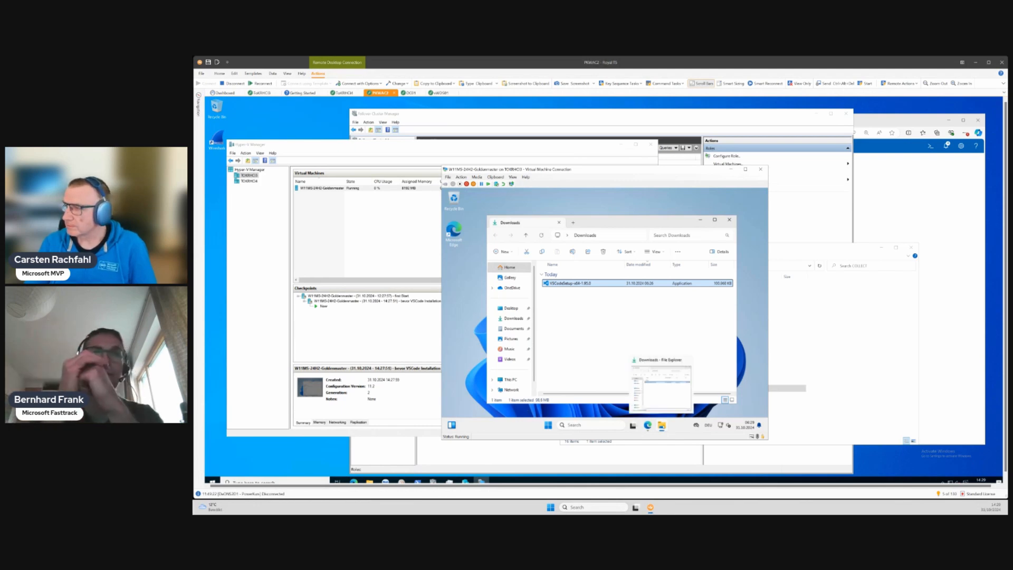
left_click(663, 426)
left_click(660, 422)
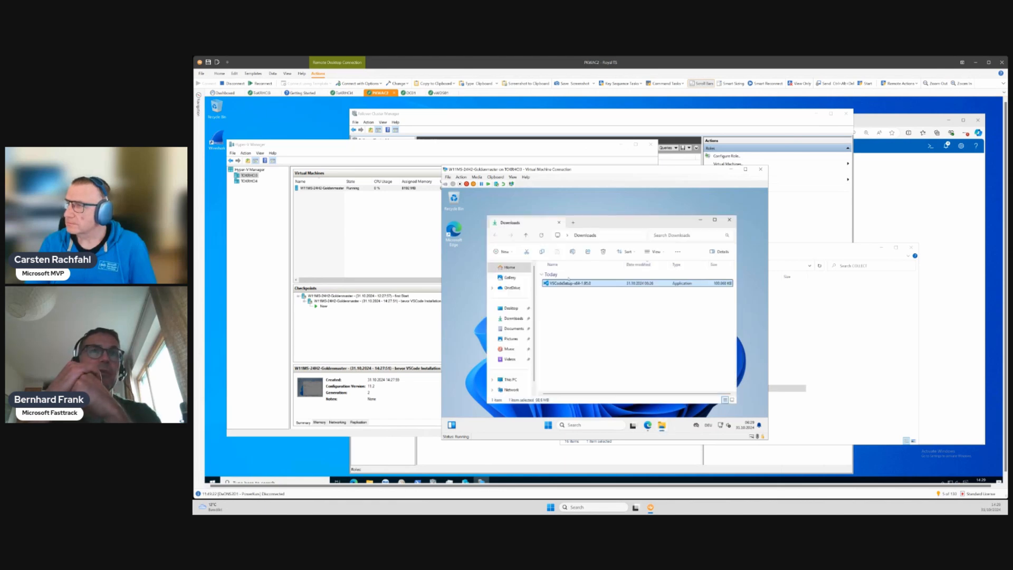
left_click(510, 381)
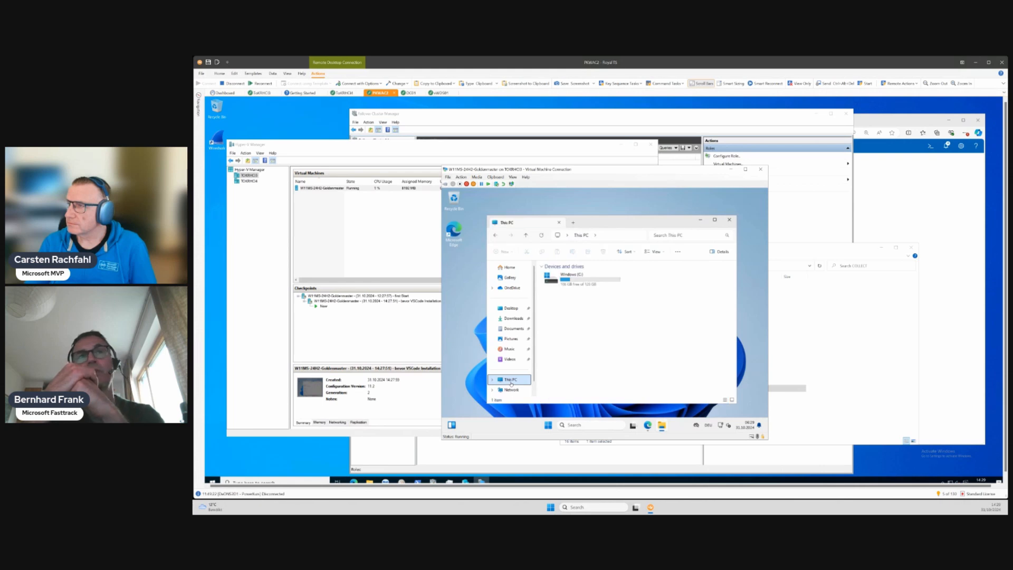
double_click(551, 284)
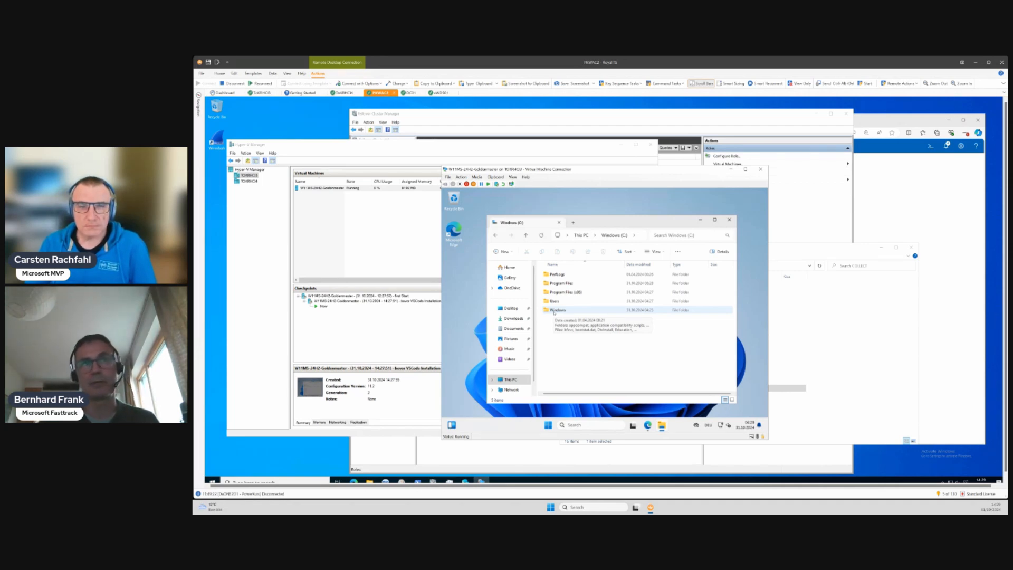
double_click(558, 311)
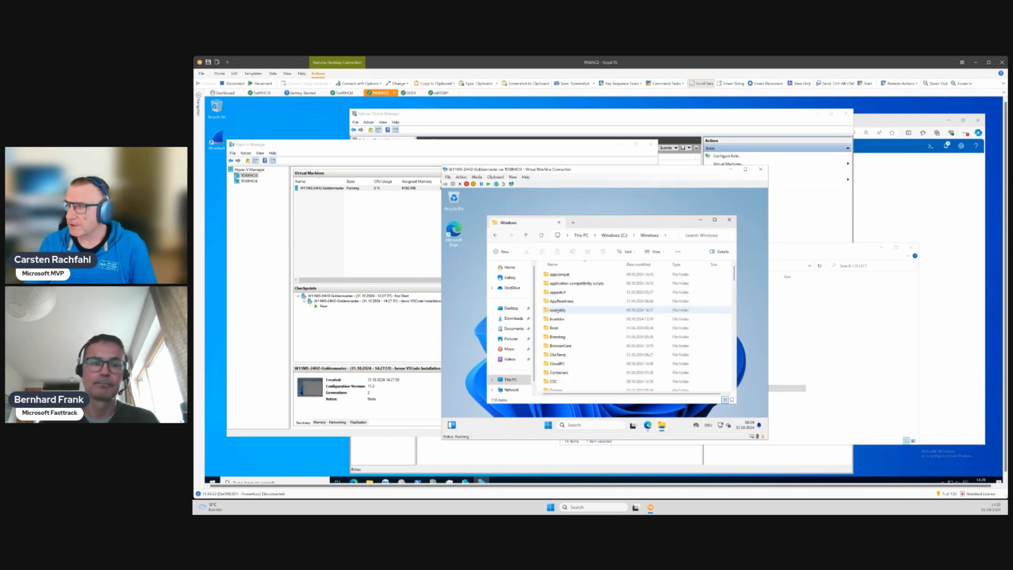
type("sys")
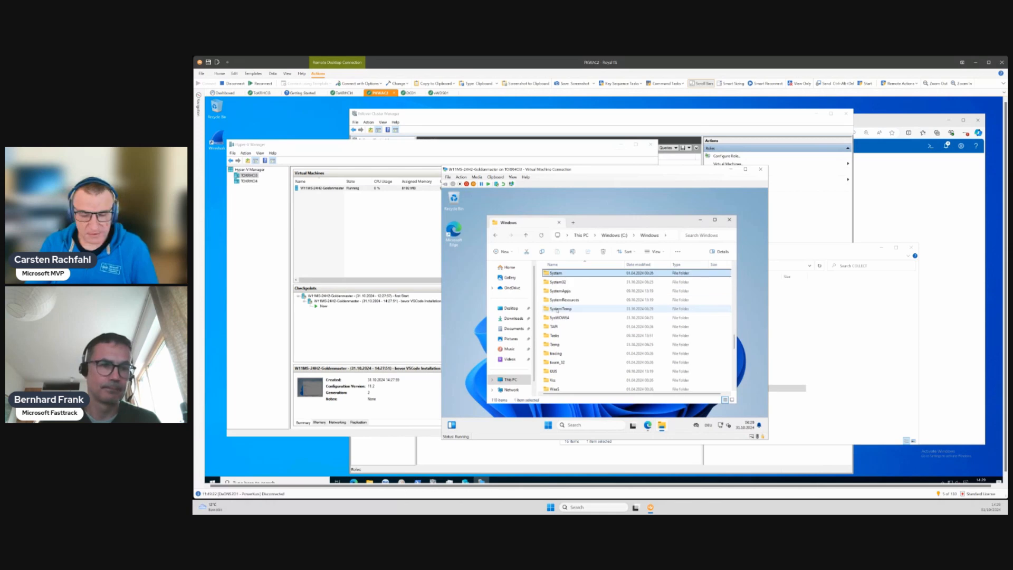
double_click(563, 282)
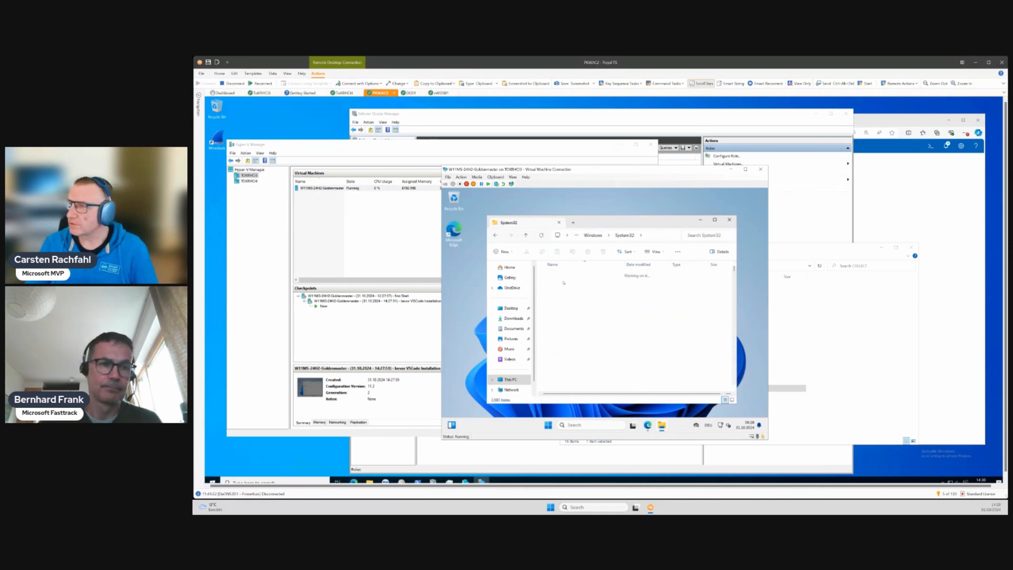
type("sys")
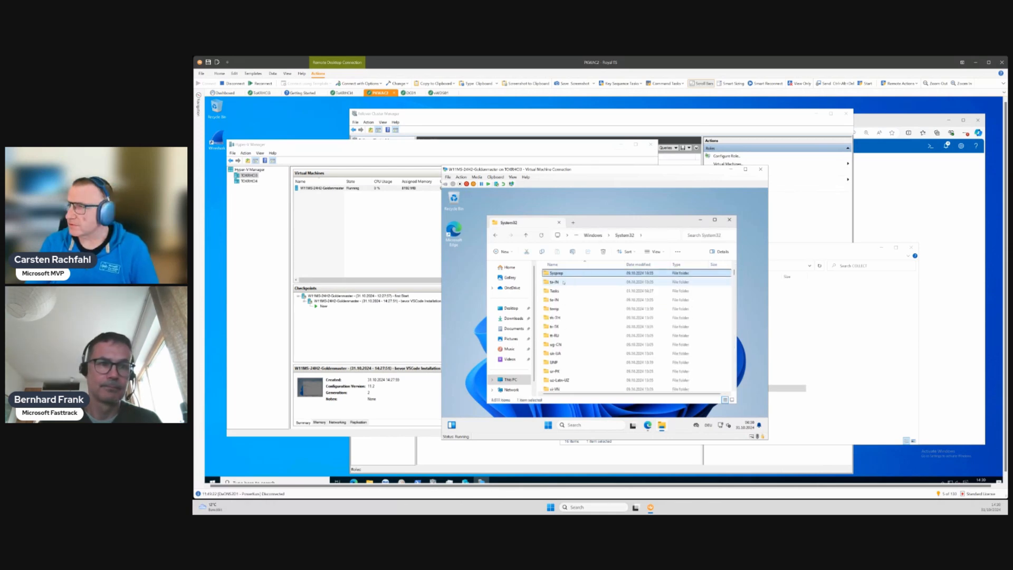
double_click(561, 274)
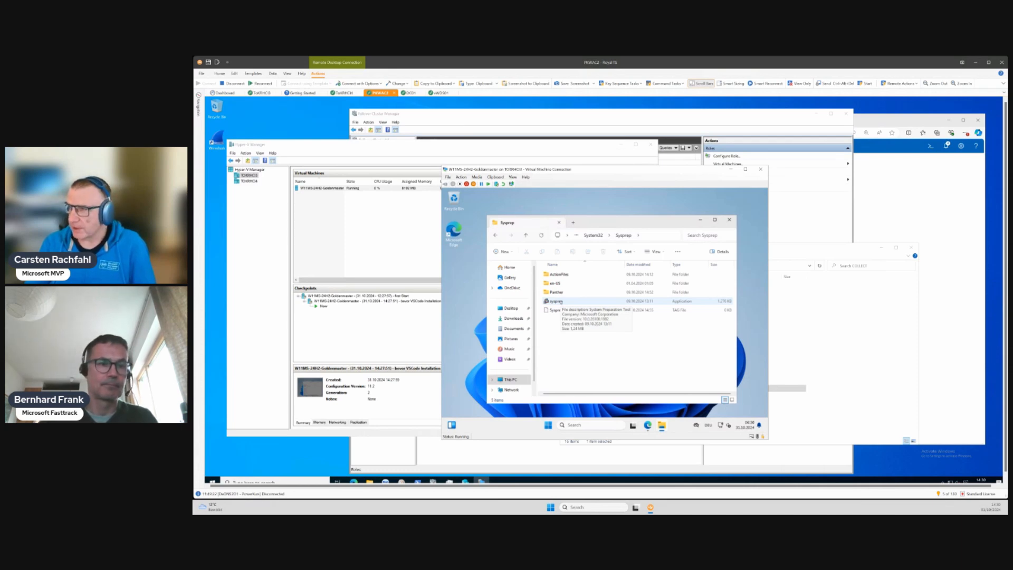
double_click(560, 302)
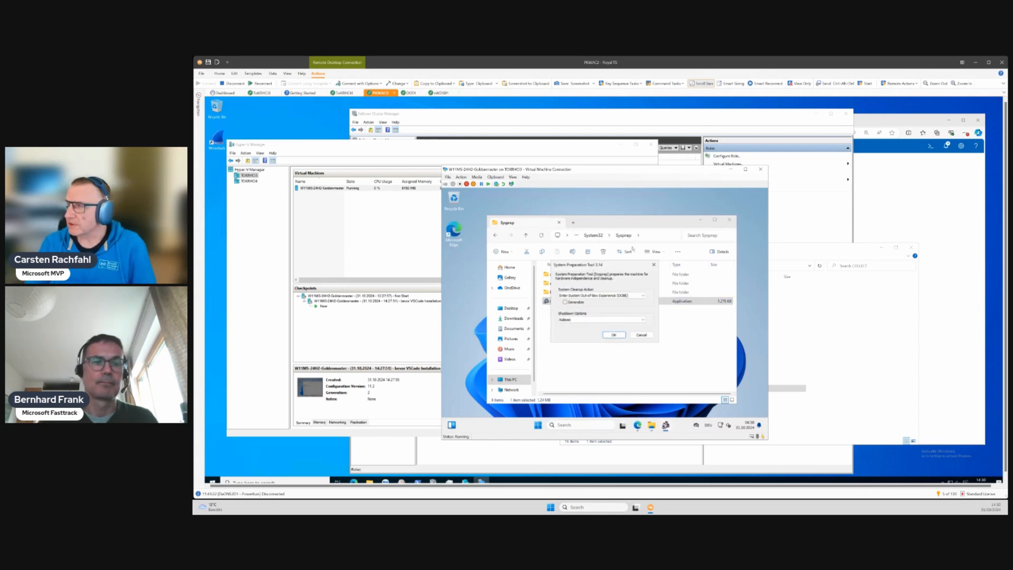
- Run Sysprep with Enter System Out-of-Box Experience (OOBE), Generalize enabled and Shutdown as the shutdown option
left_click(699, 220)
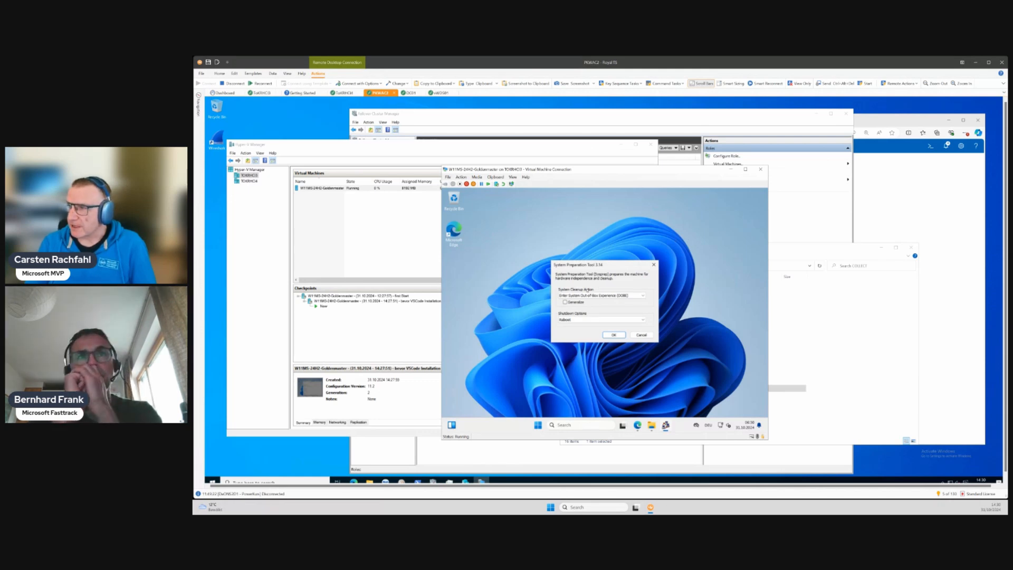
left_click(600, 295)
left_click(608, 296)
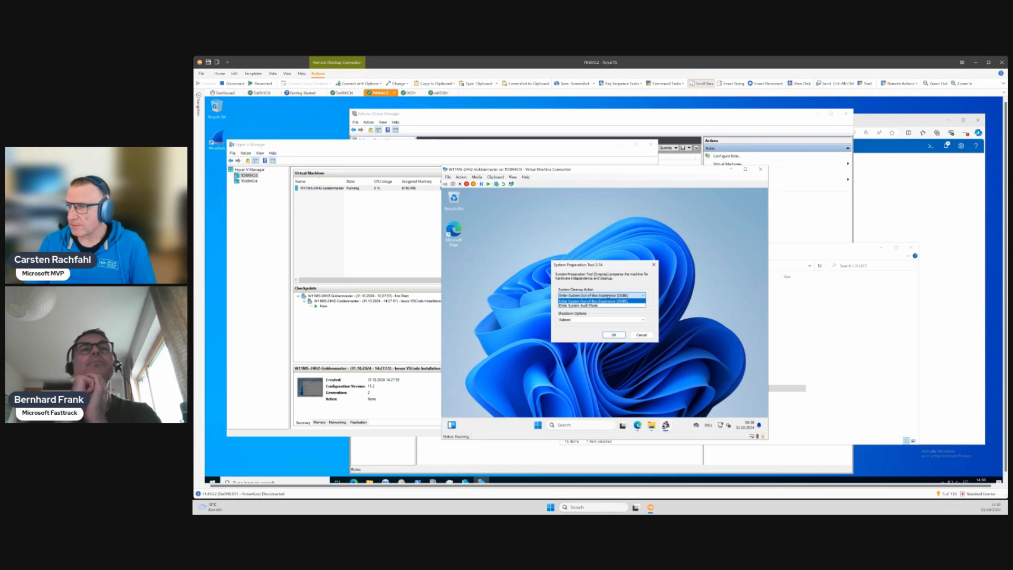
left_click(608, 296)
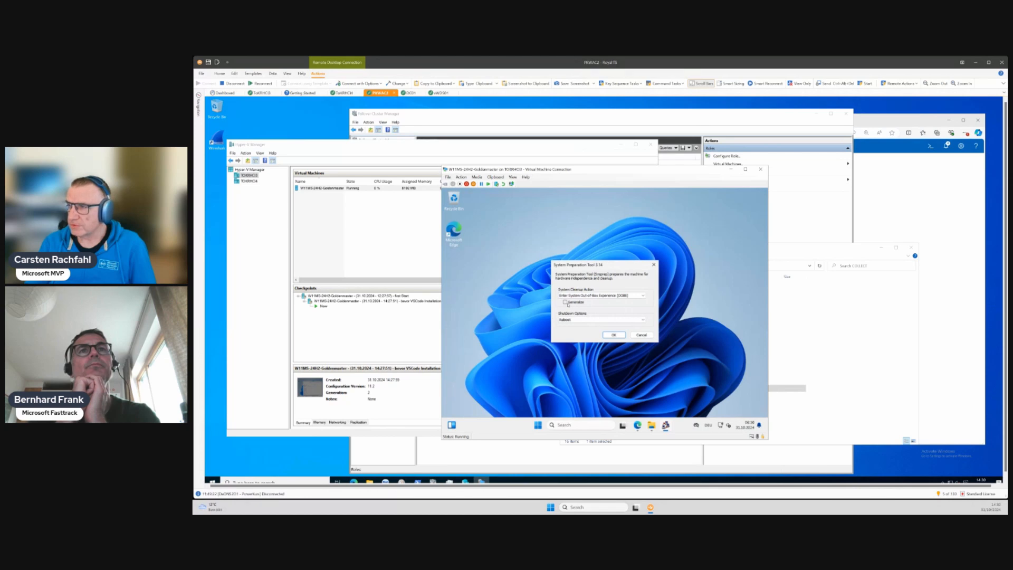
left_click(566, 302)
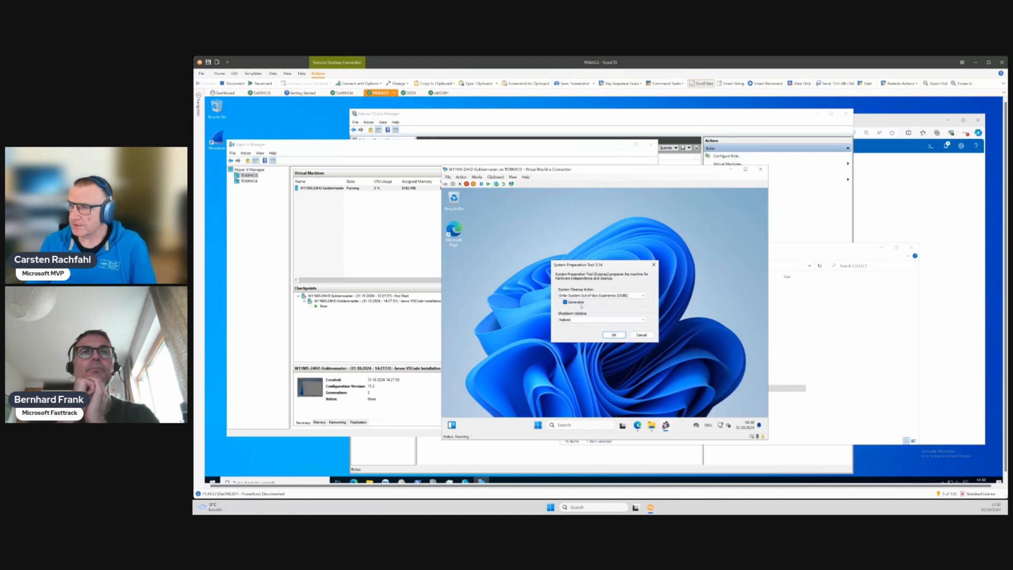
left_click(581, 319)
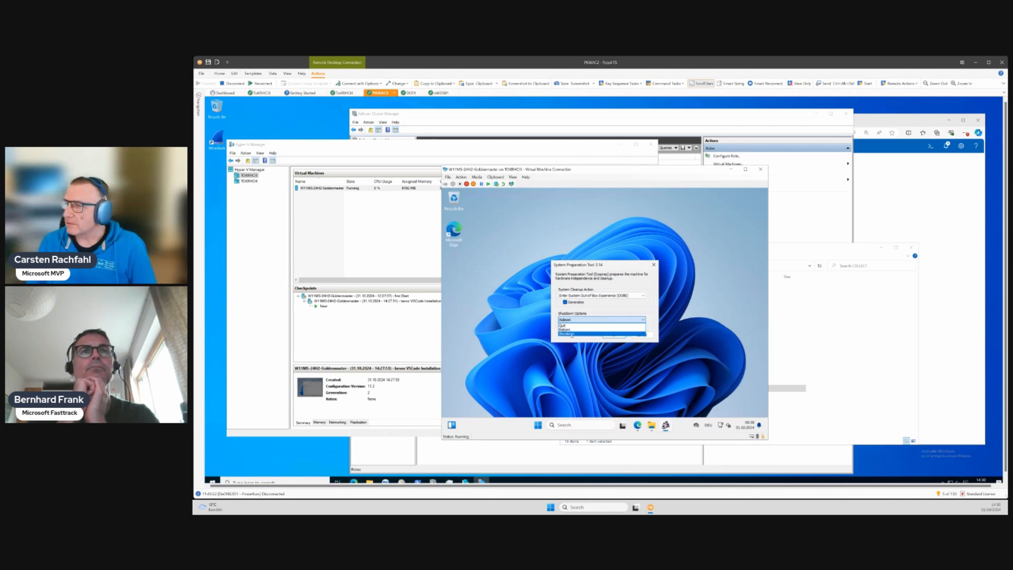
left_click(571, 334)
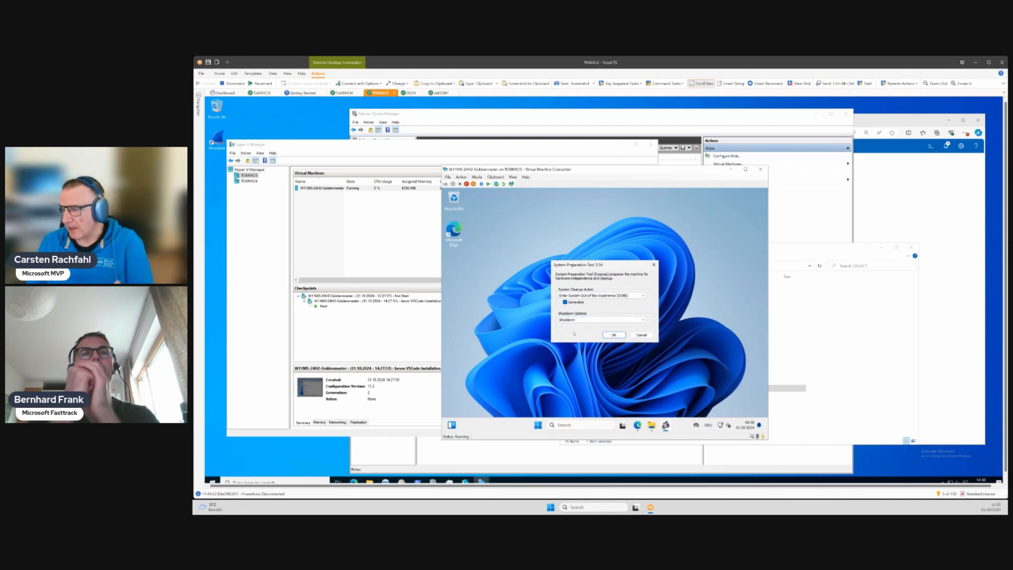
left_click(614, 335)
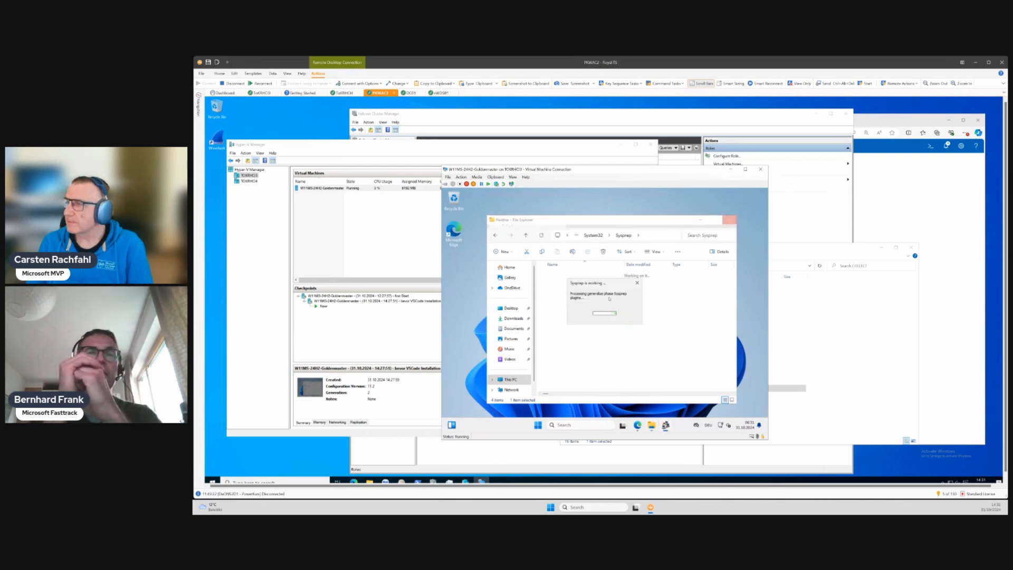
- Start Windows PowerShell as administrator in the virtual machine and arrange it with the Sysprep progress window so both stay visible
left_click_drag(598, 287, 707, 338)
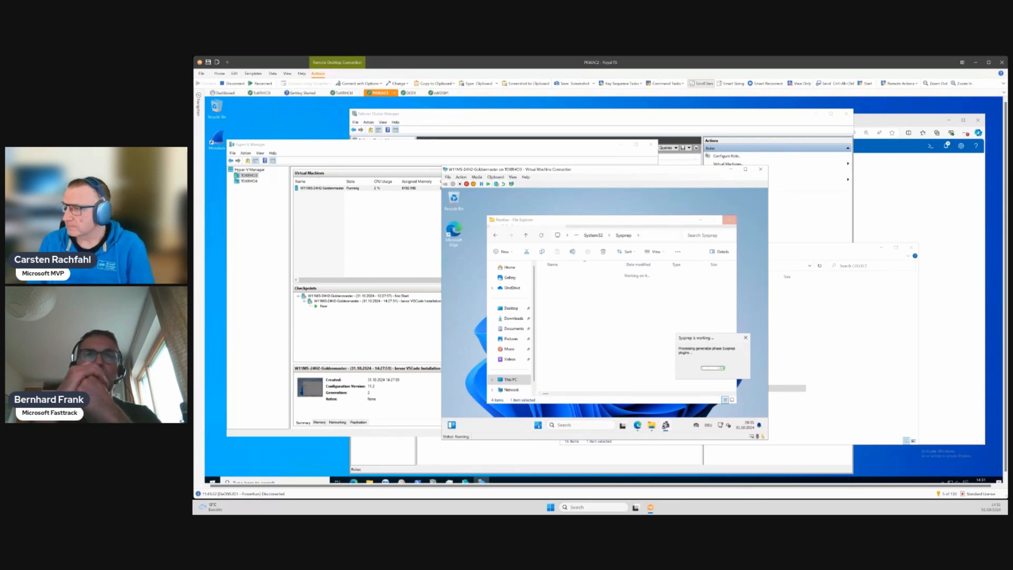
right_click(538, 425)
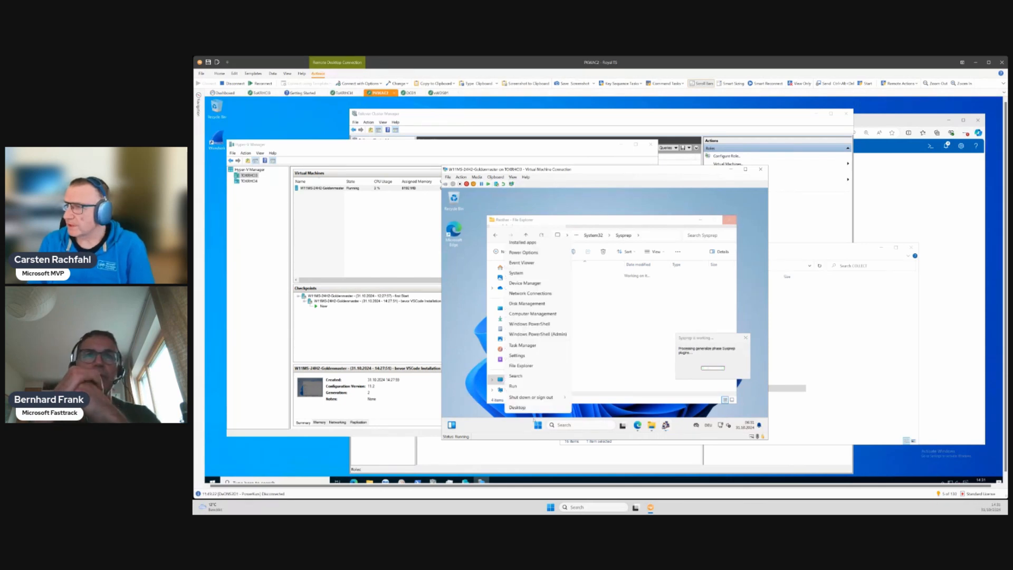
left_click(524, 335)
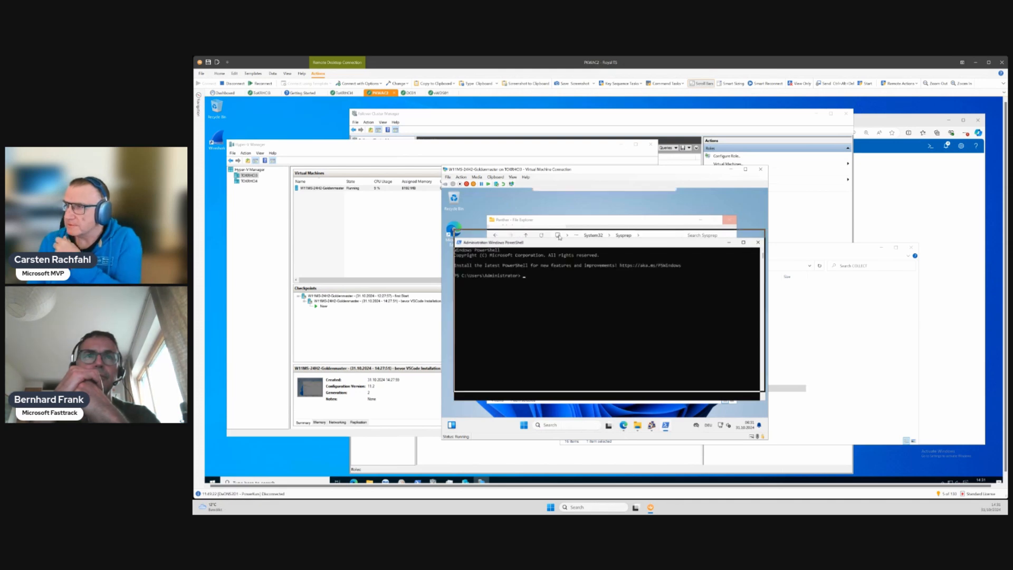
mouse_move(559, 242)
left_mouse_down()
mouse_move(541, 215)
mouse_move(559, 237)
left_mouse_up()
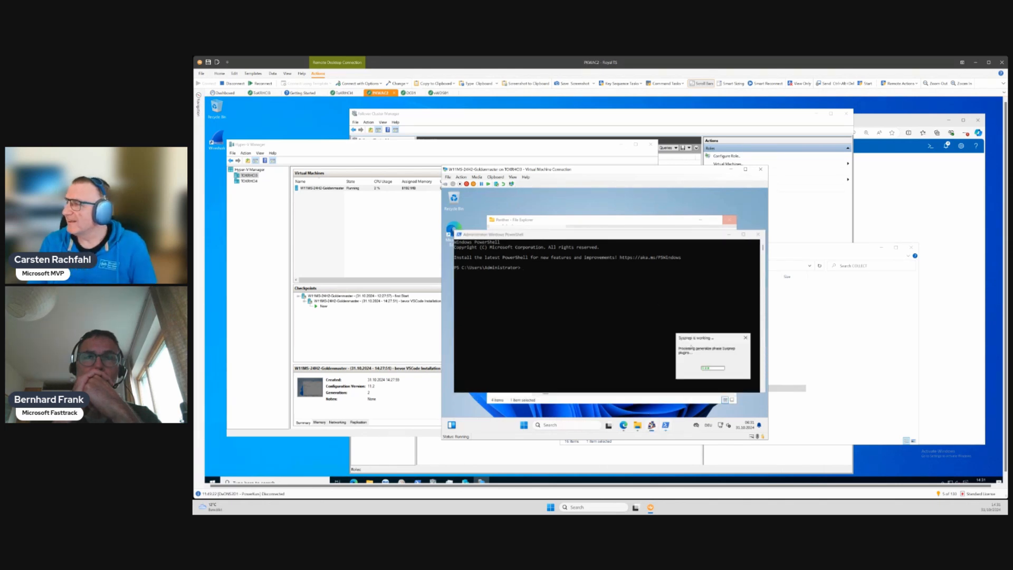
left_click_drag(695, 338, 690, 202)
left_click(607, 289)
- Try to change the PowerShell location to the Sysprep folder under C:\Windows\System32
type("cd ")
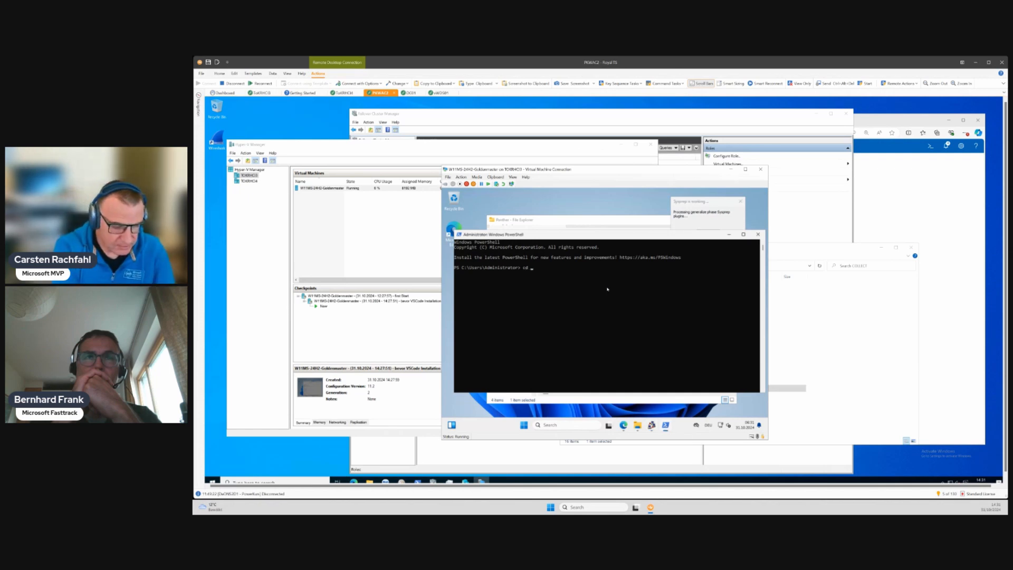
type("\\win")
key("Tab")
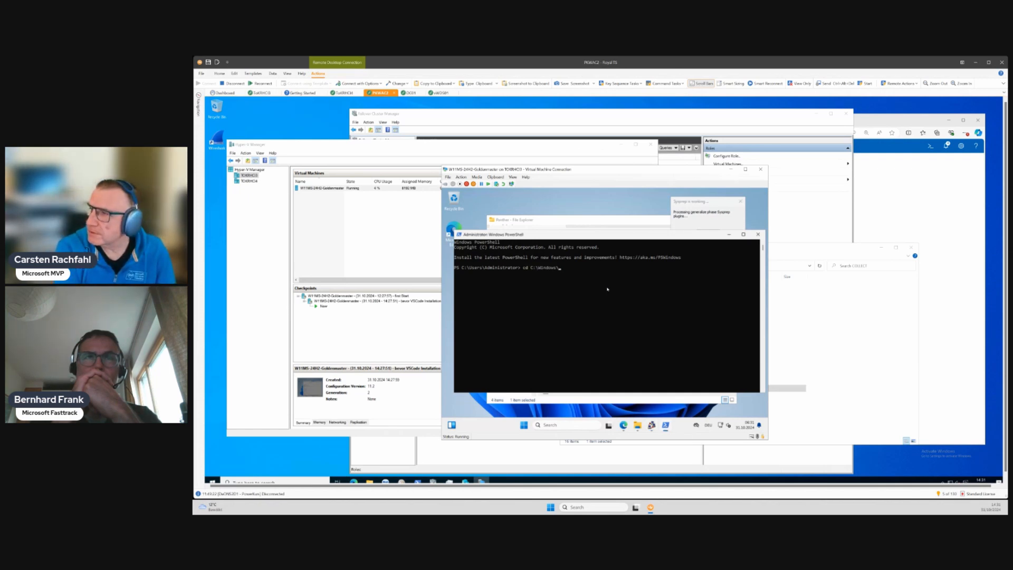
type("sys")
key("Tab")
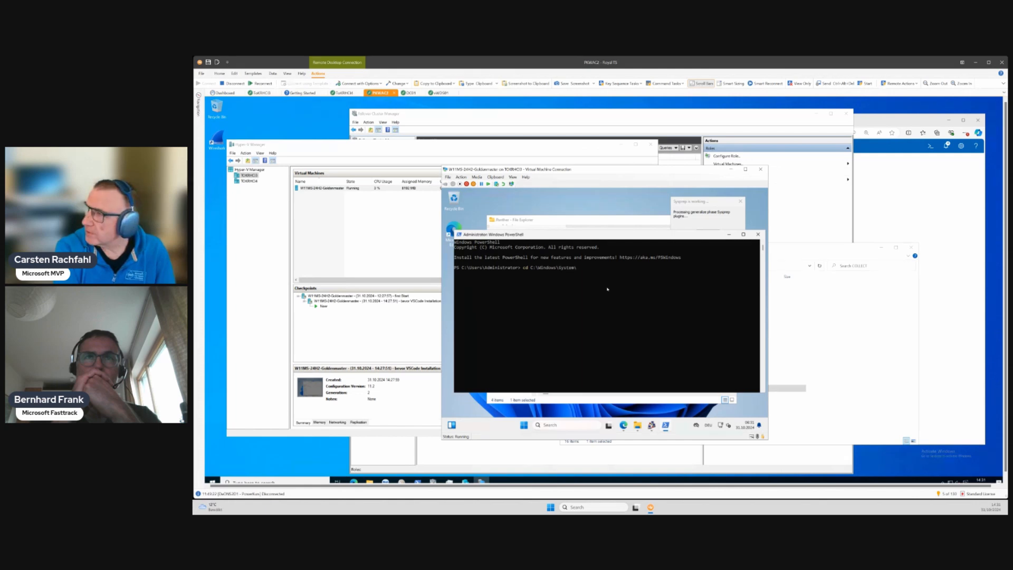
key("Tab")
type("sys")
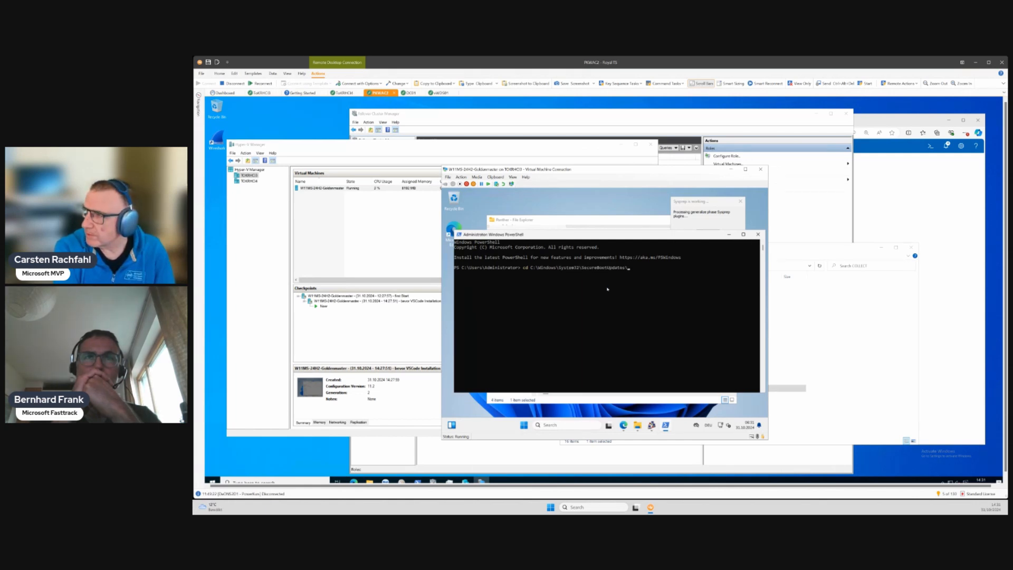
key("BackSpace")
key("BackSpace")
key("BackSpace")
type("Securi")
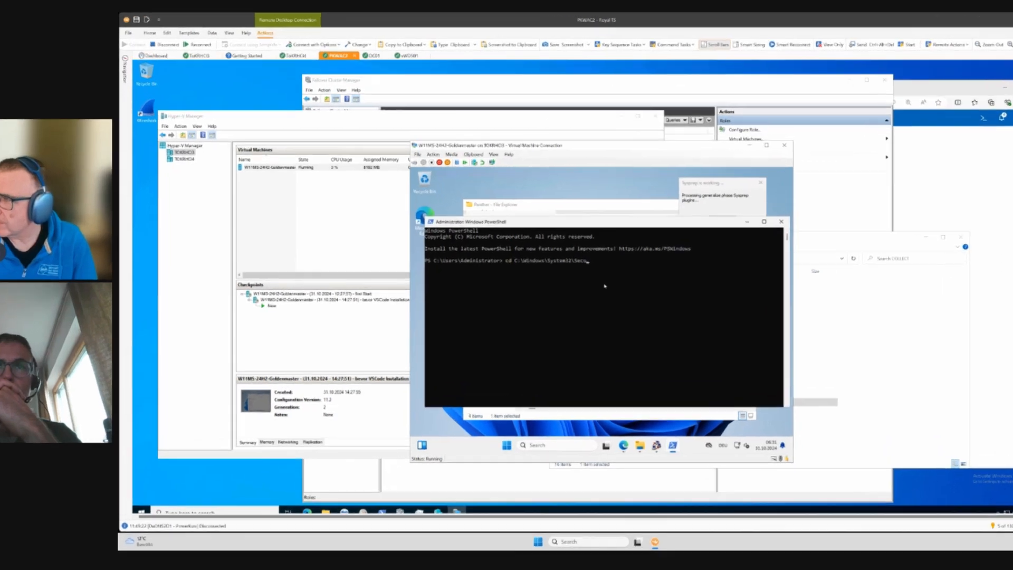
key("BackSpace")
key("BackSpace")
key("BackSpace")
key("BackSpace")
key("BackSpace")
key("Return")
- Change the PowerShell location to C:\Windows\System32\Sysprep\Panther and list the folder's contents
key("Up")
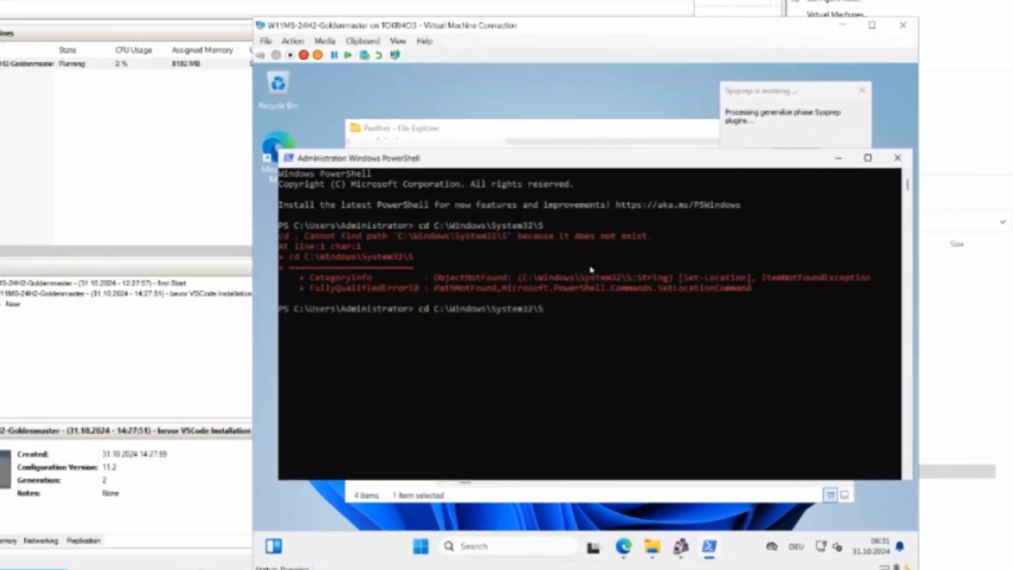
type("ysprep\\P")
key("Tab")
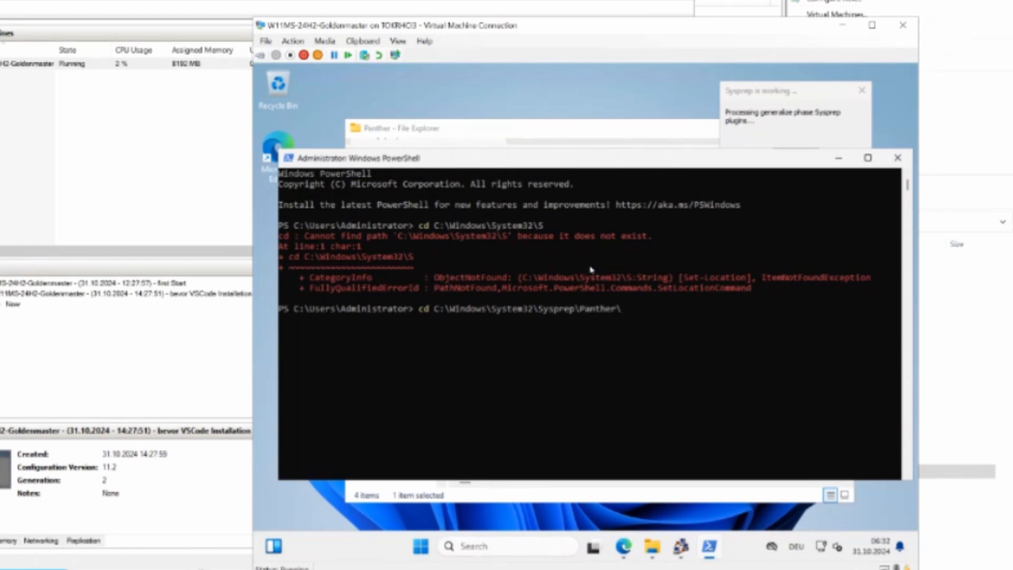
key("Return")
type("ddir")
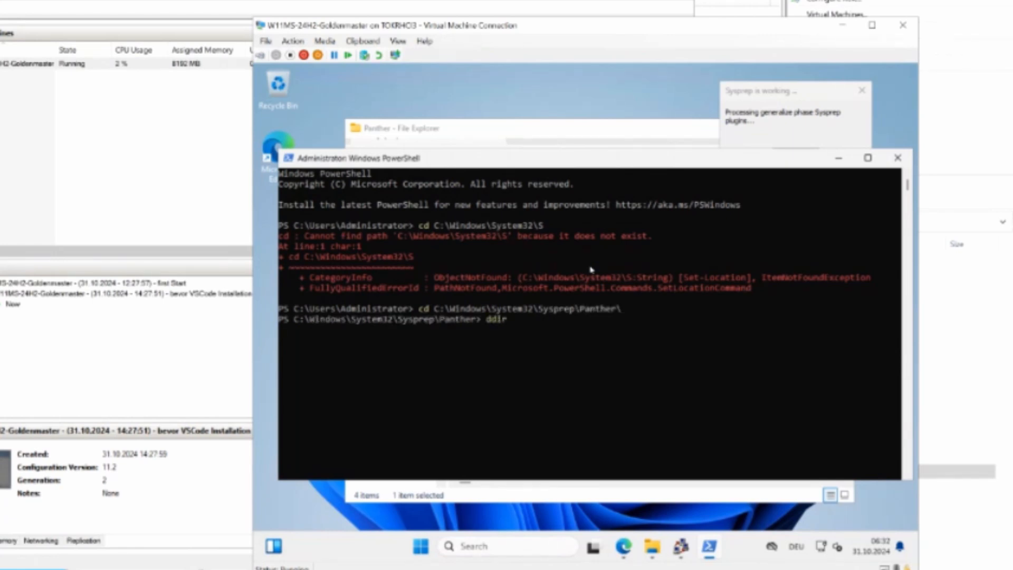
key("Return")
type("dir")
key("Return")
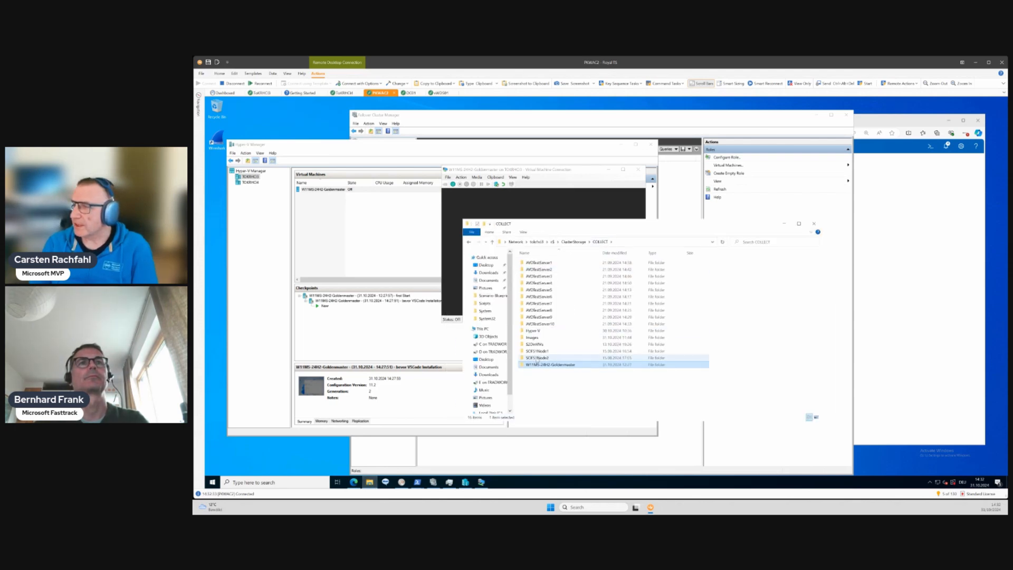
- Open the Virtual Hard Disks folder of W11MS-24H2-Goldenmaster on the COLLECT volume and widen the Name column to read the full disk file names
double_click(537, 365)
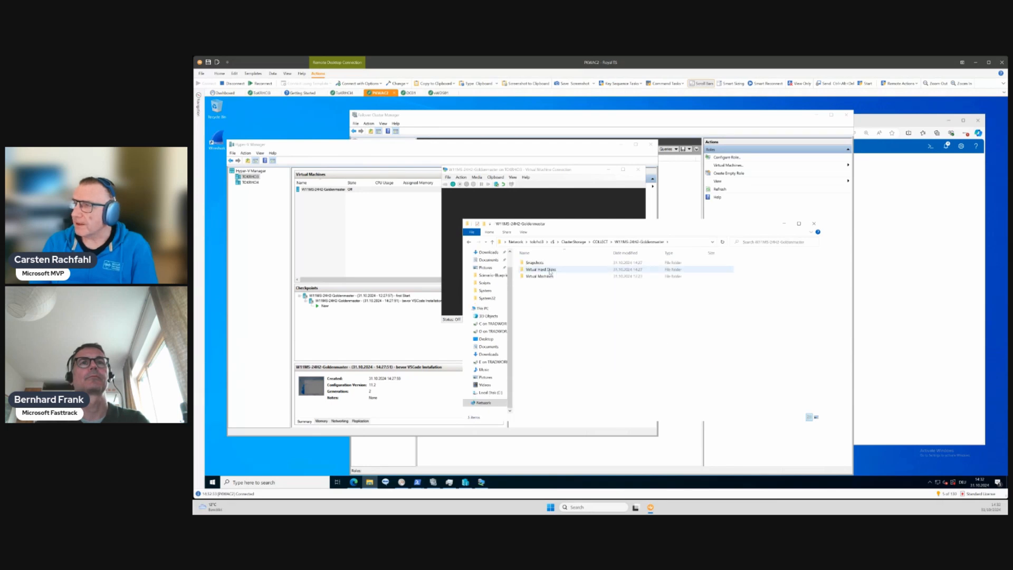
double_click(548, 270)
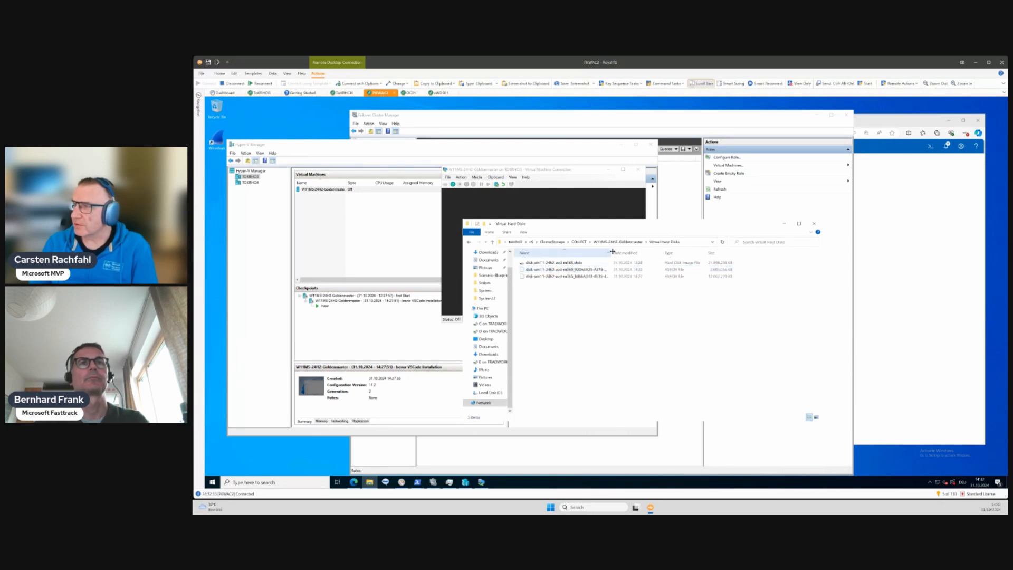
left_click_drag(612, 252, 696, 252)
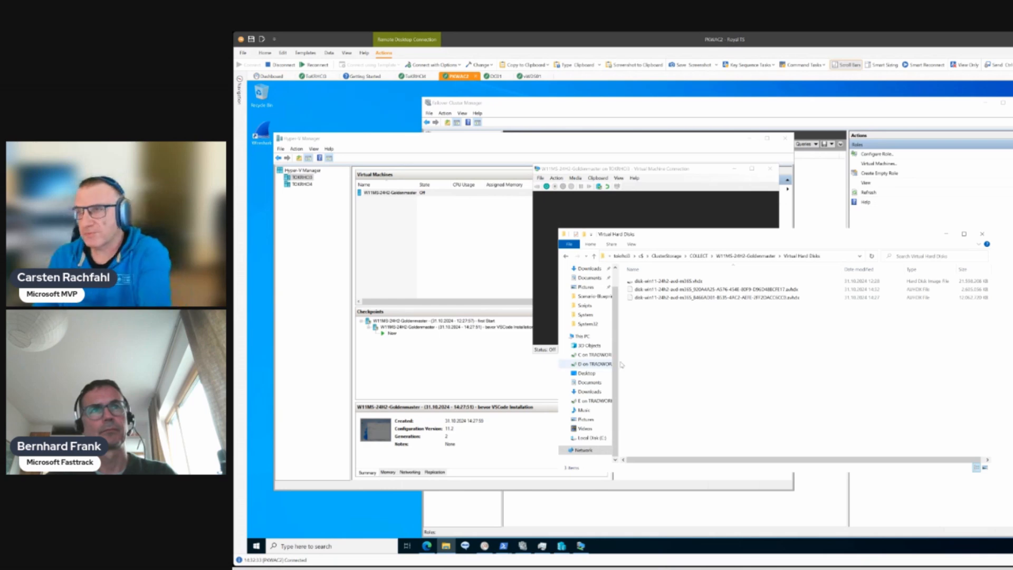
- Take a checkpoint of the W11MS-24H2-Goldenmaster virtual machine and append "- after sysprep" to the checkpoint's name
left_click(411, 193)
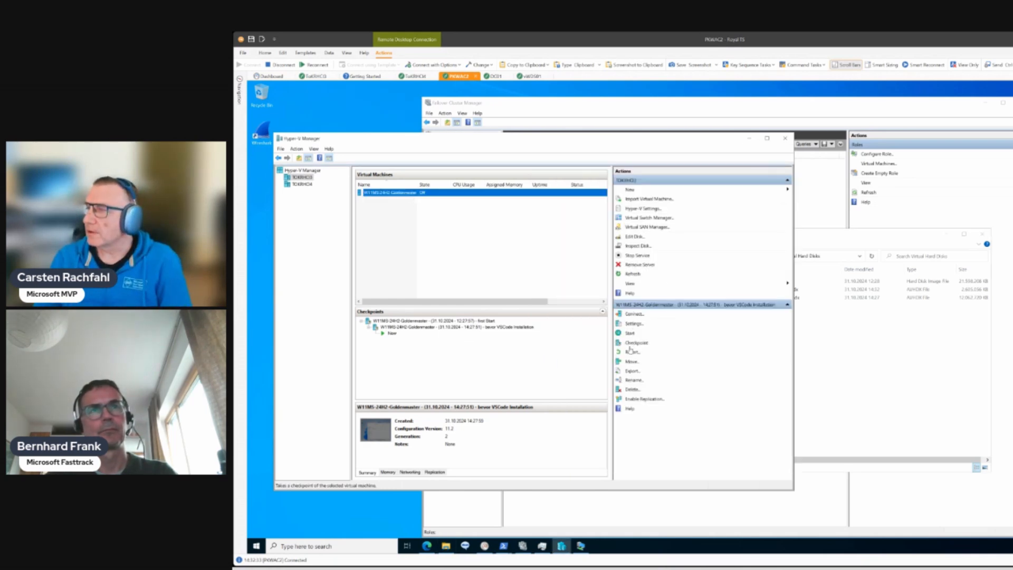
left_click(635, 343)
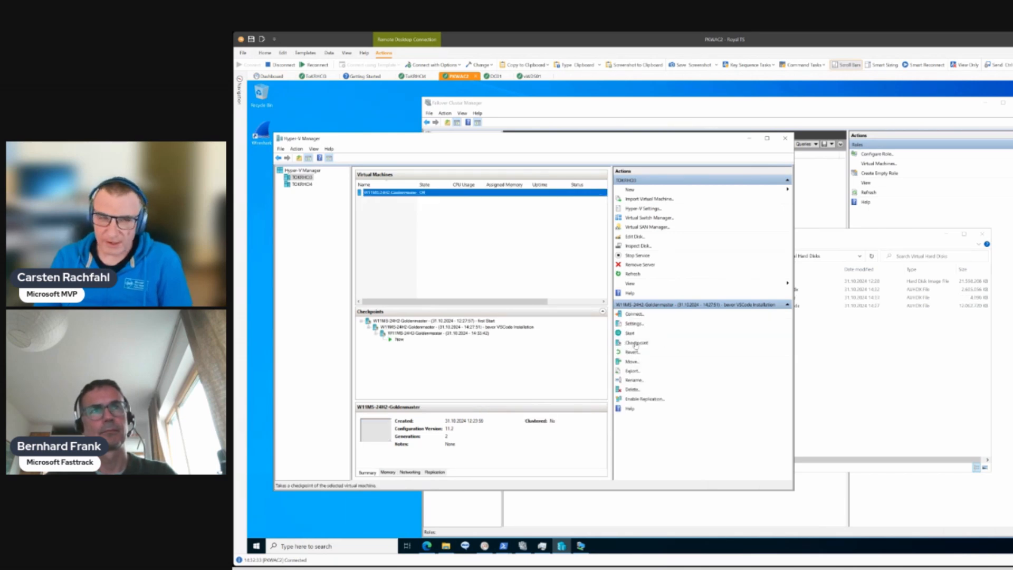
right_click(476, 337)
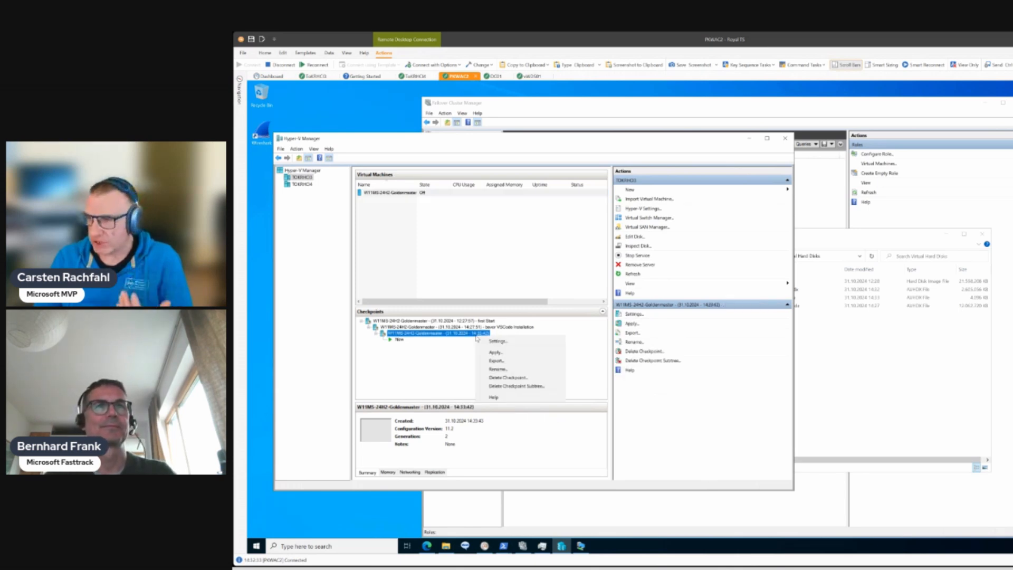
left_click(497, 369)
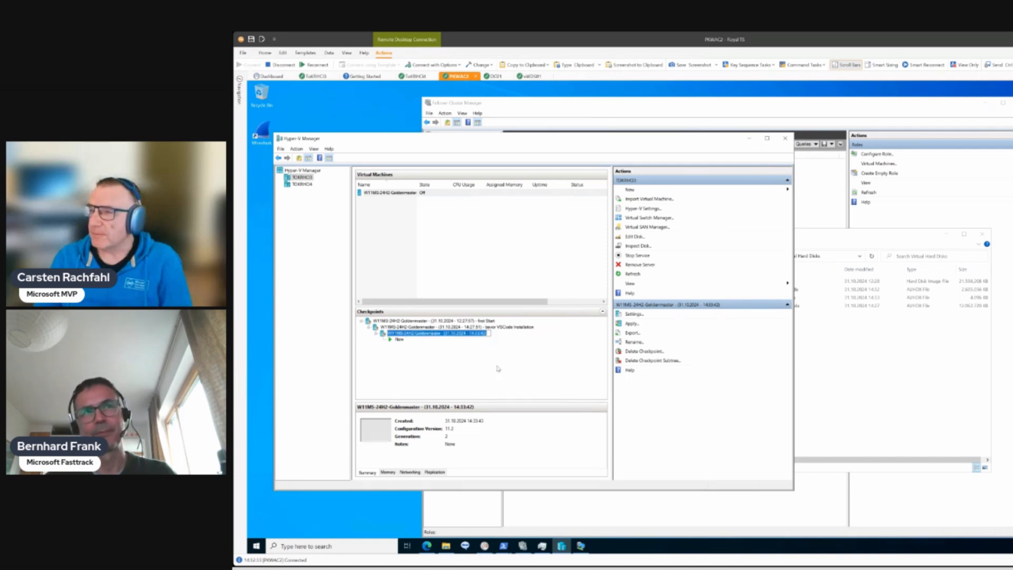
left_click(511, 336)
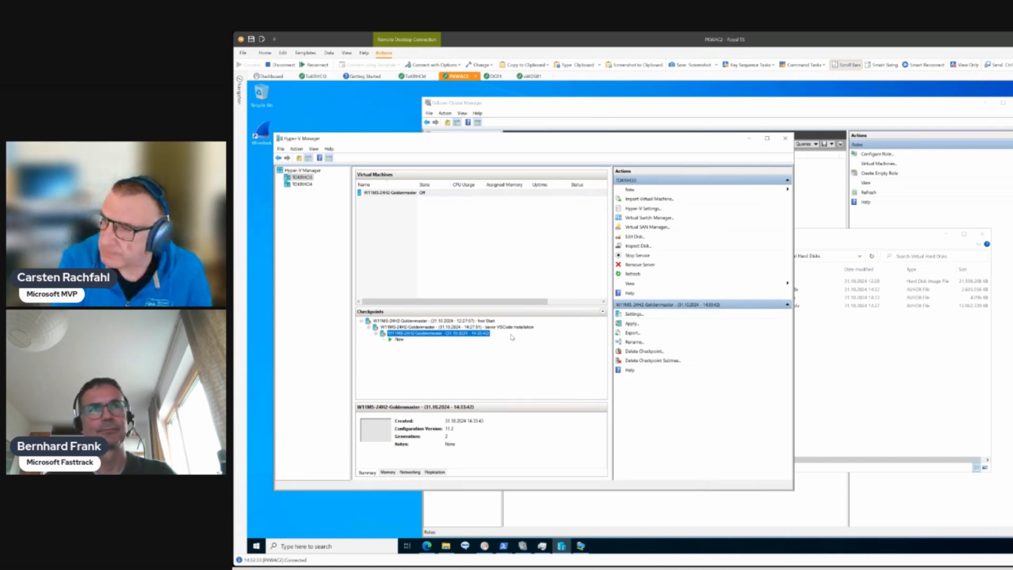
key("End")
key("Up")
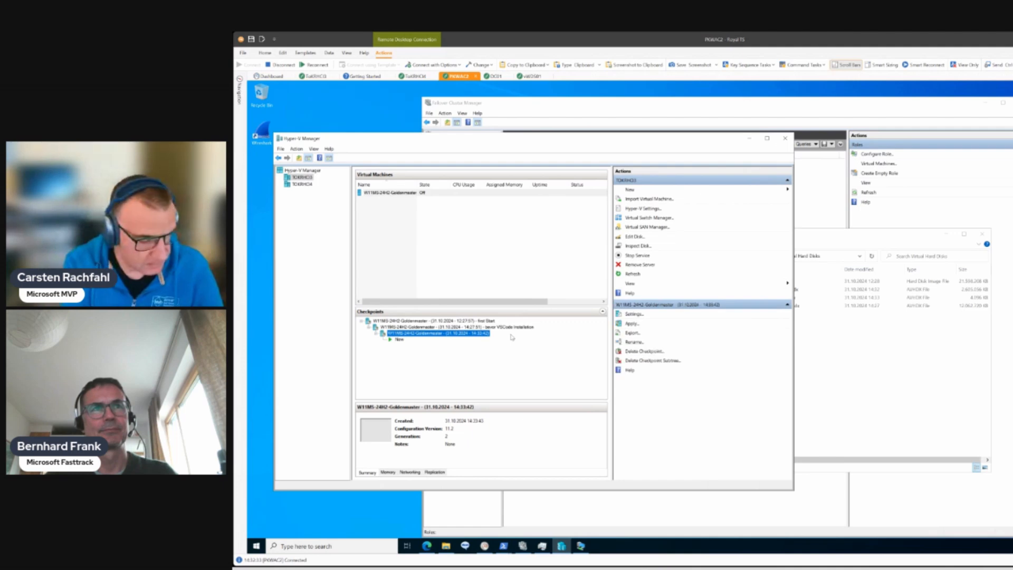
key("F2")
key("End")
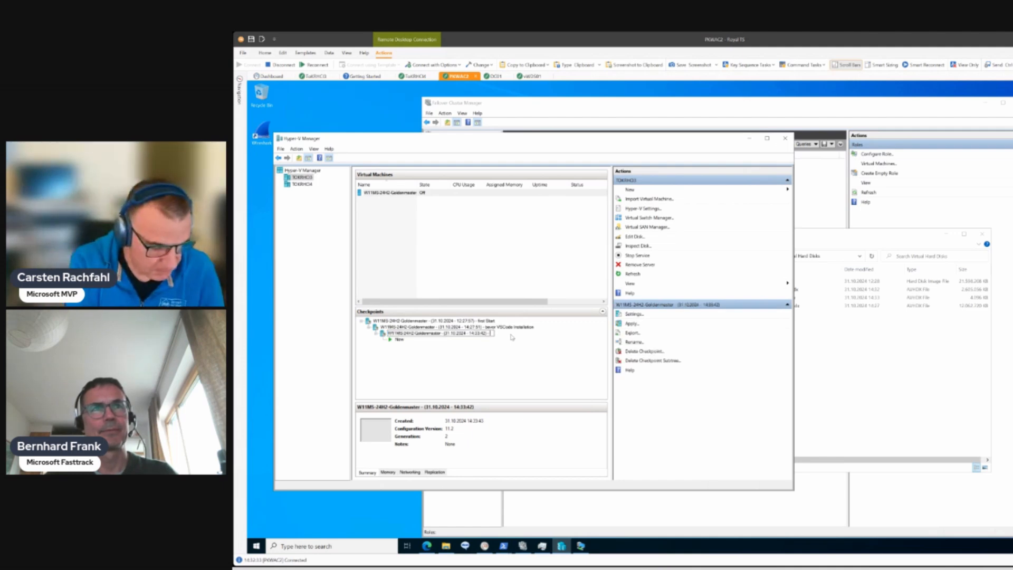
type("- after sys")
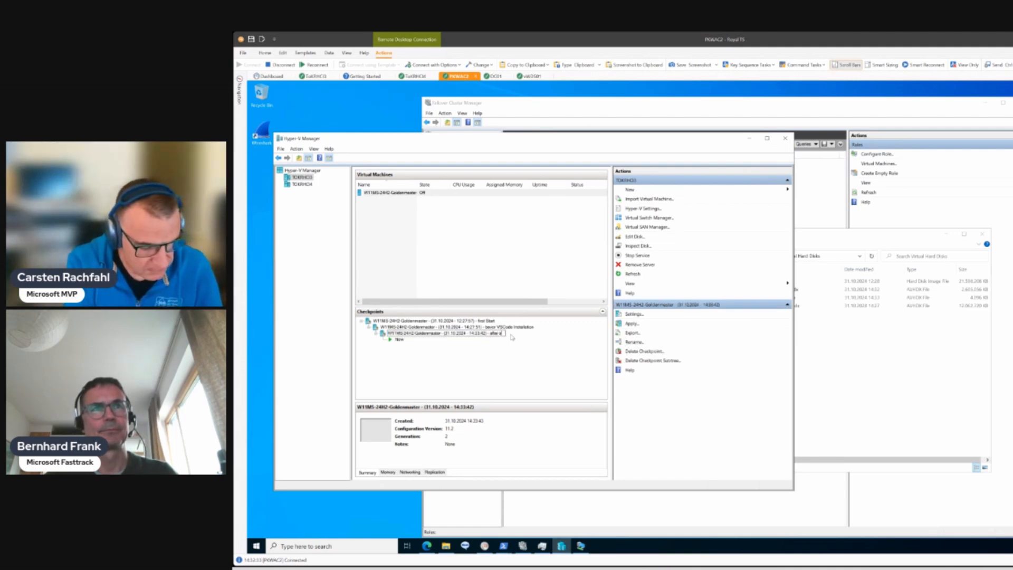
type("prep")
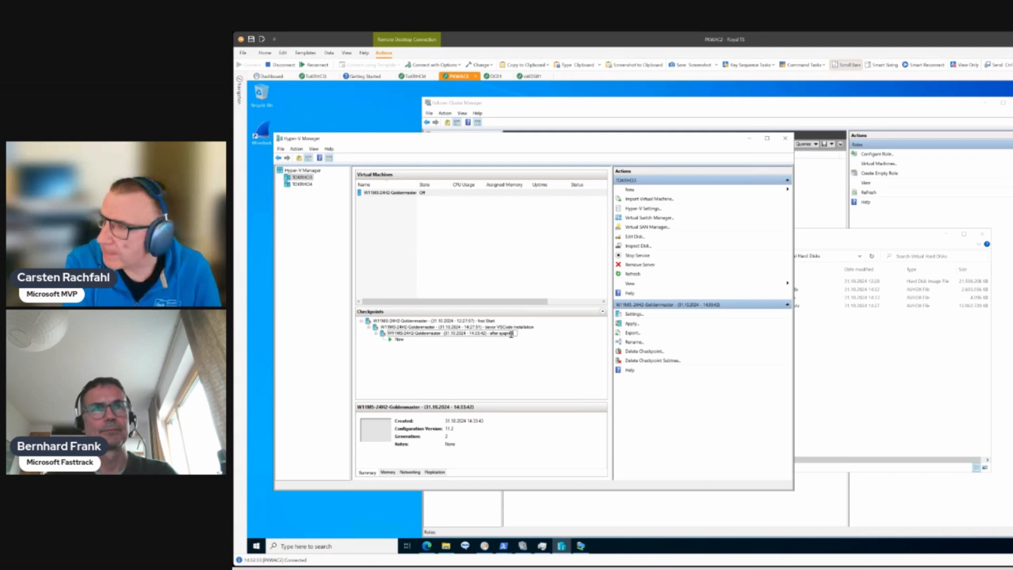
key("Return")
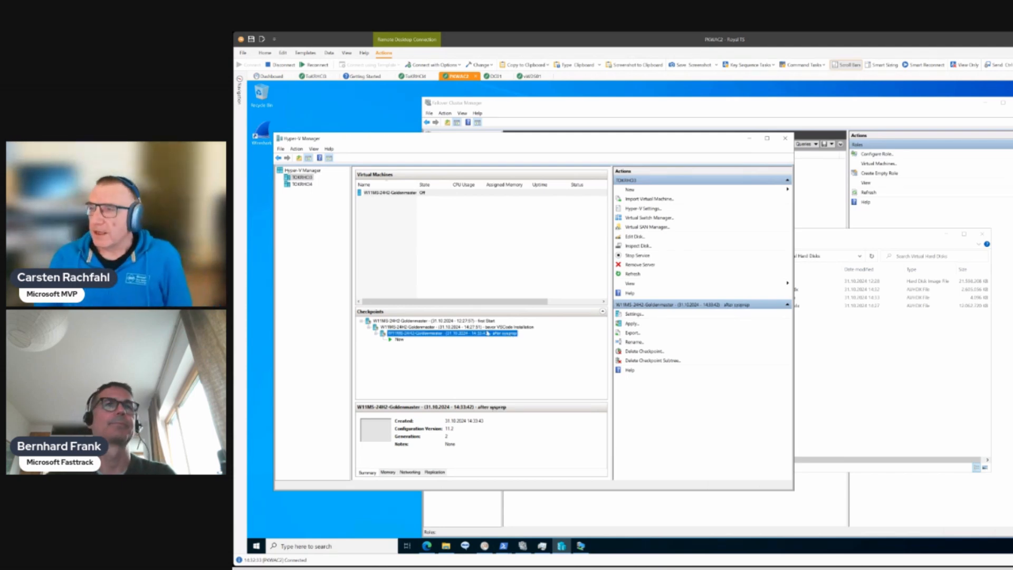
- Export the "after sysprep" checkpoint of W11MS-24H2-Goldenmaster to C:\system\images on the host
left_click(844, 377)
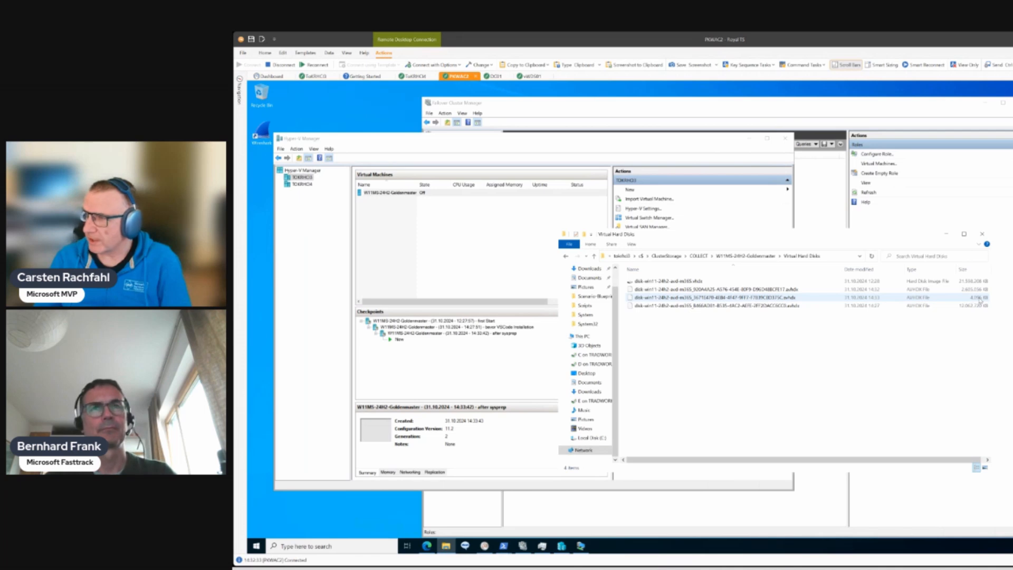
left_click(420, 334)
left_click(420, 334)
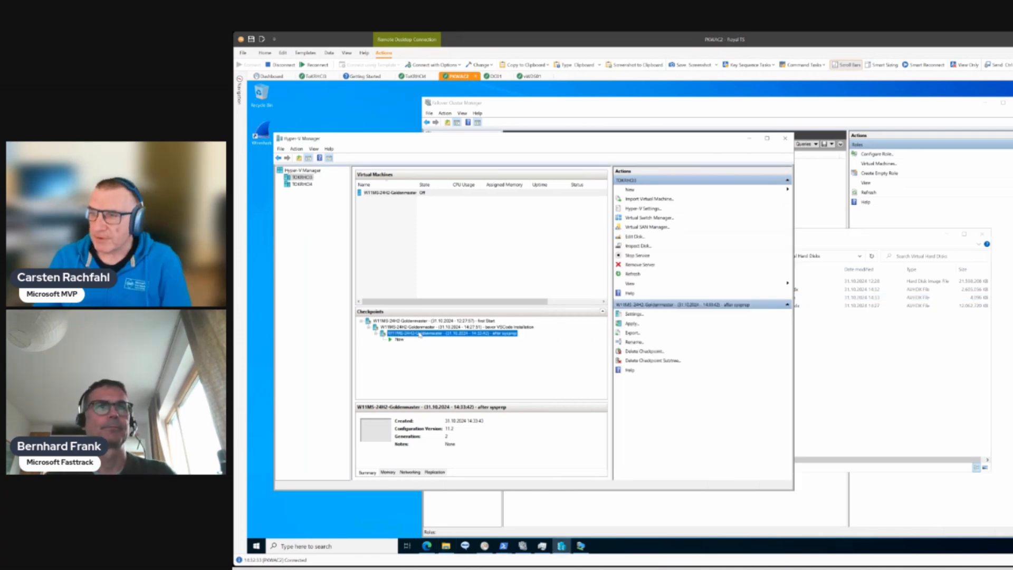
left_click(384, 335)
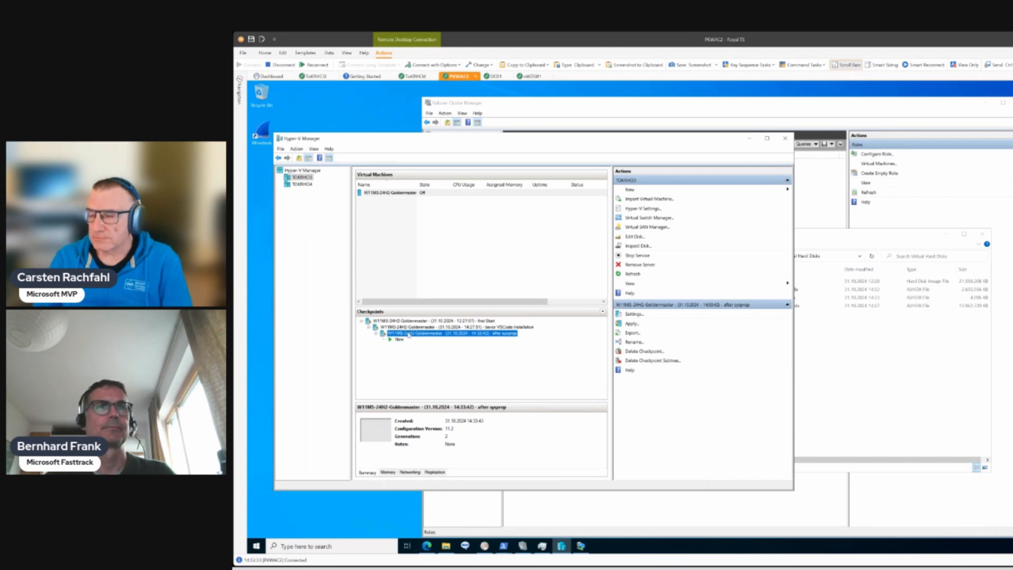
right_click(408, 335)
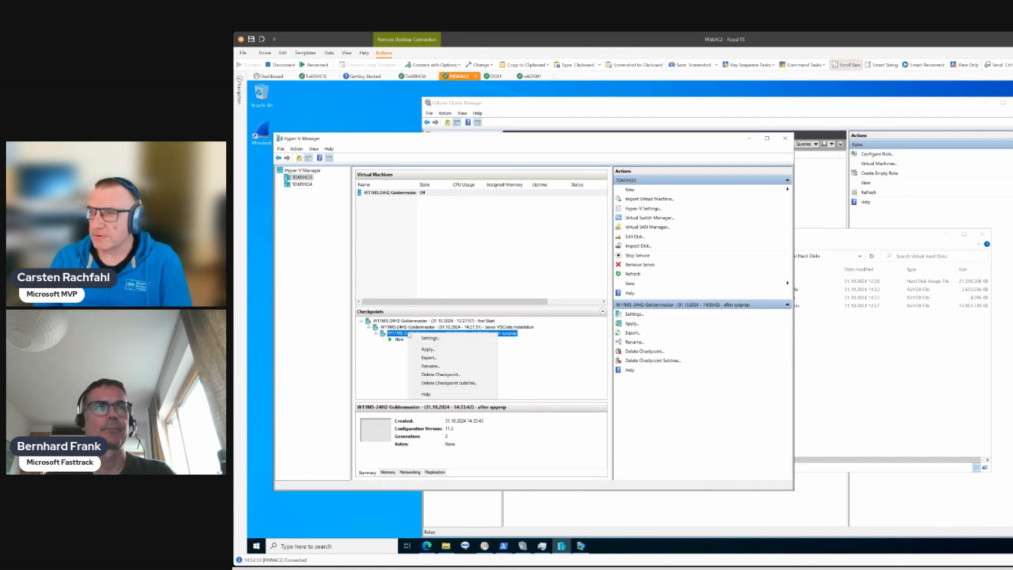
left_click(428, 358)
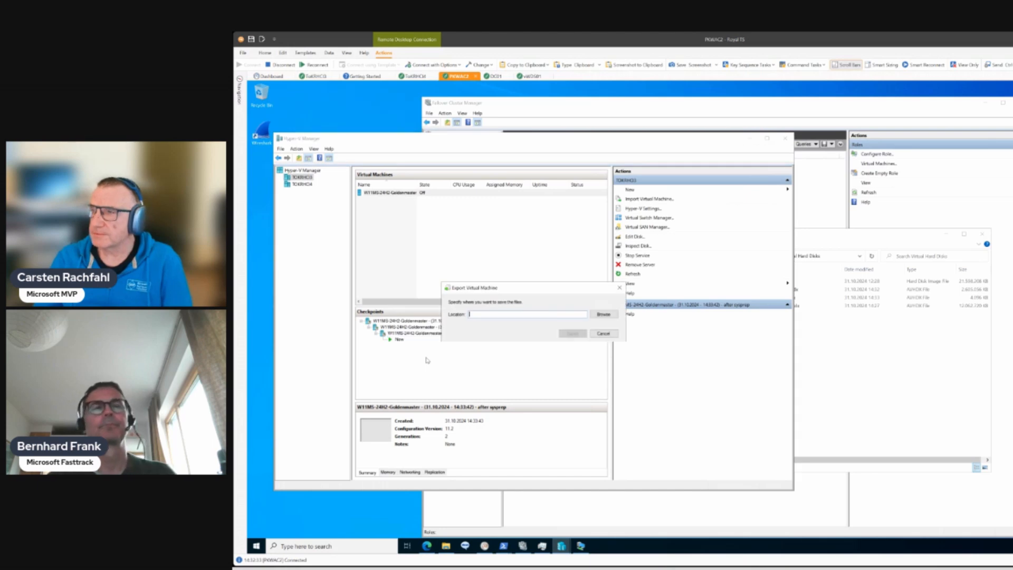
left_click(599, 318)
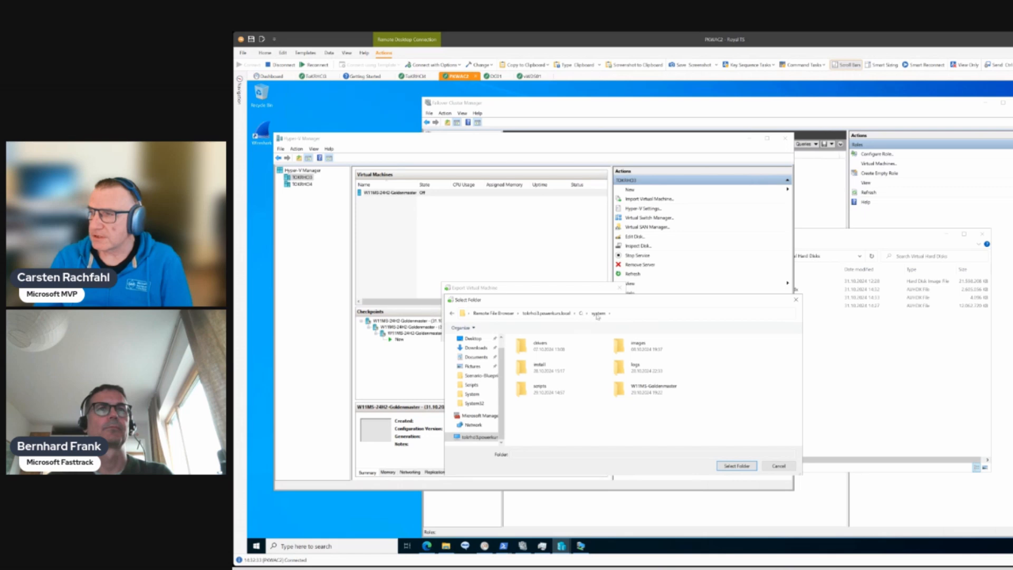
double_click(629, 350)
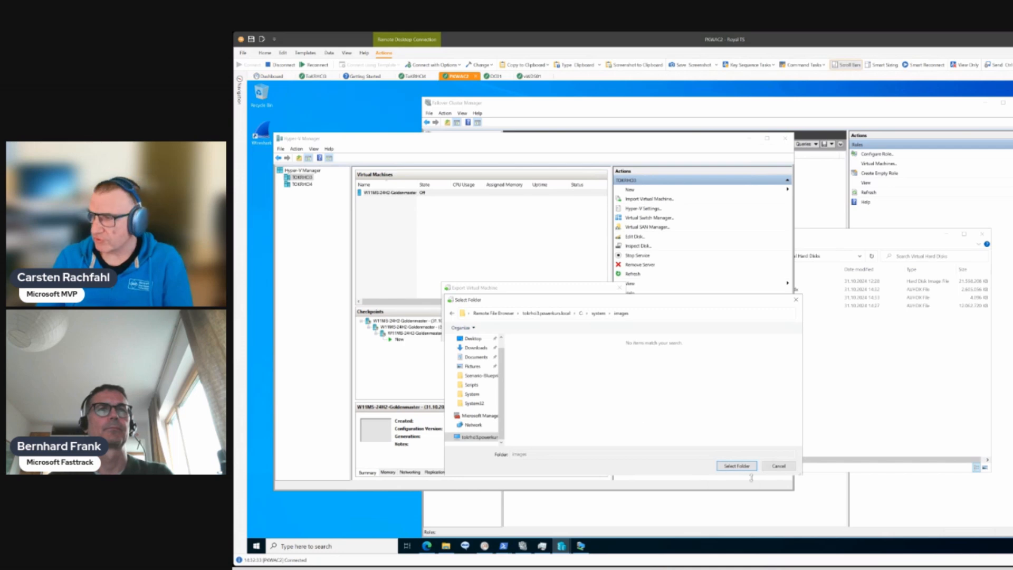
left_click(737, 465)
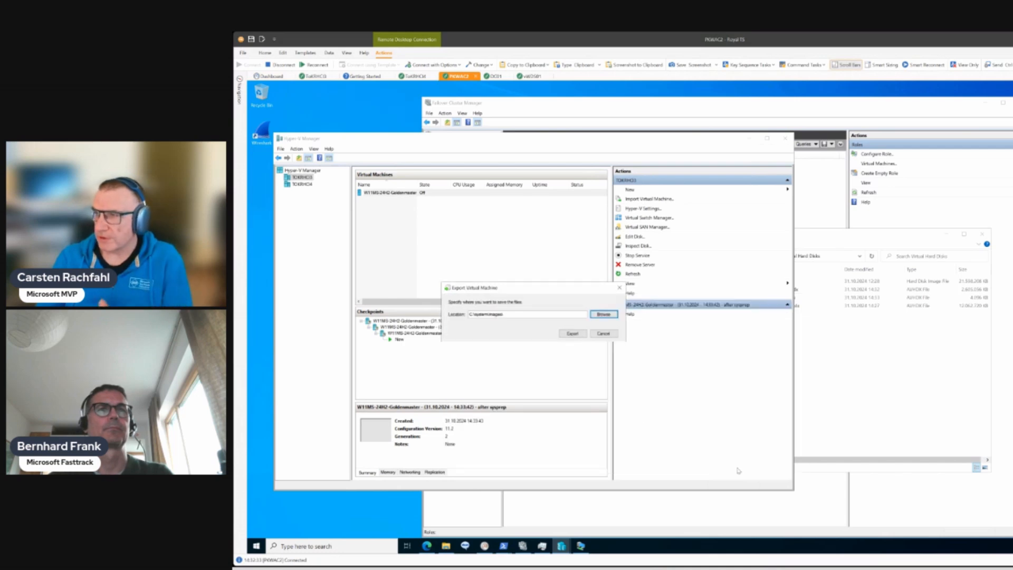
left_click(567, 335)
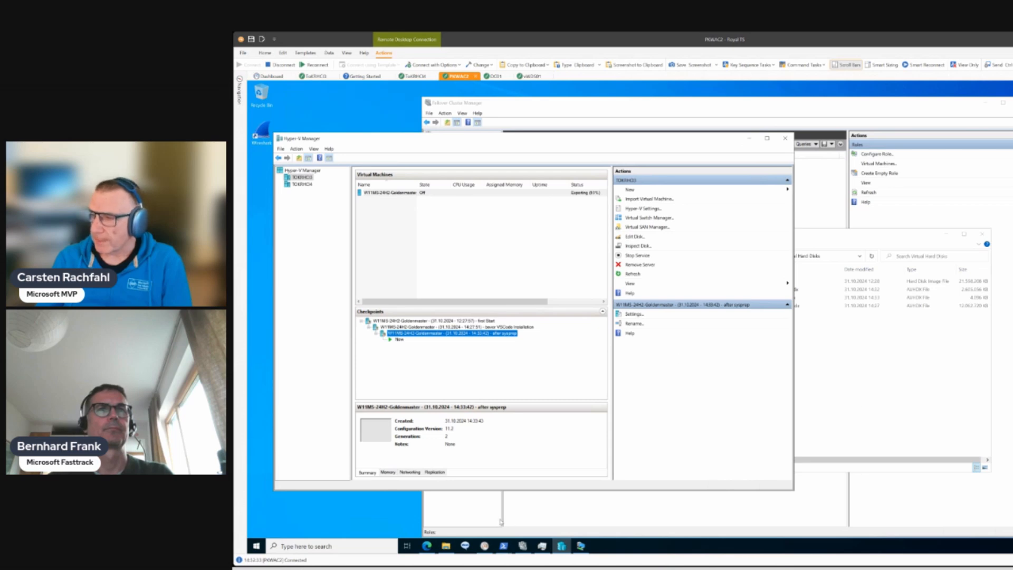
- Open a second File Explorer window and arrange it below the COLLECT volume's Virtual Hard Disks window so both are visible
left_click(446, 546)
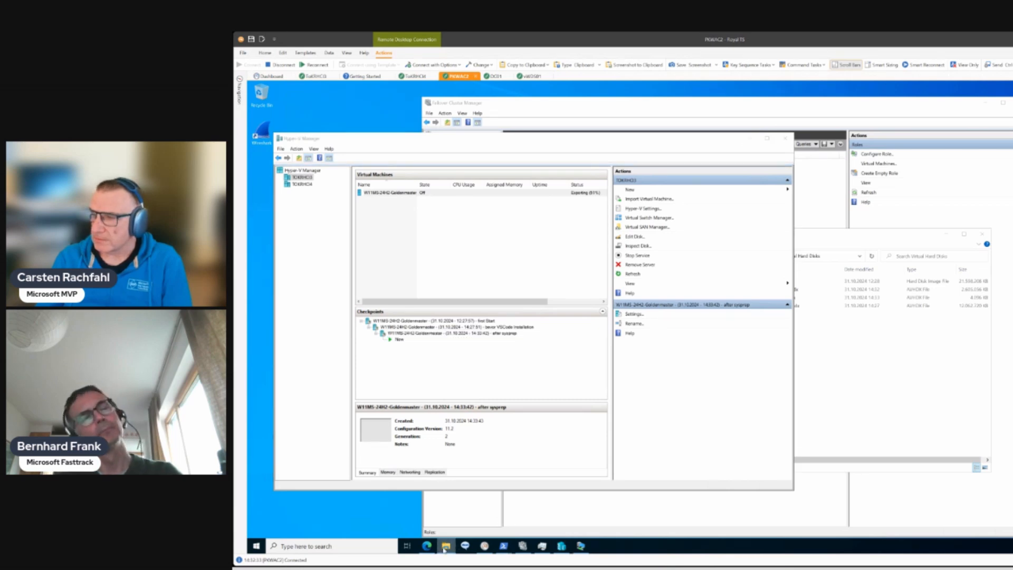
left_click(446, 546)
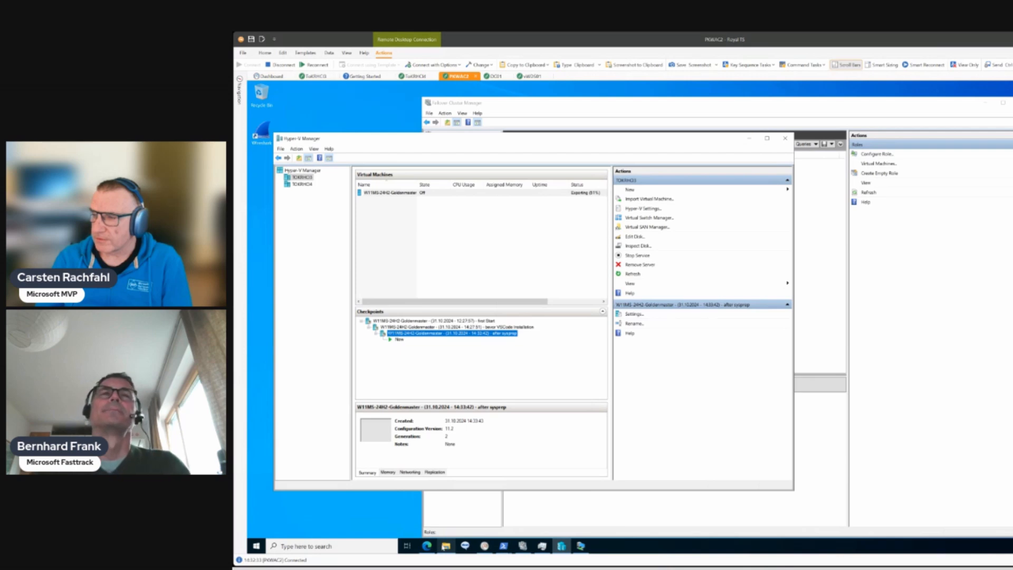
left_click(445, 546)
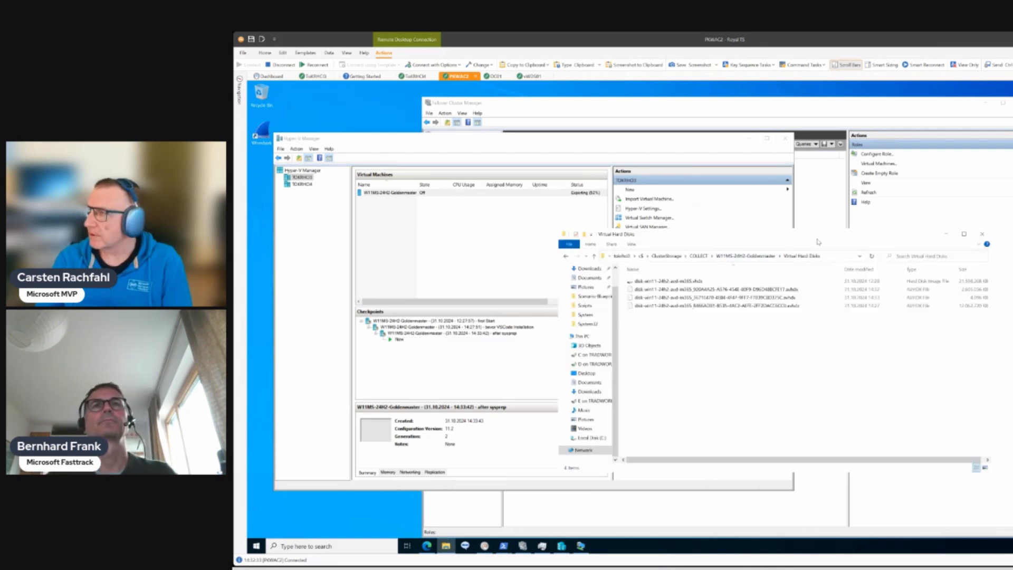
left_click_drag(818, 239, 939, 258)
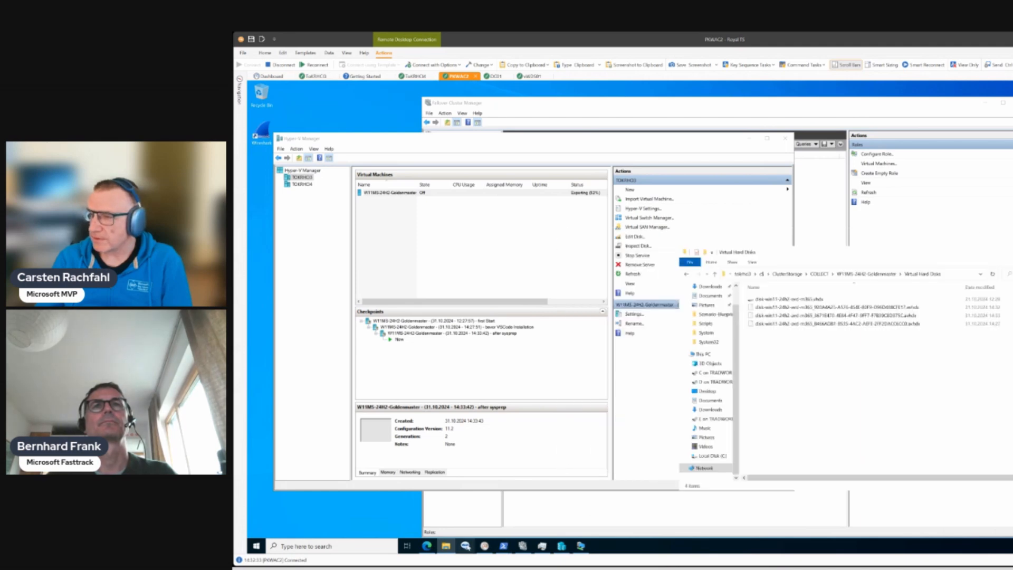
right_click(449, 548)
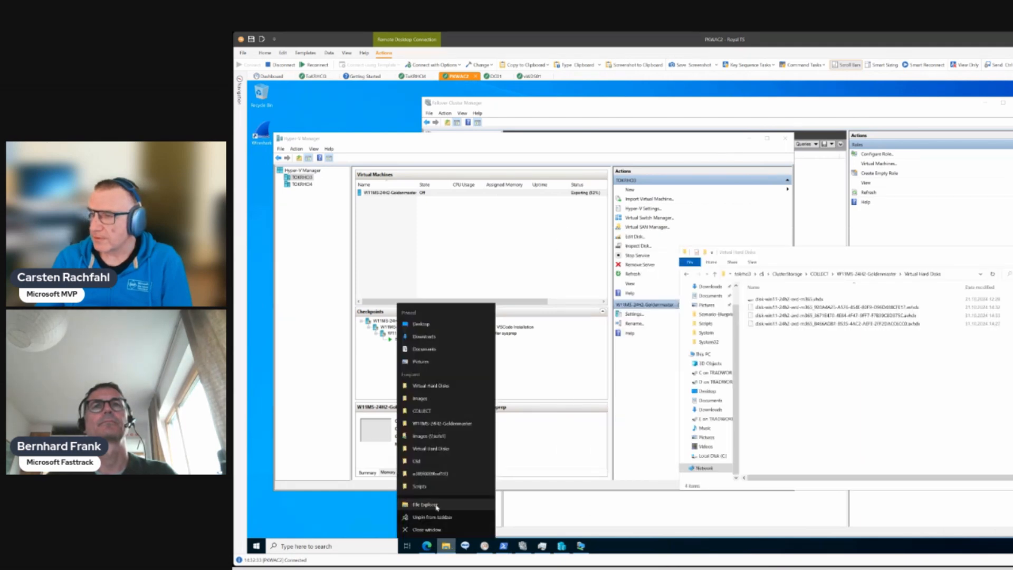
left_click(436, 506)
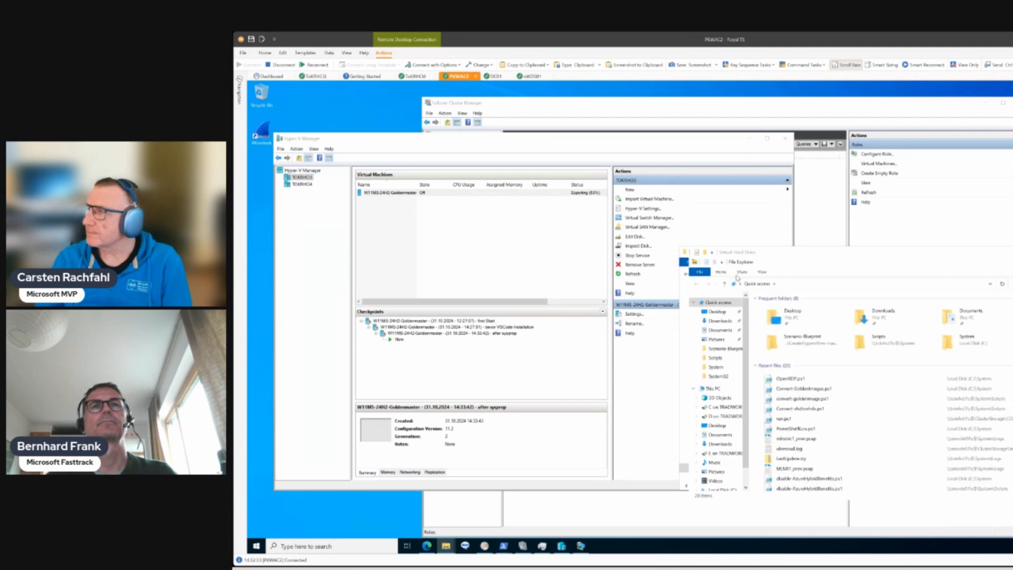
left_click_drag(768, 256, 742, 147)
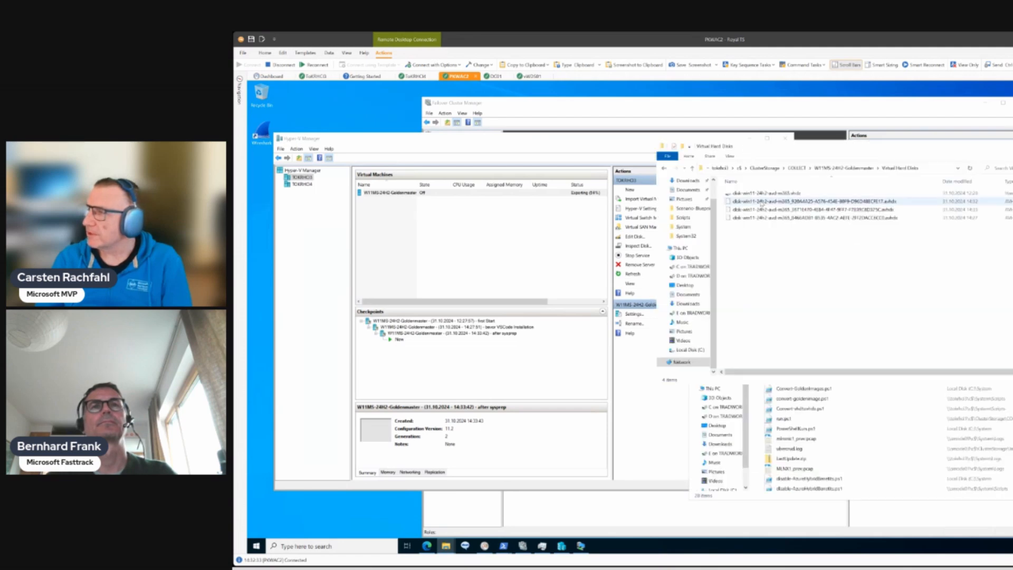
left_click(799, 391)
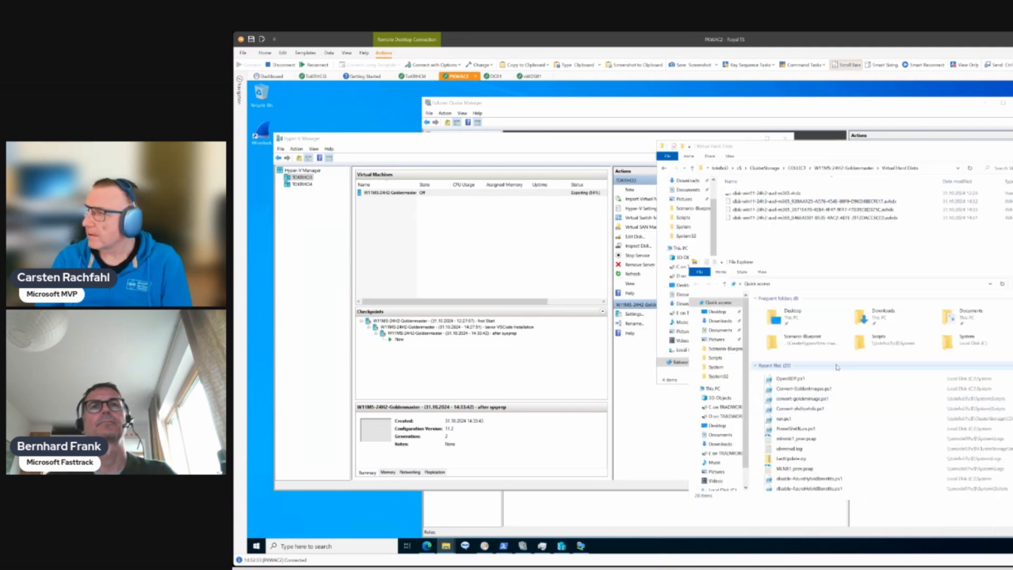
- Browse to the Hyper-V host's c$ administrative share in the new File Explorer window
left_click(786, 283)
type("\\tokfsc")
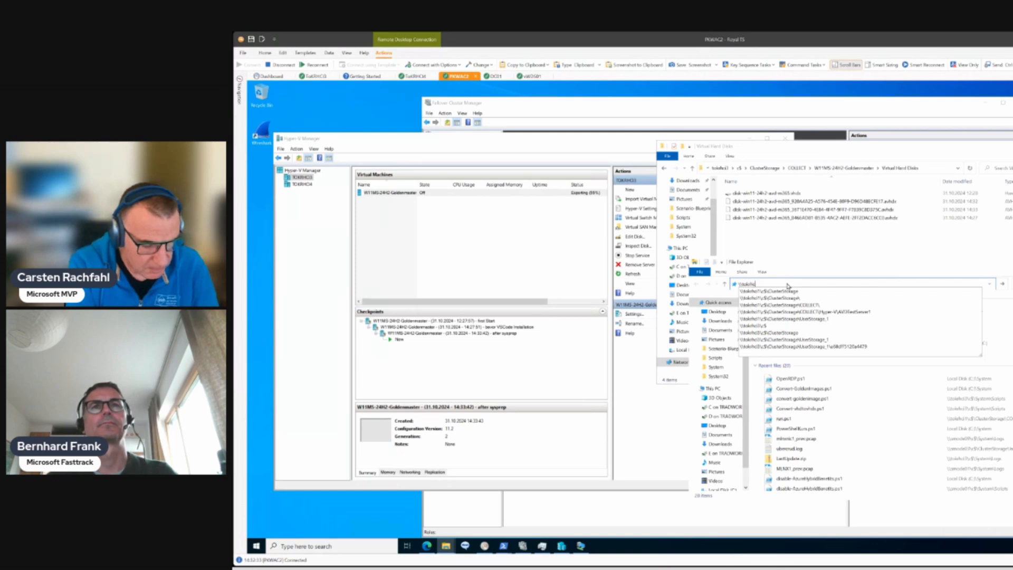
type("hci3\\c")
key("Return")
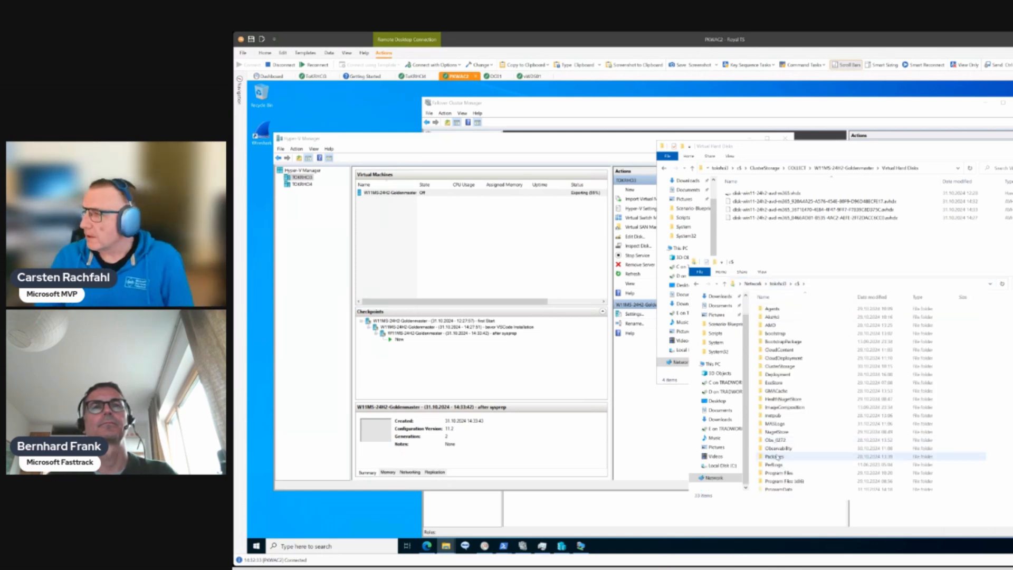
- Open System\Images\W11MS-24H2-Goldenmaster\Virtual Hard Disks on the c$ share and inspect the exported disk file's details
scroll(775, 459, "down", 2)
double_click(777, 478)
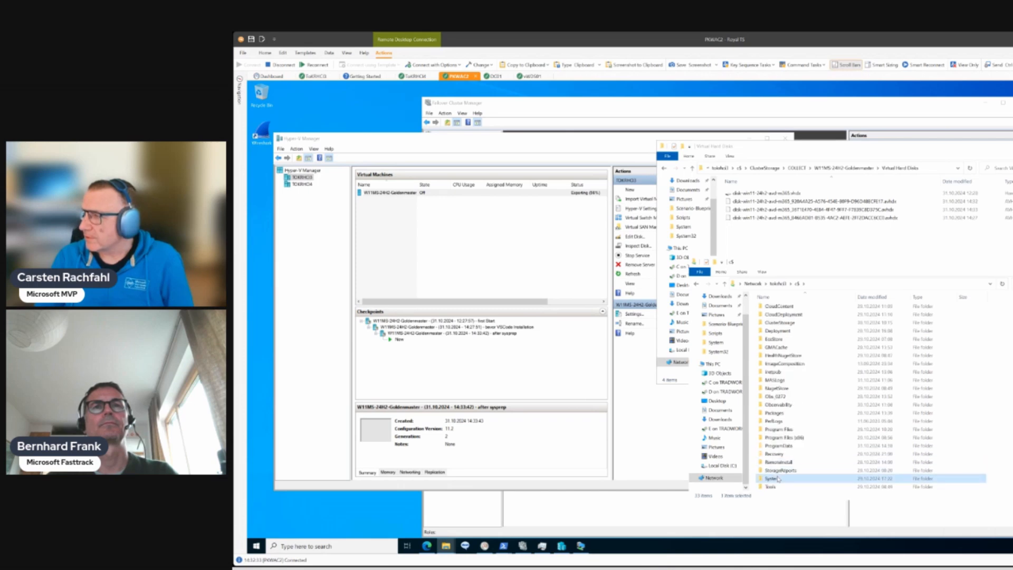
double_click(777, 318)
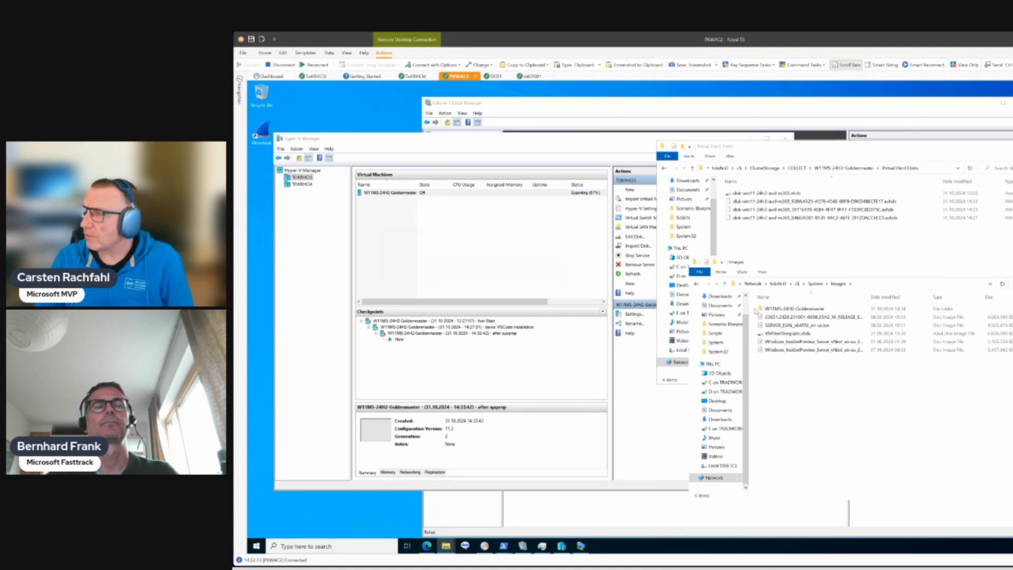
left_click(797, 312)
double_click(798, 311)
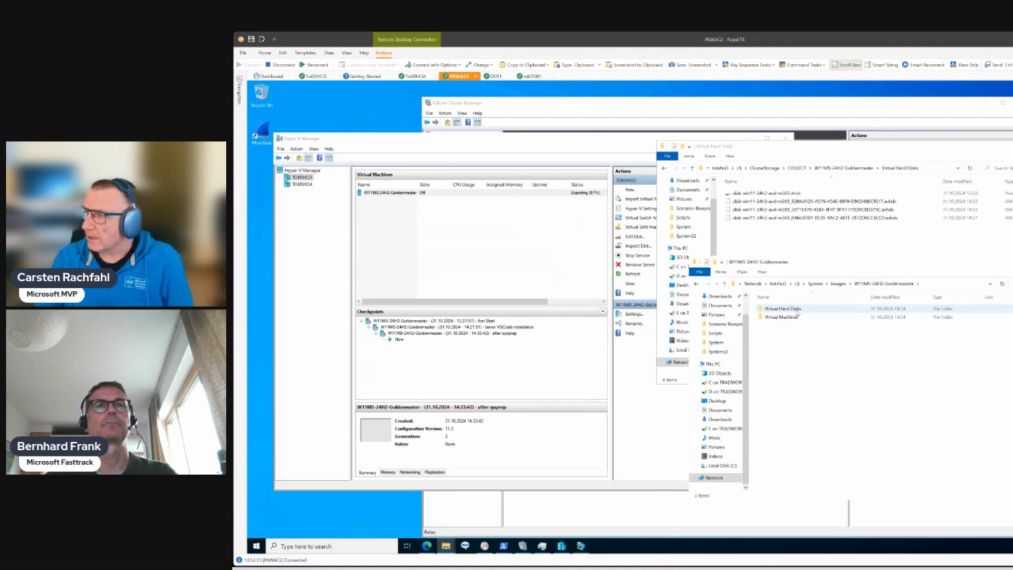
double_click(797, 309)
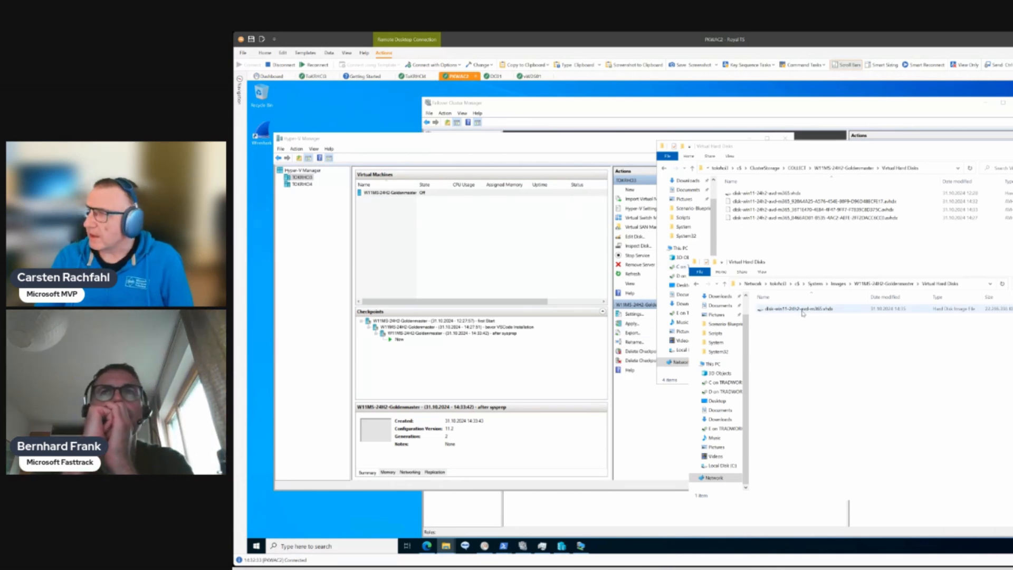
mouse_move(803, 312)
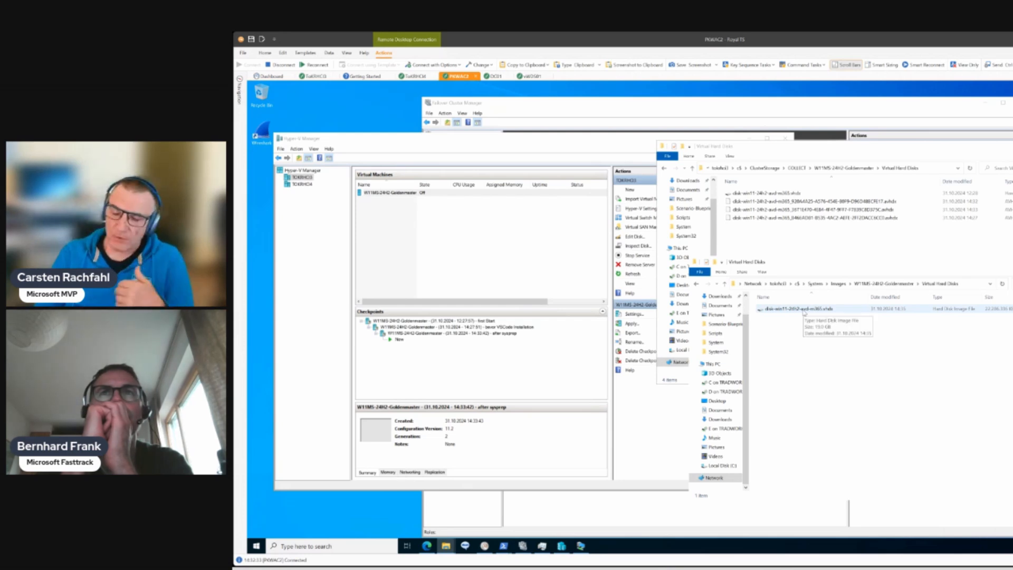